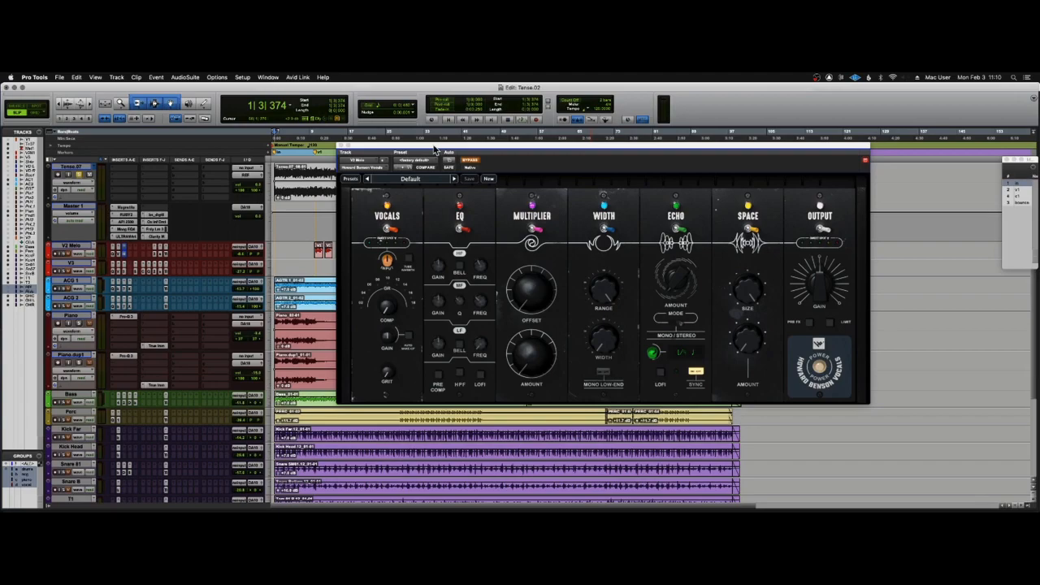
Play the session from the start in the Edit window and close the Howard Benson Vocals plug-in window.
key("super+equal")
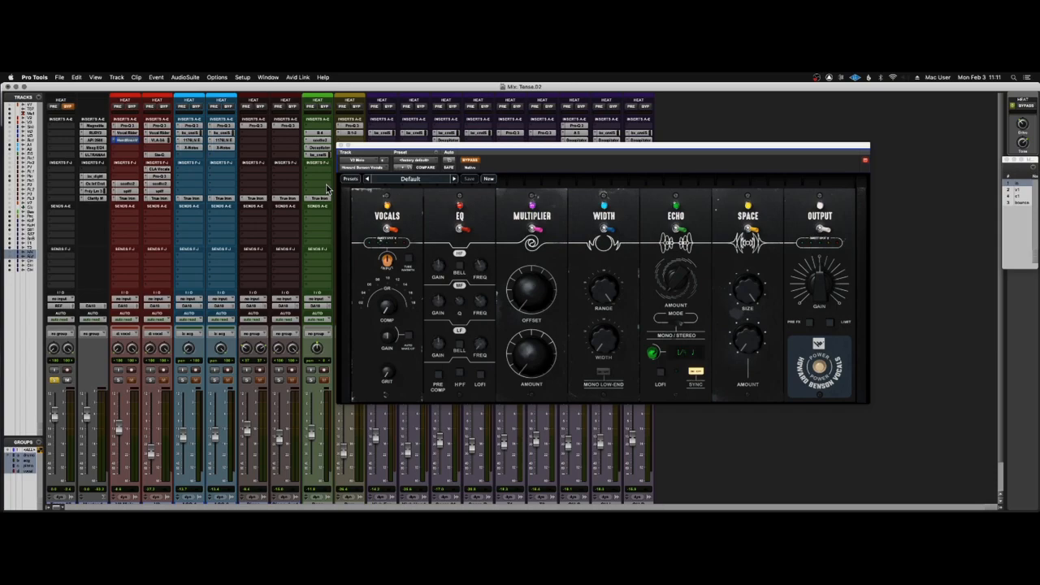
key("super+equal")
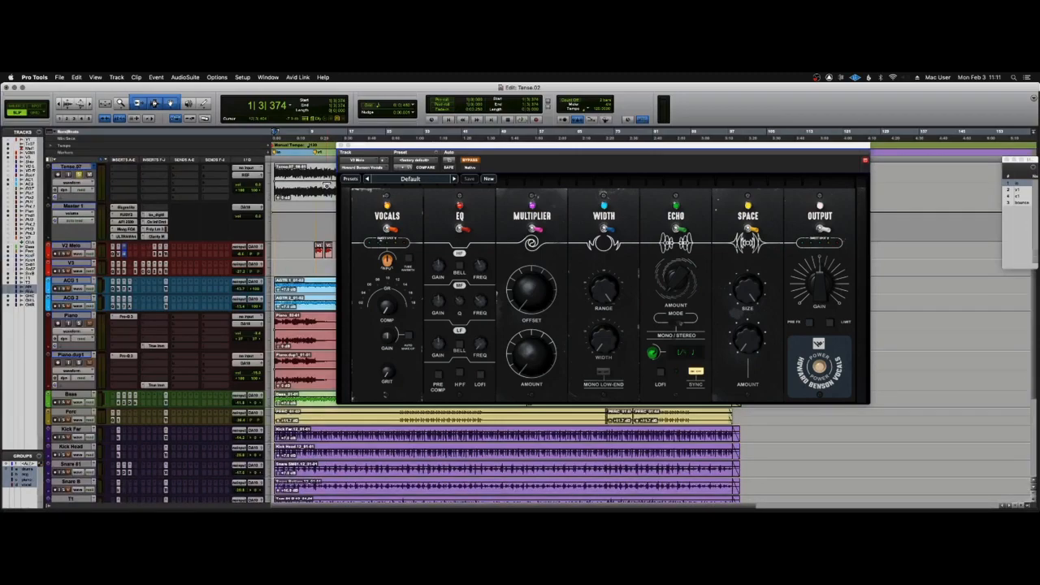
key("space")
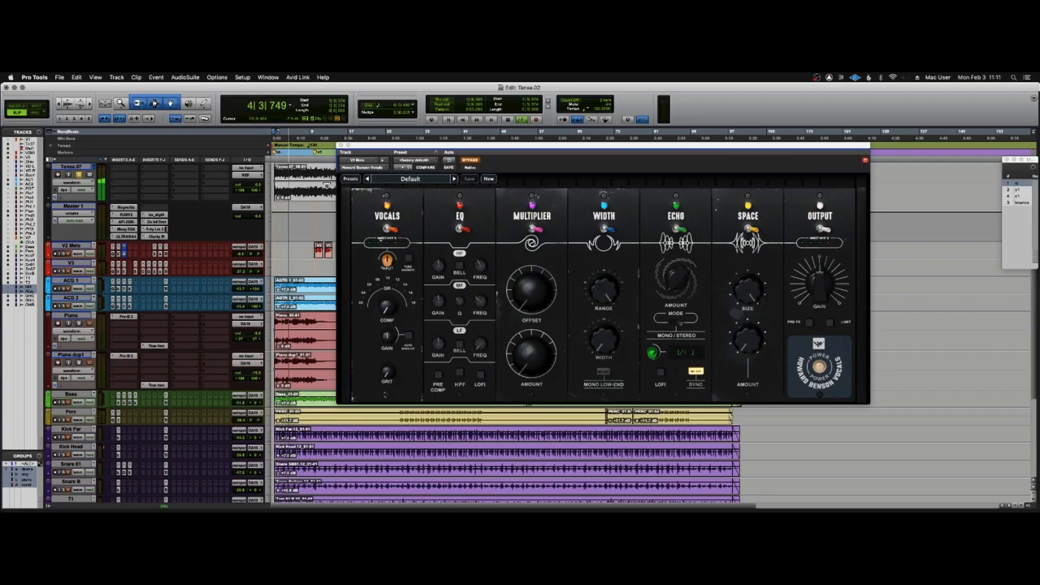
left_click(342, 152)
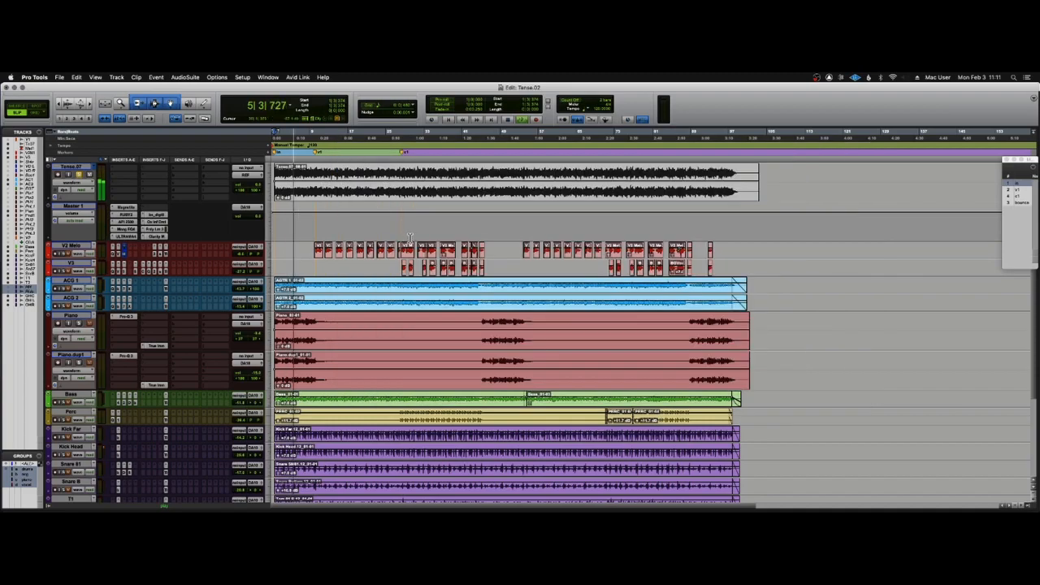
Enlarge the track heights and waveforms, and zoom the Edit window timeline in on the vocal clips.
key("super+bracketright")
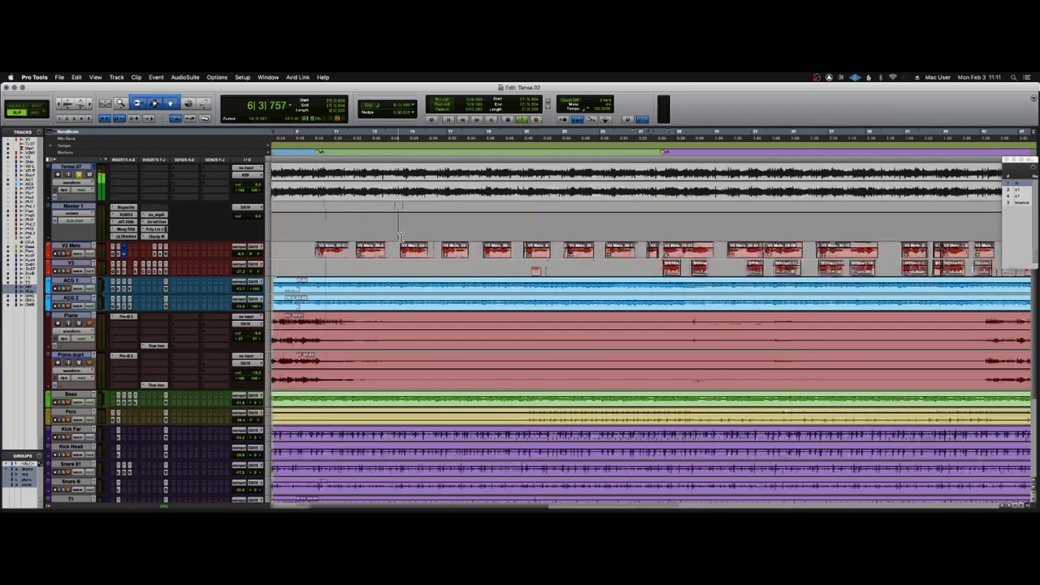
key("super+bracketright")
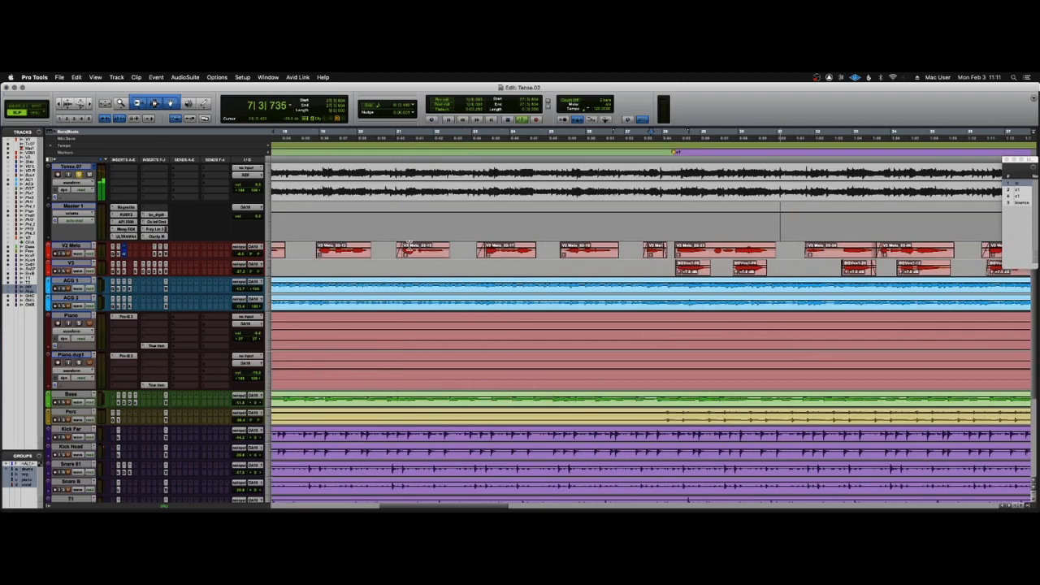
key("ctrl+Up")
scroll(413, 267, "down", 5)
scroll(415, 268, "left", 10)
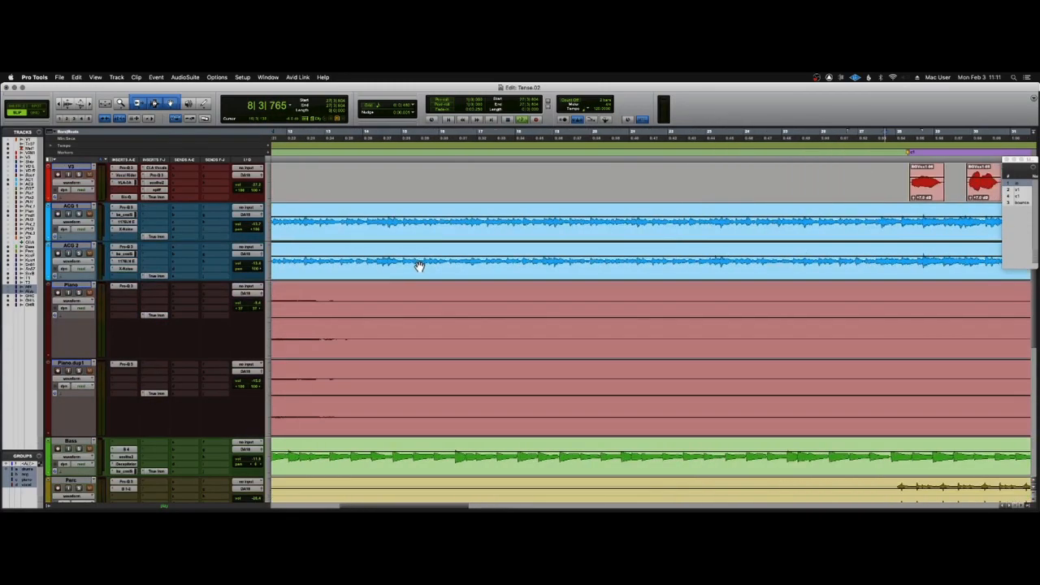
scroll(419, 268, "up", 5)
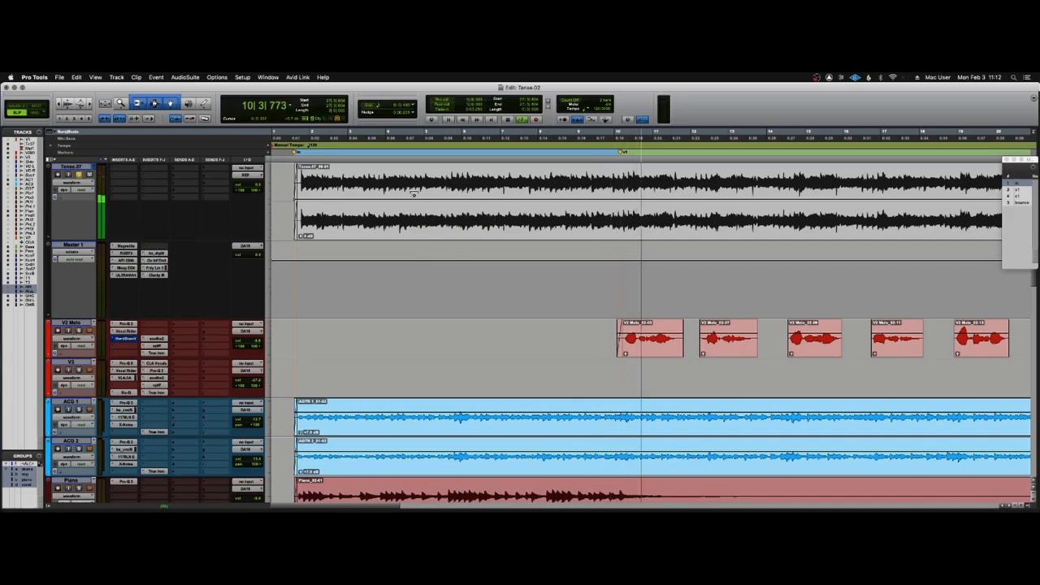
scroll(496, 203, "right", 5)
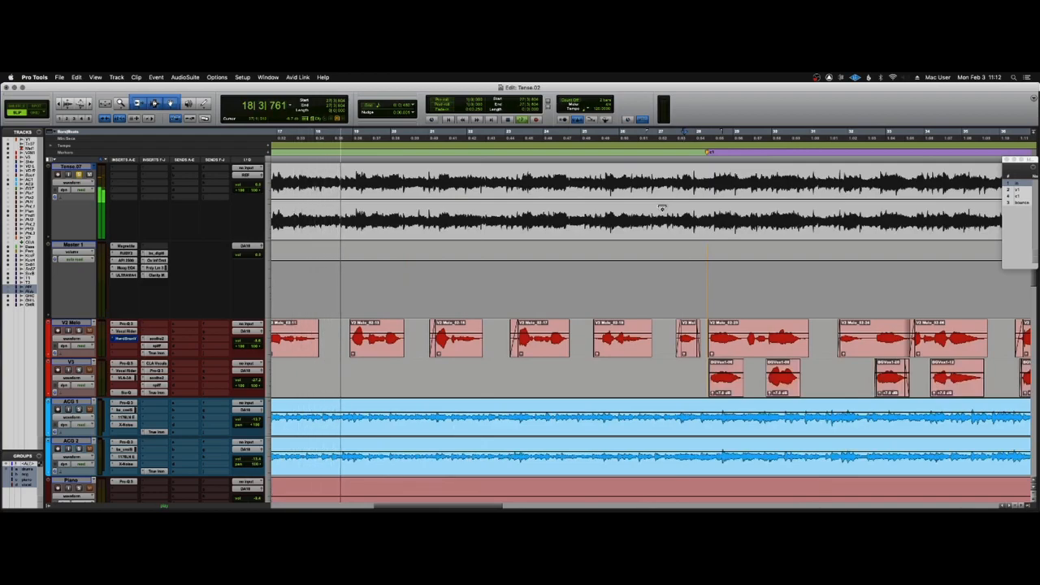
Listen through the song while examining the drum, vocal, guitar and piano tracks and the mixer channels, and stop playback.
scroll(662, 209, "down", 5)
scroll(662, 209, "down", 5)
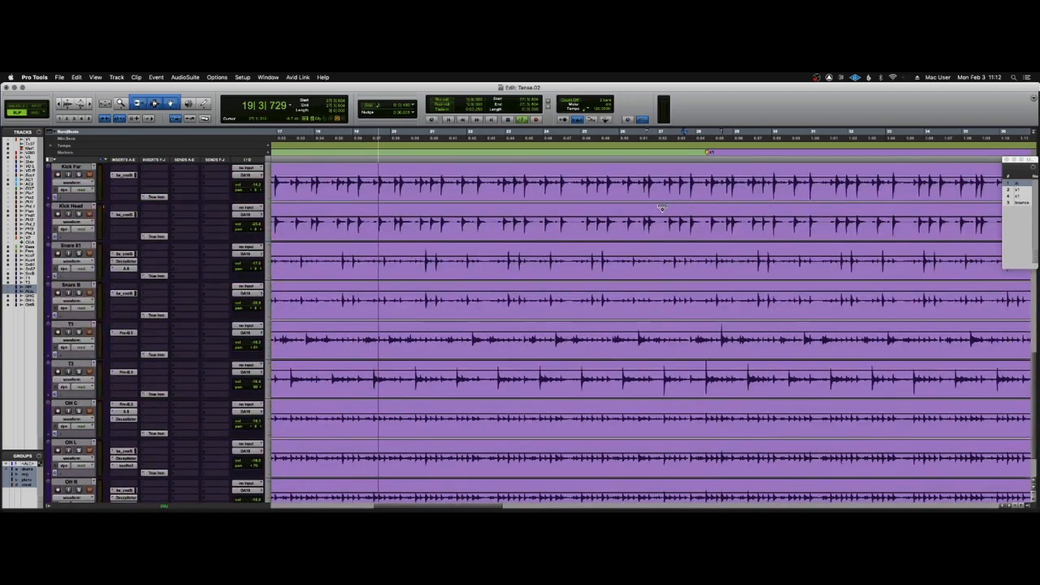
key("super+equal")
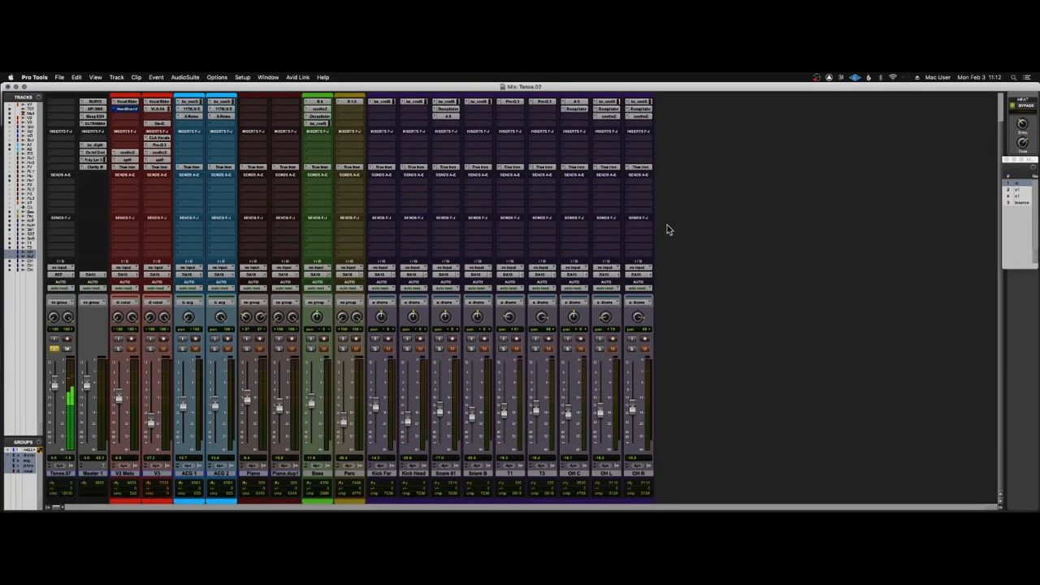
scroll(667, 230, "up", 2)
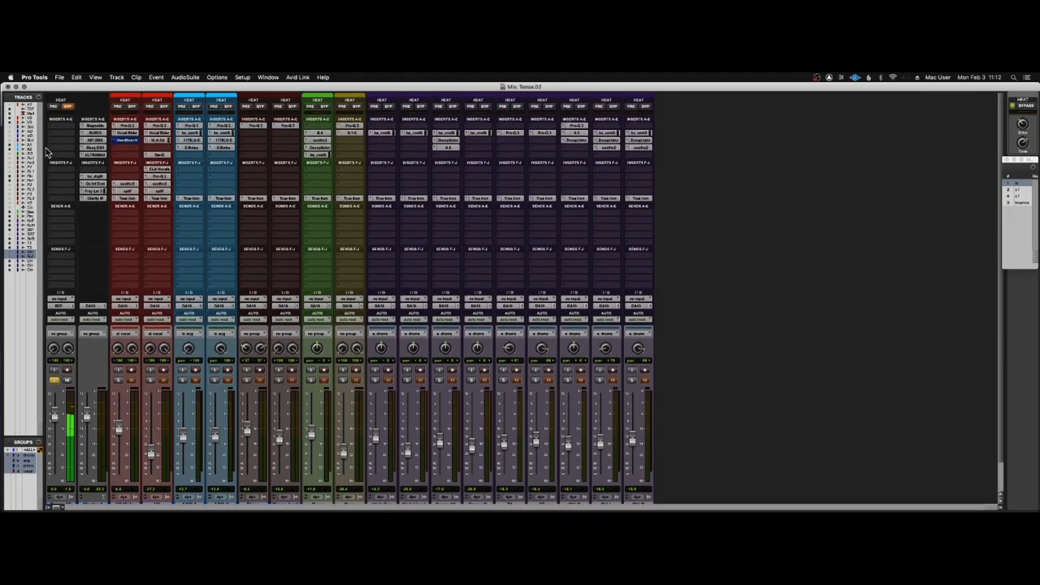
key("super+equal")
scroll(393, 221, "down", 10)
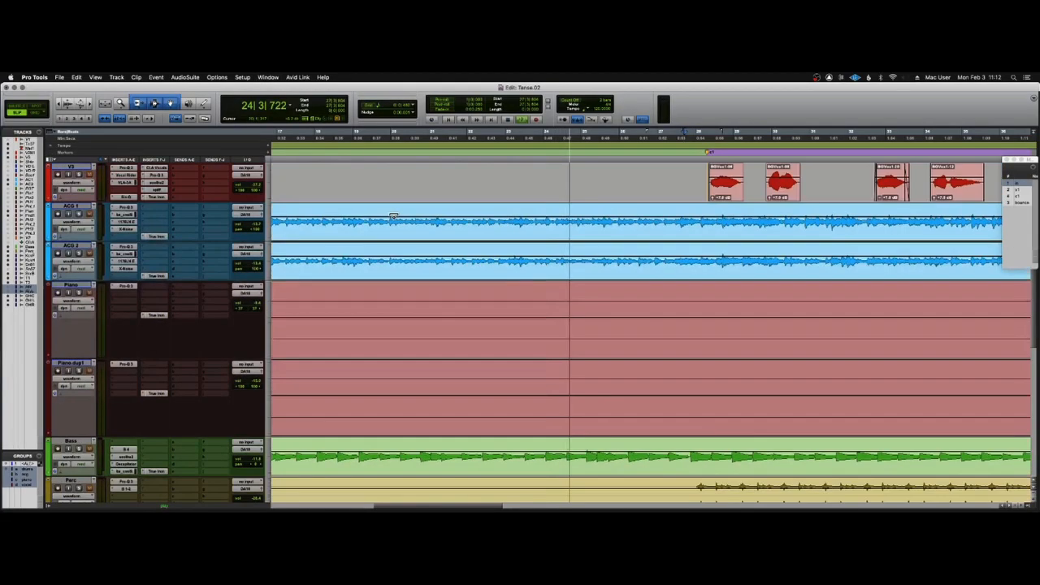
scroll(393, 221, "right", 3)
scroll(394, 221, "right", 6)
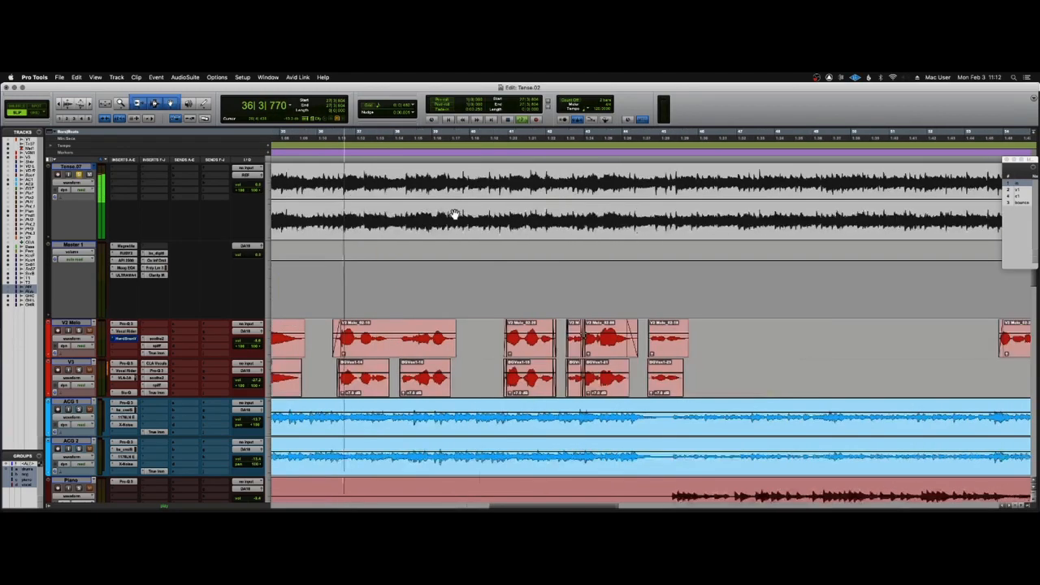
scroll(454, 216, "down", 5)
scroll(453, 214, "up", 3)
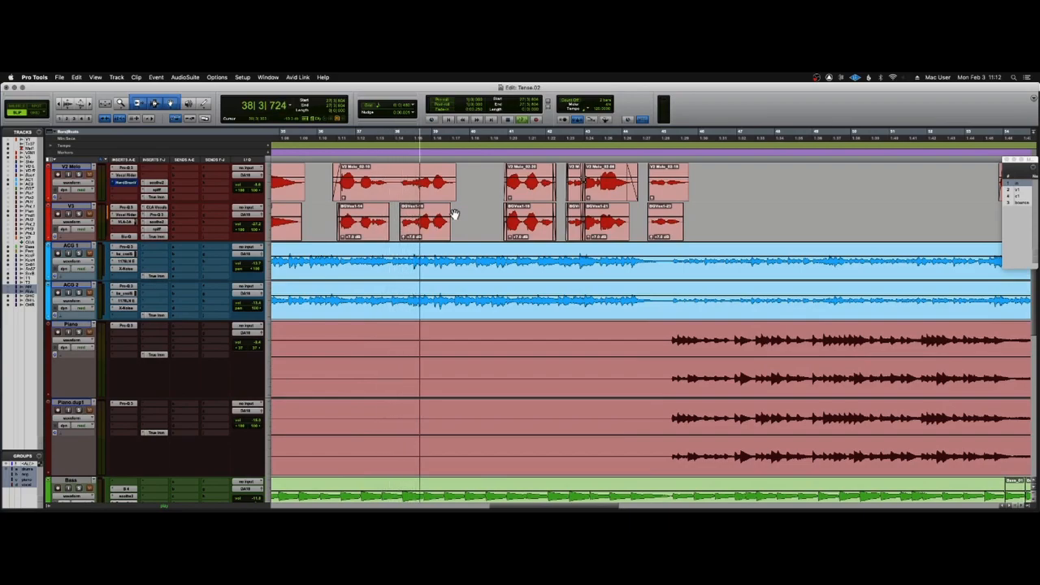
scroll(454, 214, "up", 4)
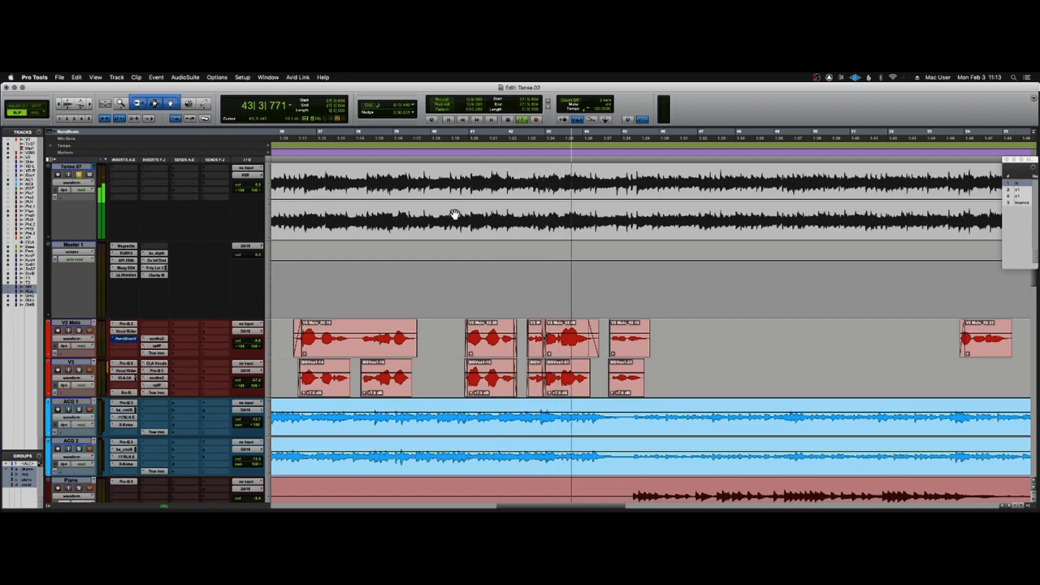
scroll(454, 214, "down", 2)
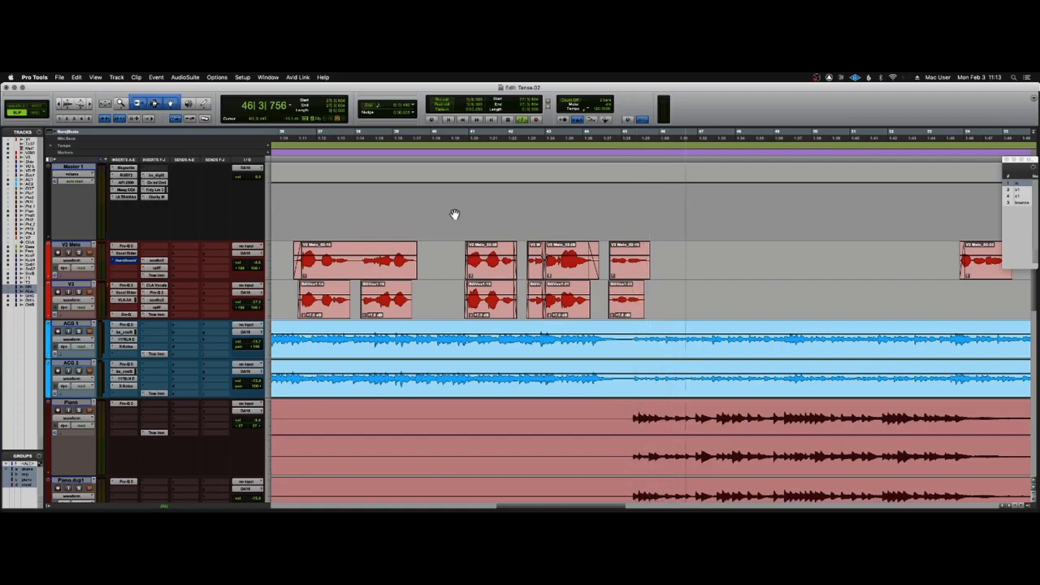
key("space")
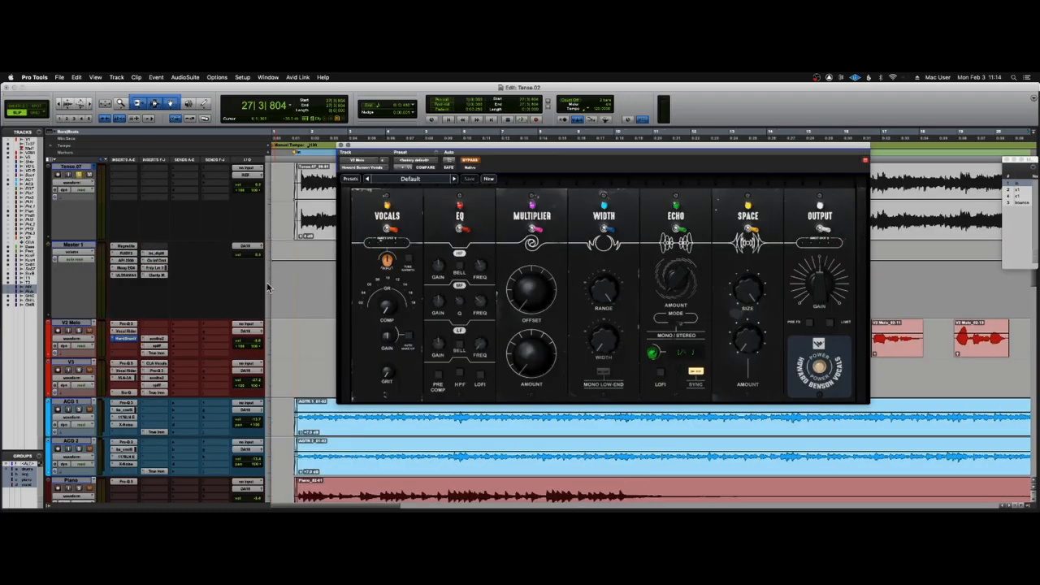
Show the Mix window, move the Howard Benson Vocals plug-in clear of the vocal and instrument channels, and close it.
key("super+equal")
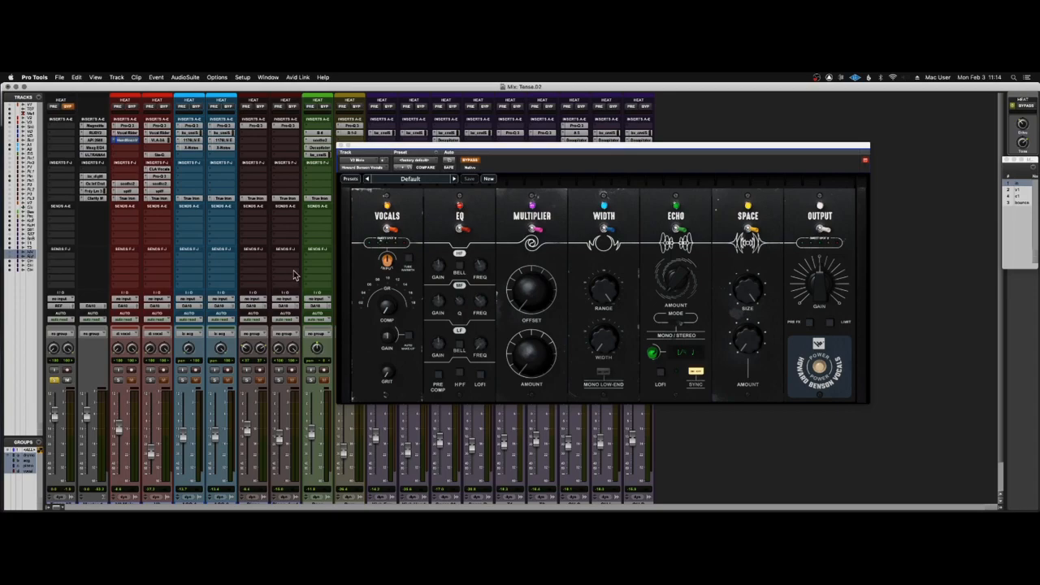
left_click_drag(361, 150, 481, 131)
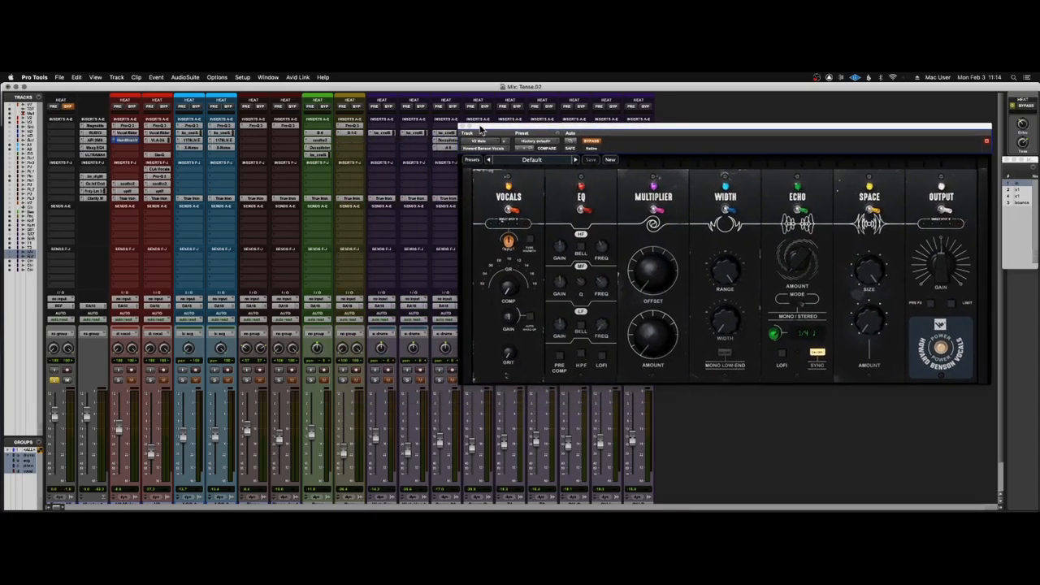
left_click(463, 127)
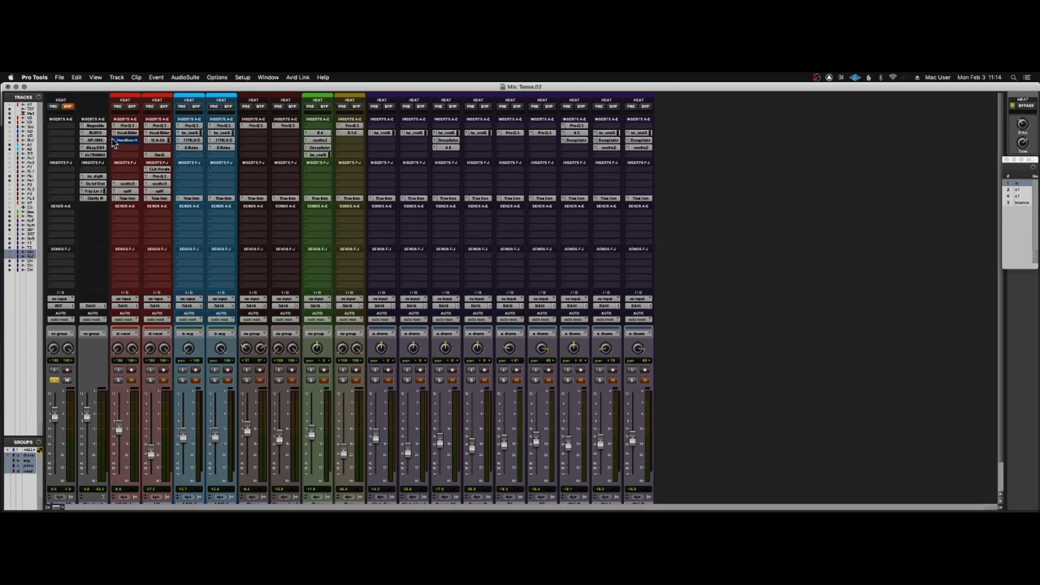
Load the saved The Bell Hours preset into Howard Benson Vocals on V2 Melo and take the plug-in out of bypass.
left_click(113, 142)
left_click(93, 146)
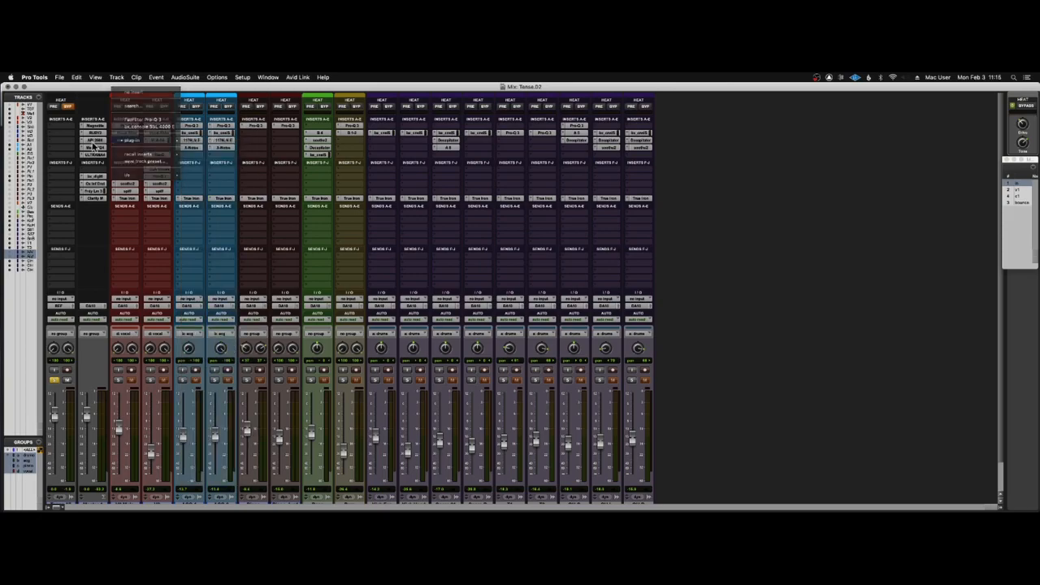
left_click(556, 143)
left_click(552, 129)
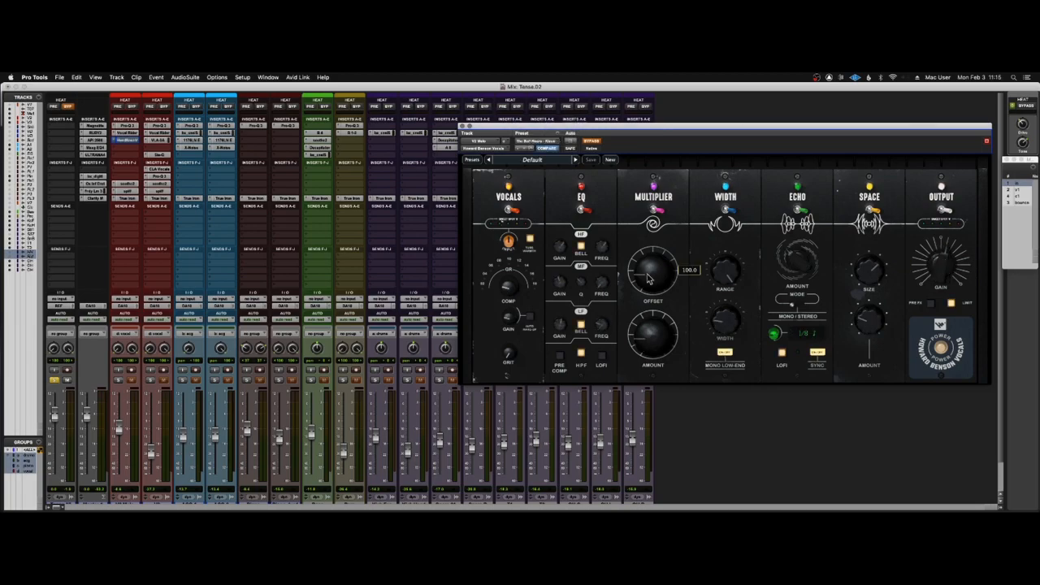
left_click(132, 142, "super")
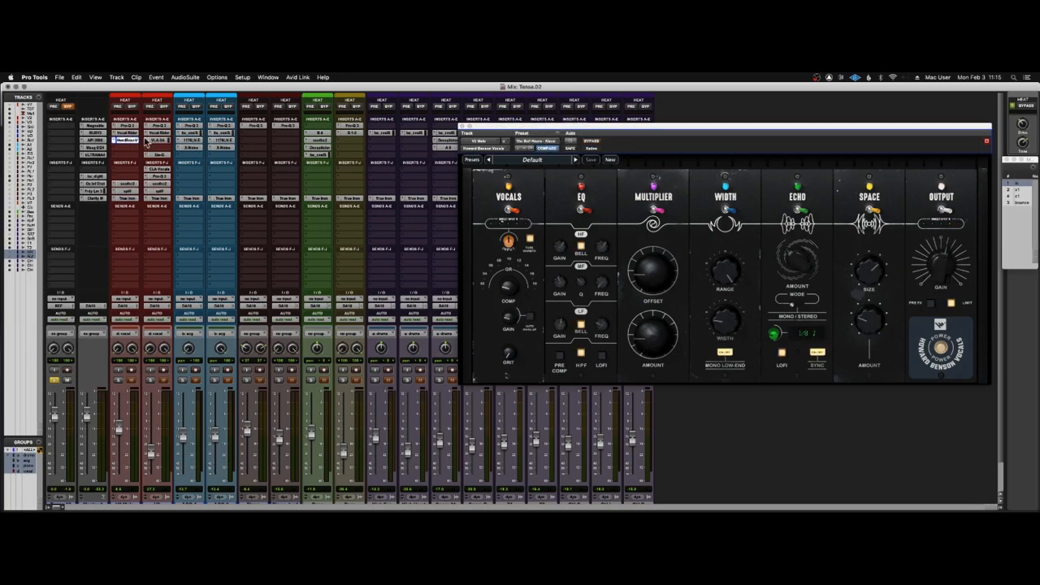
Insert the Joey Sturgis Tones plug-in Howard Benson Vocals (stereo) on Piano.dup1's second insert, view its presets and close its window.
left_click(278, 136)
mouse_move(285, 145)
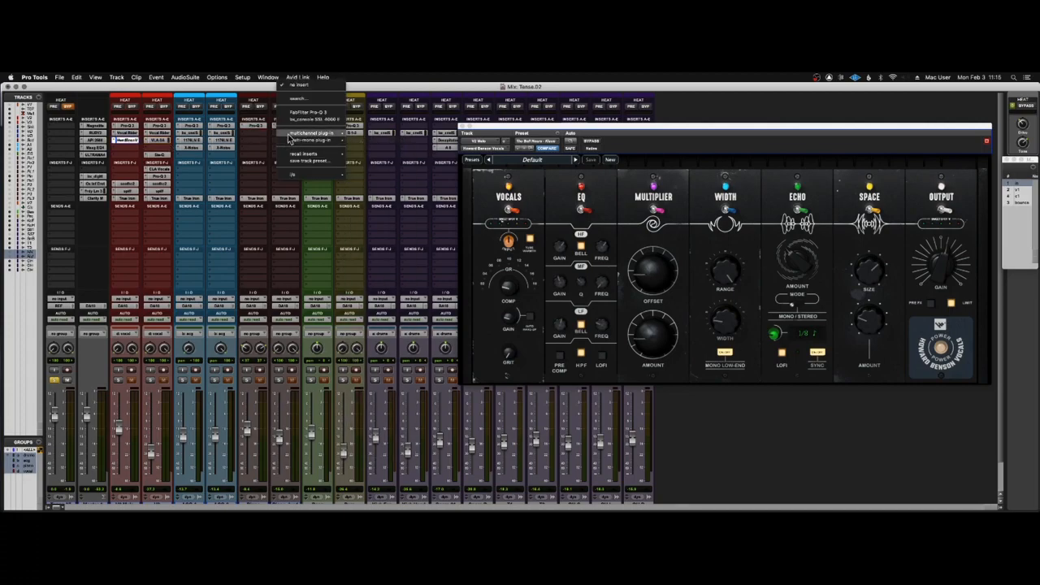
mouse_move(415, 288)
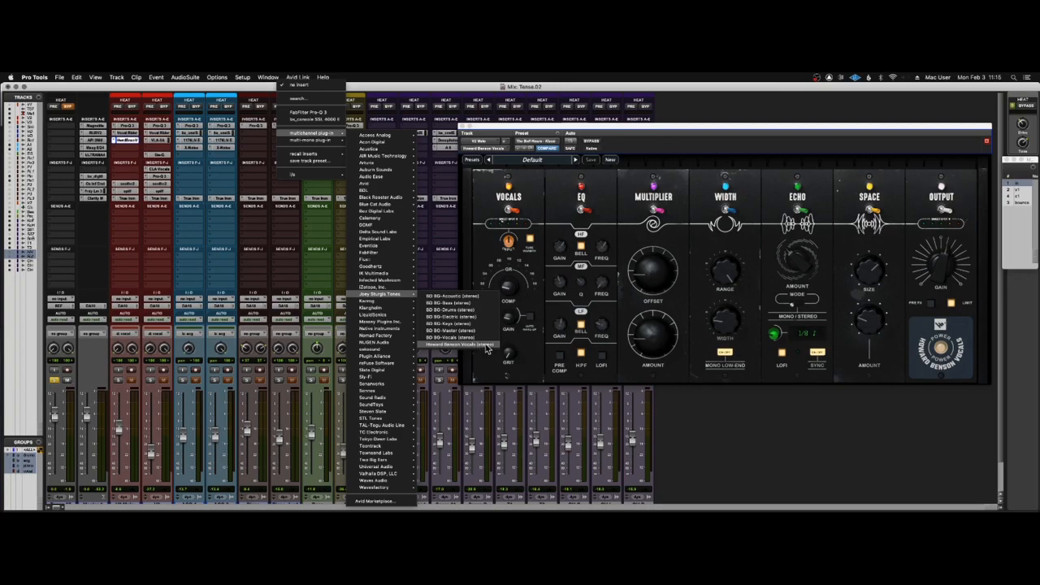
left_click(488, 348)
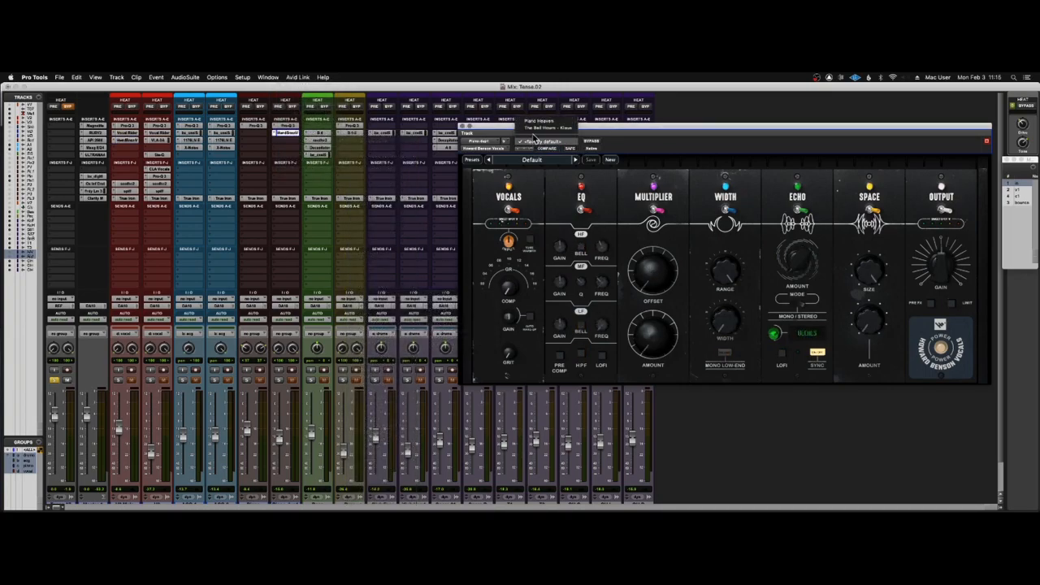
left_click(465, 127)
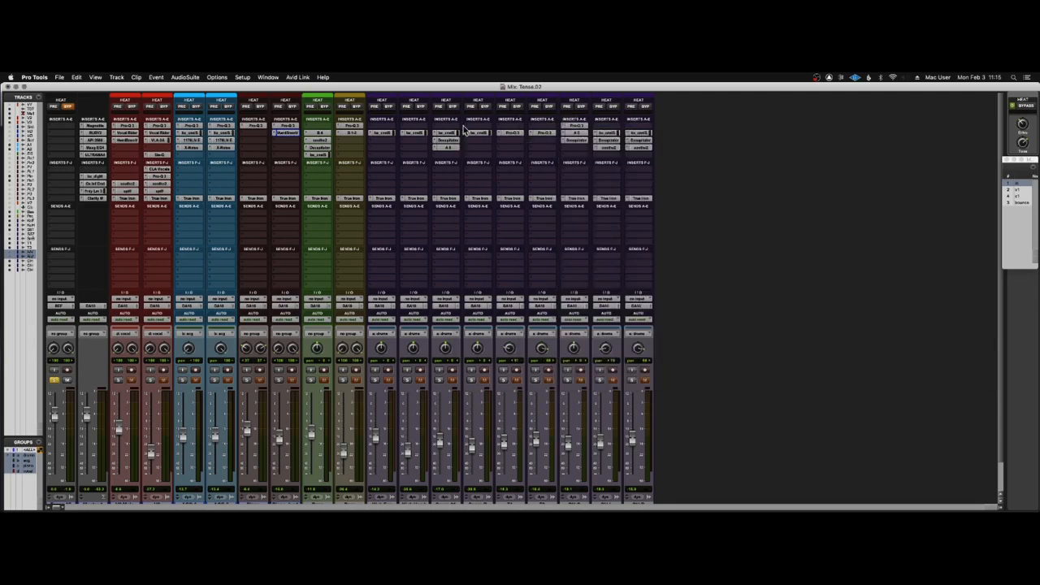
Unsolo the Tense.07 reference track and play the multitrack mix from the start.
left_click(54, 380)
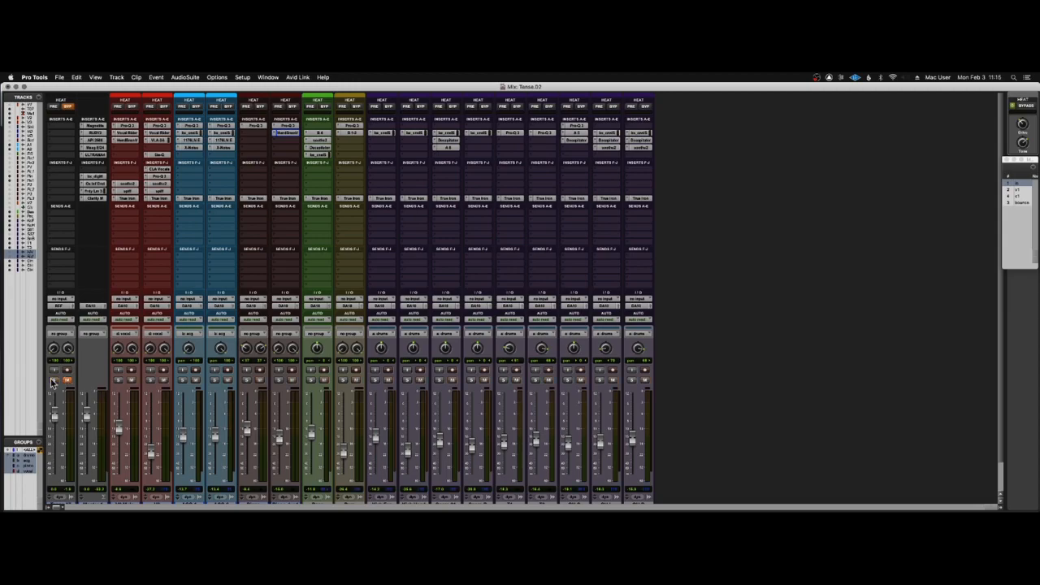
key("super+equal")
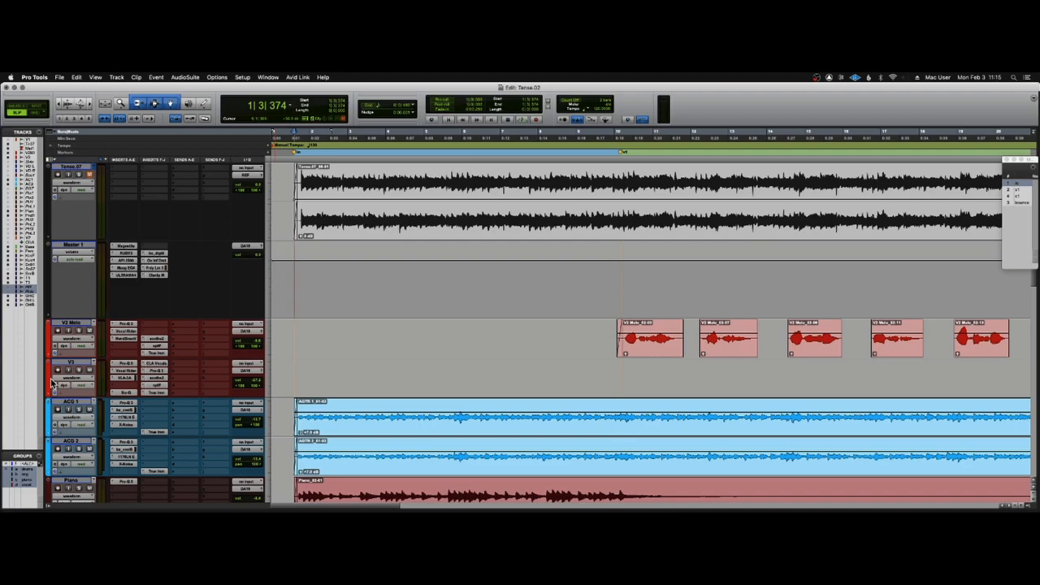
key("super+equal")
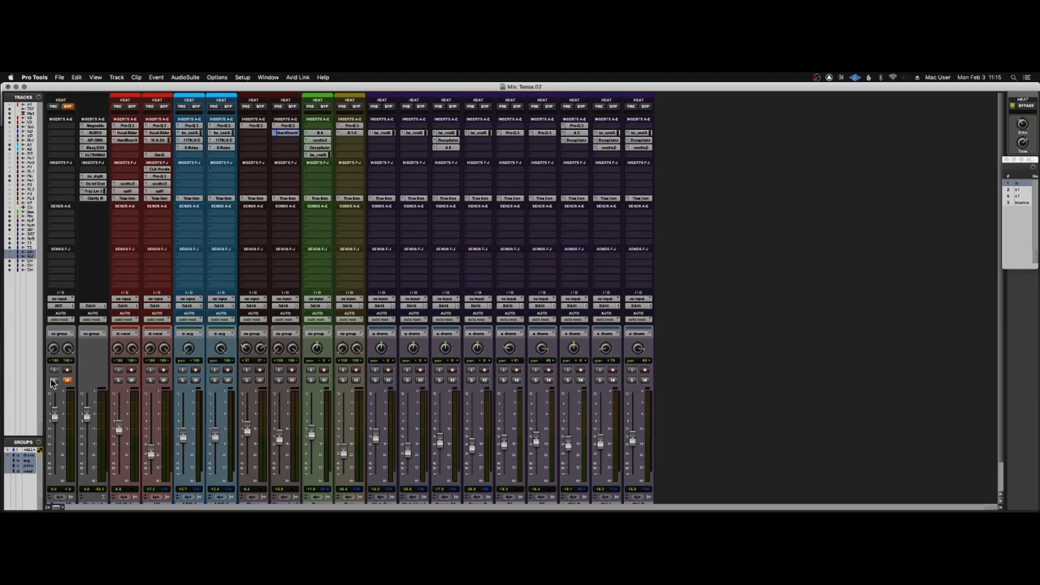
key("space")
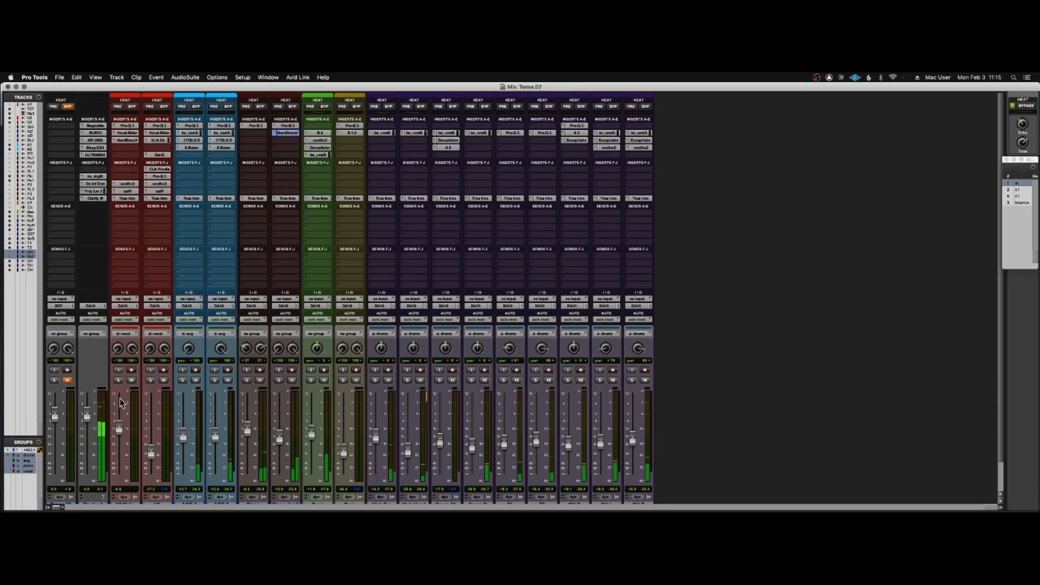
Open the V2 Melo track's output fader window in the Edit window and place it over the middle of the timeline.
key("super+equal")
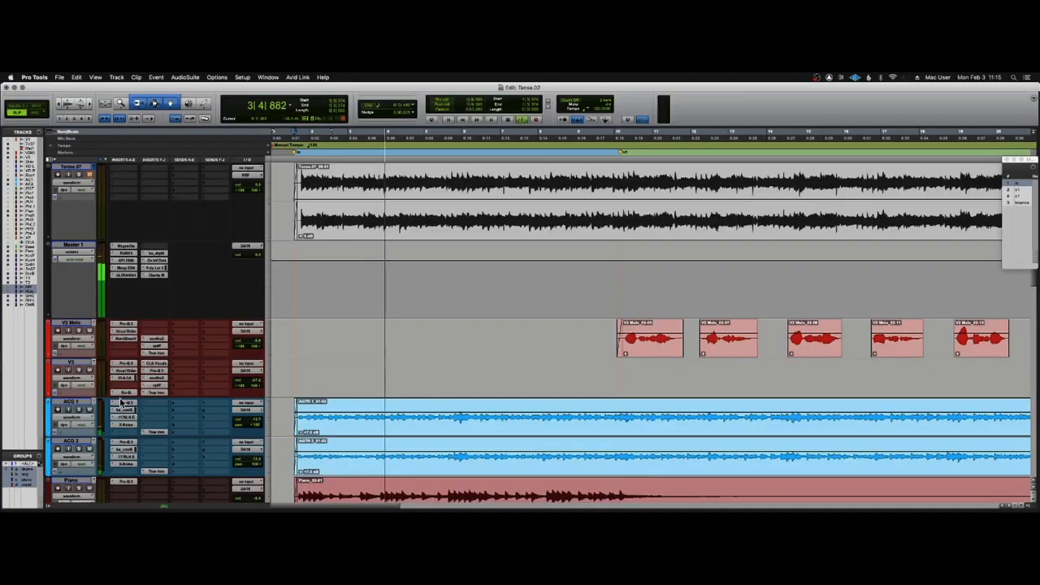
left_click(262, 332)
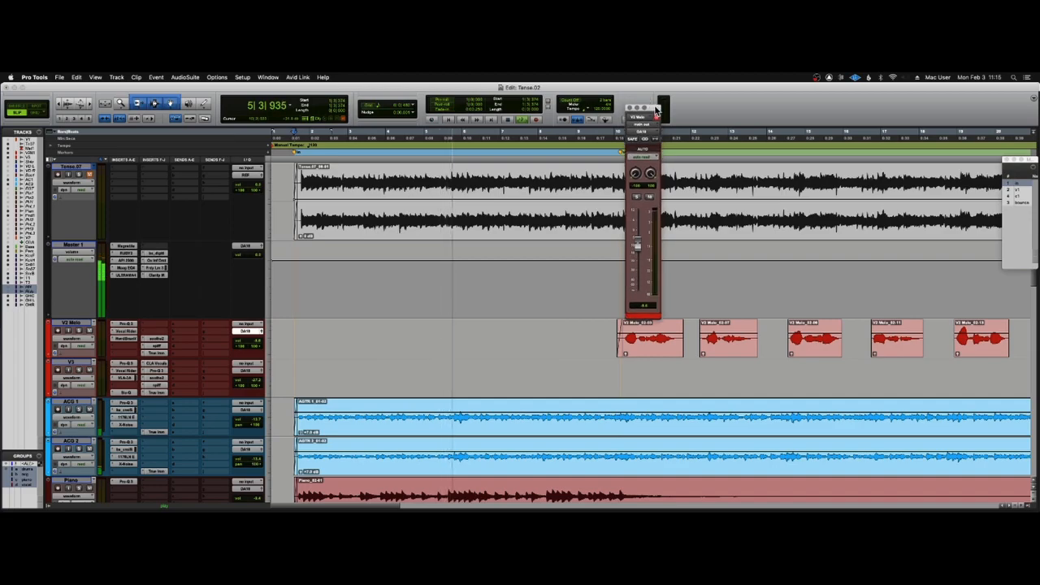
left_click_drag(656, 108, 560, 180)
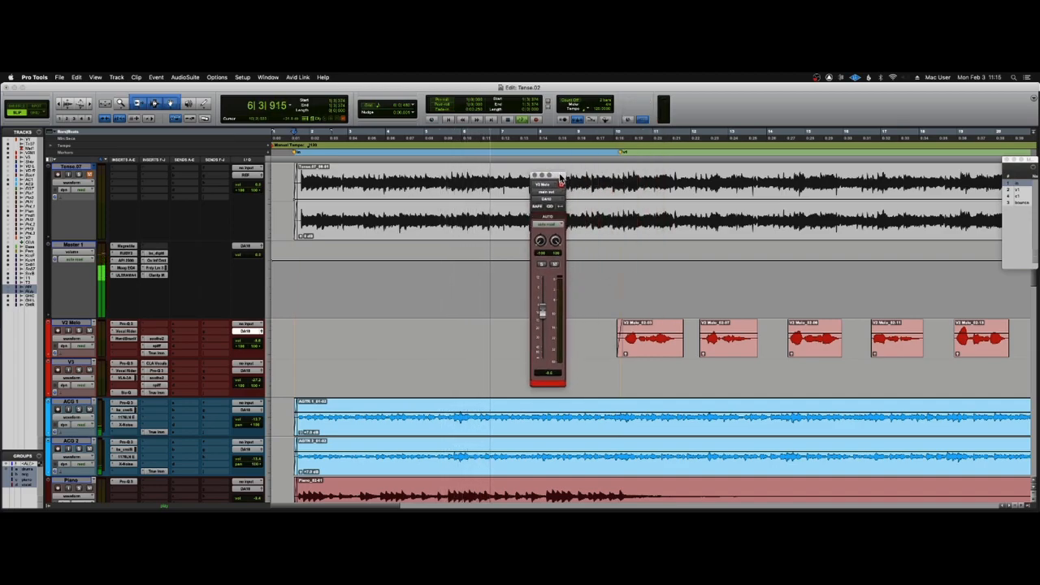
Open Howard Benson Vocals on V2 Melo, move the track's fader window clear of it, and set the plug-in's output gain to 57.6.
left_click(127, 345)
left_click_drag(553, 176, 571, 144)
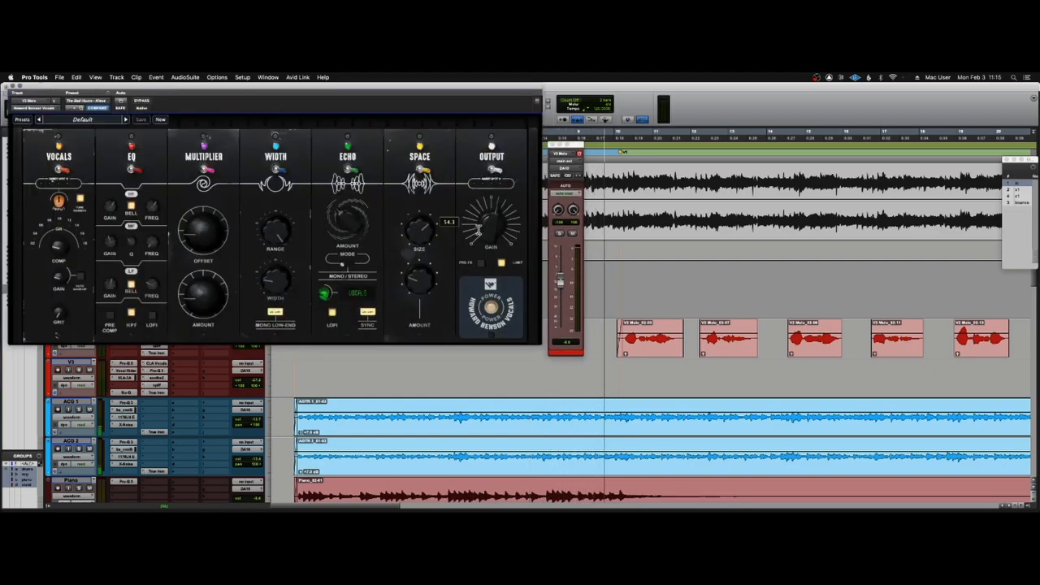
scroll(488, 227, "up", 3)
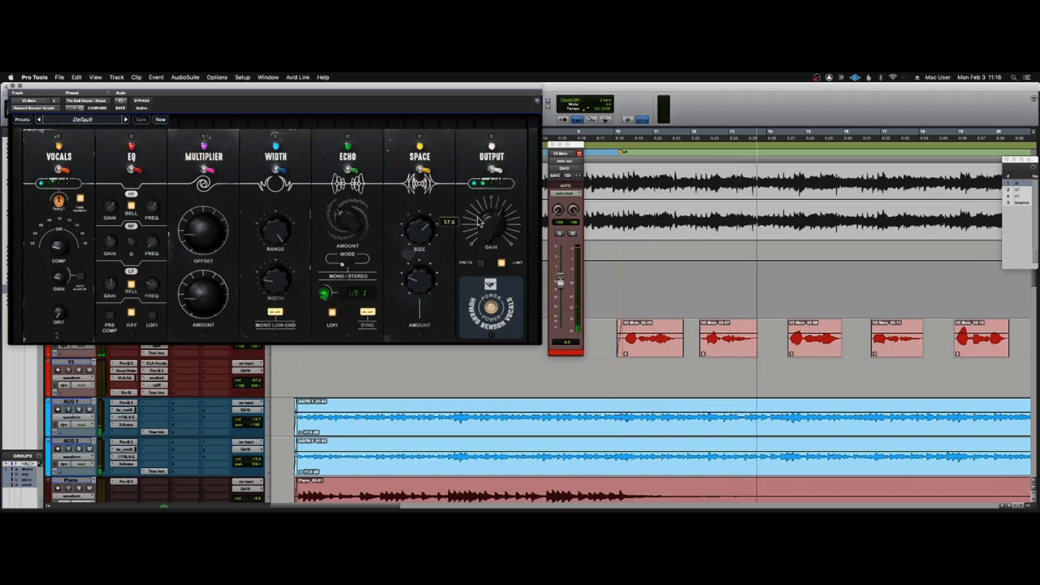
Raise the echo amount slightly in Howard Benson Vocals on V2 Melo, and close the plug-in and fader windows.
mouse_move(355, 233)
left_click_drag(355, 233, 346, 216)
mouse_move(417, 236)
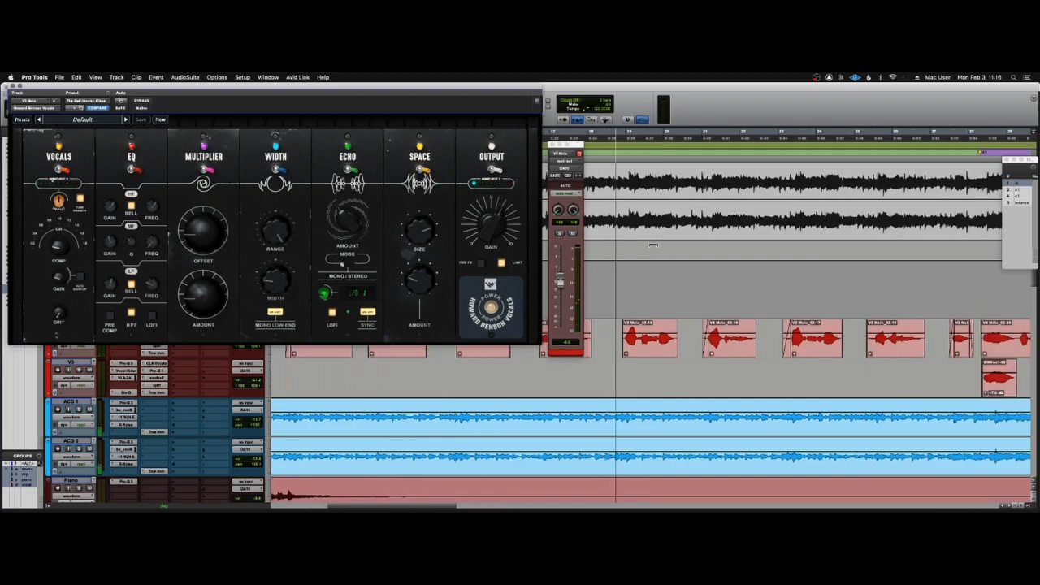
mouse_move(57, 246)
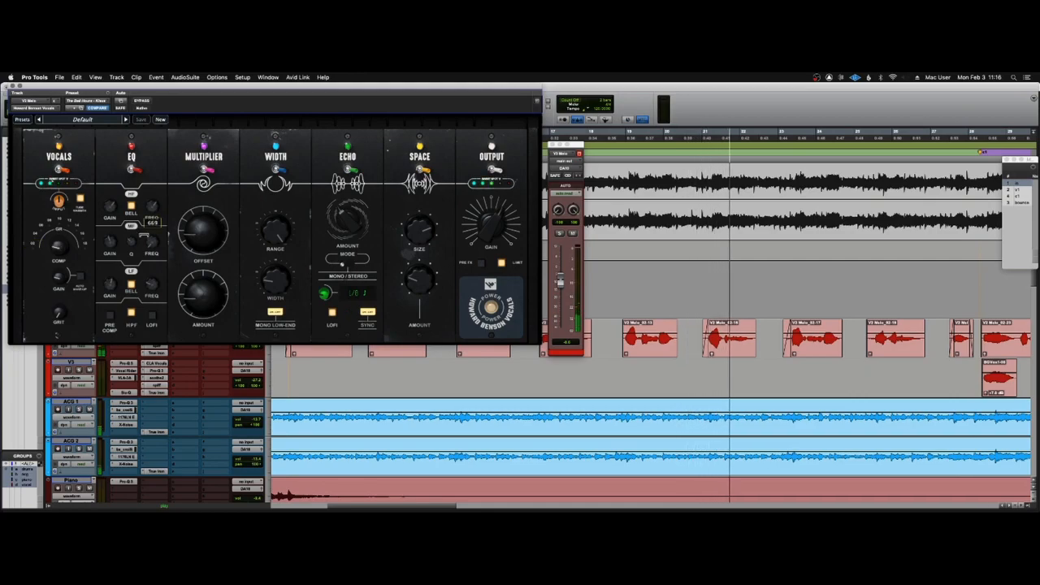
key("ctrl+alt+super+w")
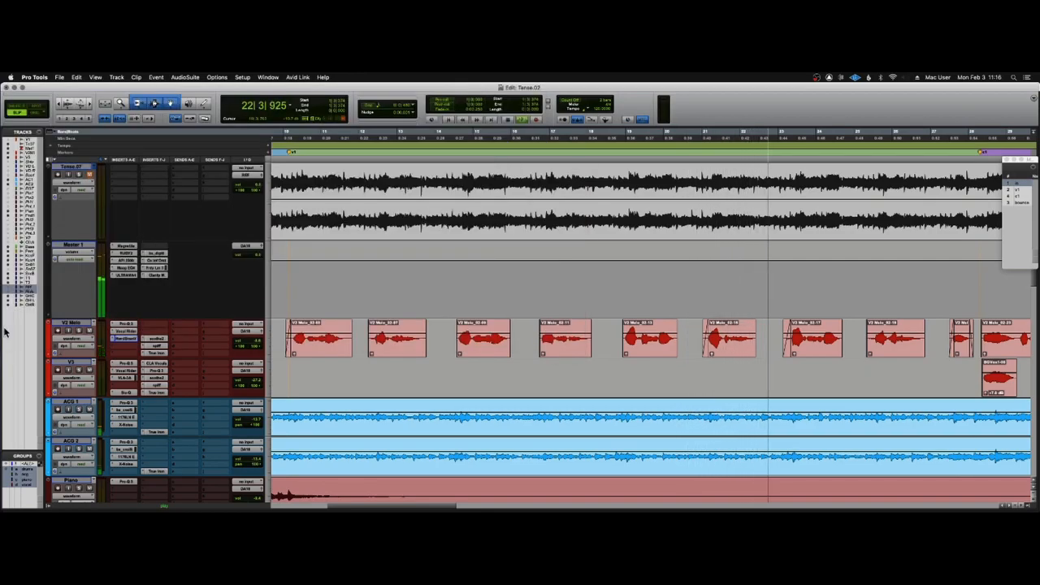
Follow the playing mix along the timeline through the vocal clips and select the Tense.07 track.
scroll(339, 274, "right", 3)
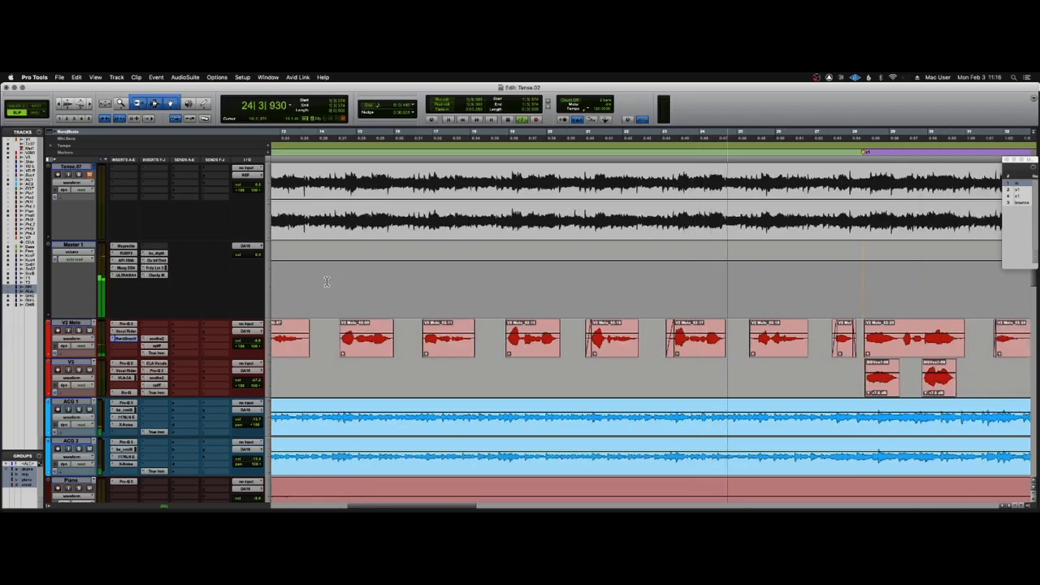
scroll(416, 280, "right", 9)
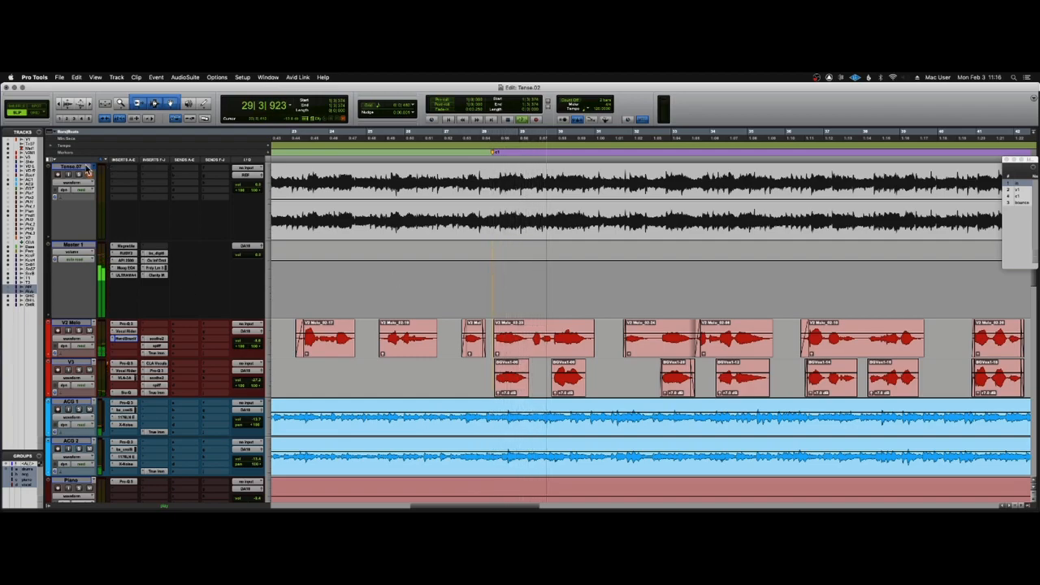
left_click(84, 168)
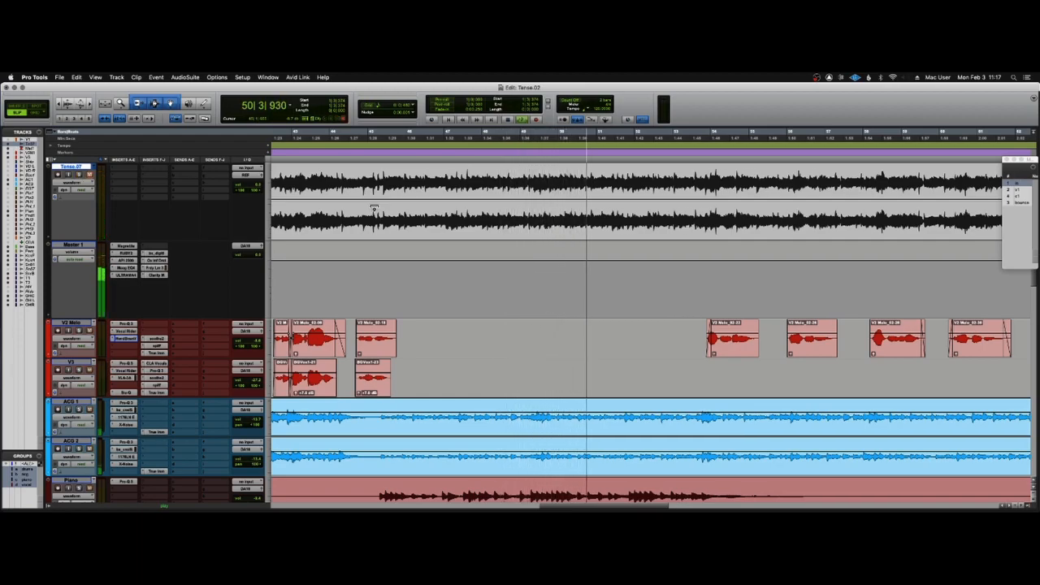
Show Howard Benson Vocals on Piano.dup1 while the mix plays, stop the playback and close the plug-in window.
scroll(373, 209, "down", 6)
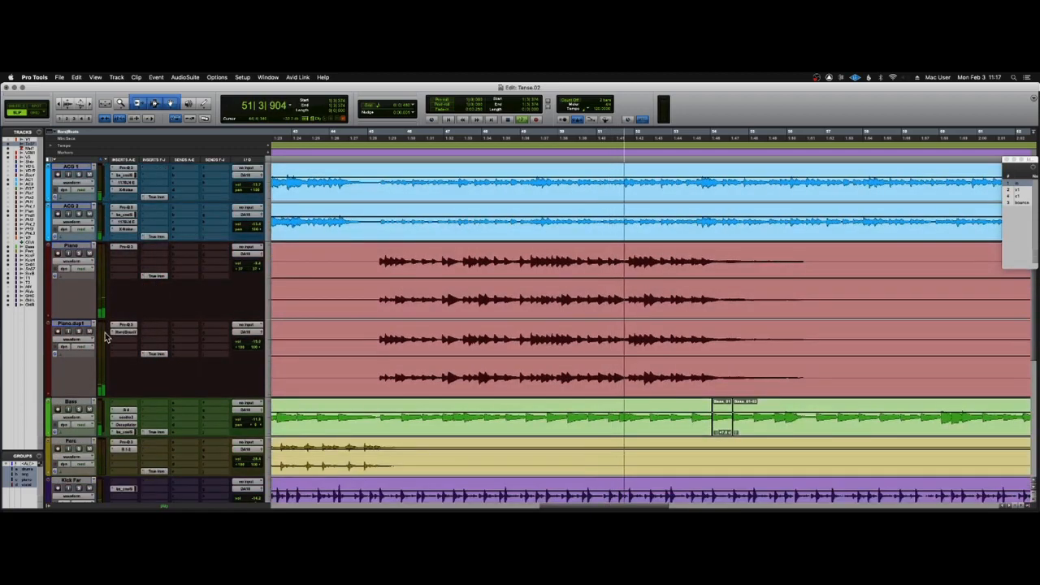
left_click(125, 332)
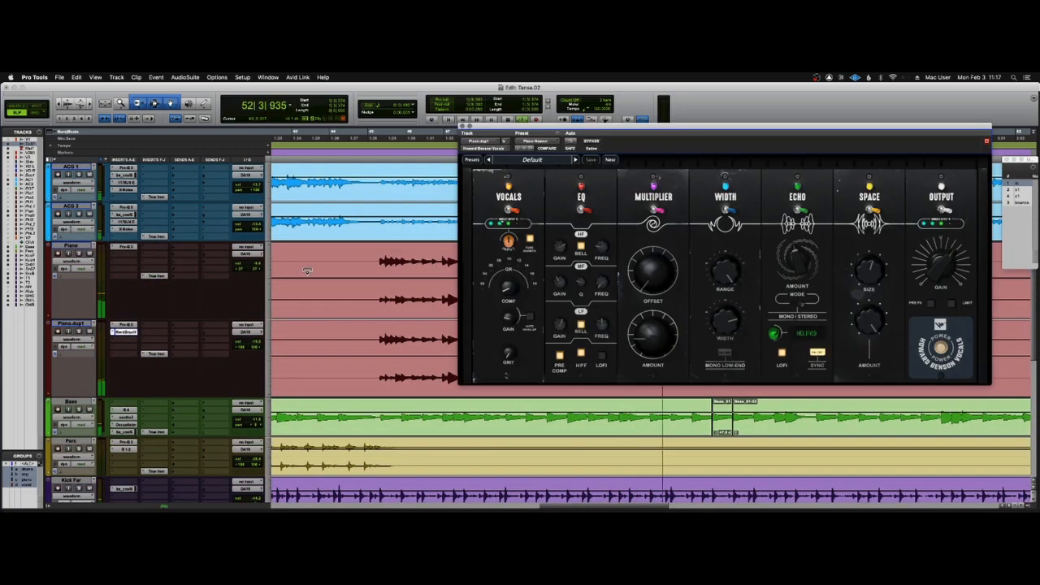
left_click_drag(507, 128, 489, 135)
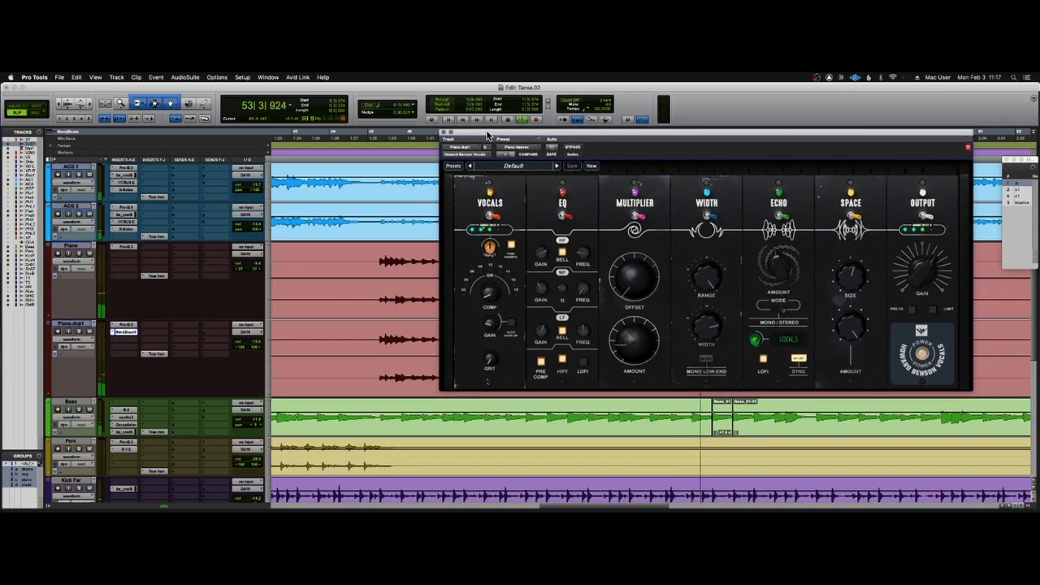
key("space")
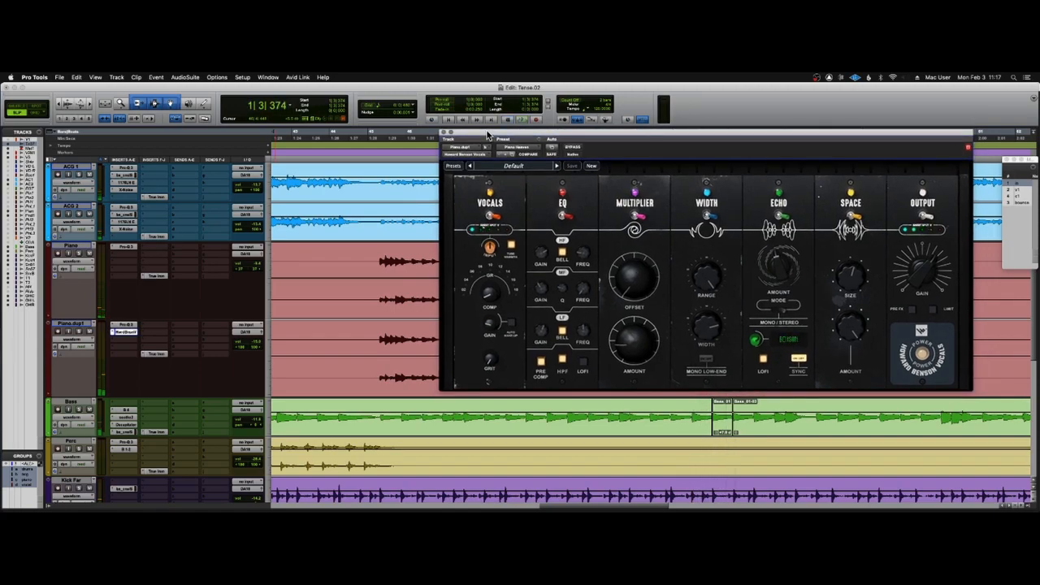
key("super+w")
Review the channel strips and inserts in the Mix window, open V2 Melo's Howard Benson Vocals, and return to the Edit window.
key("super+equal")
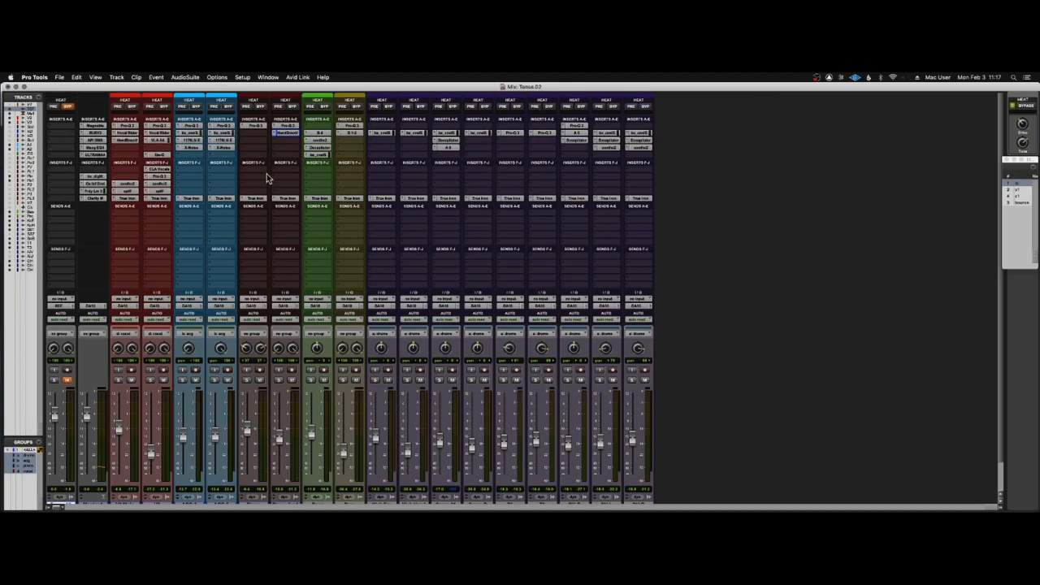
scroll(163, 183, "down", 2)
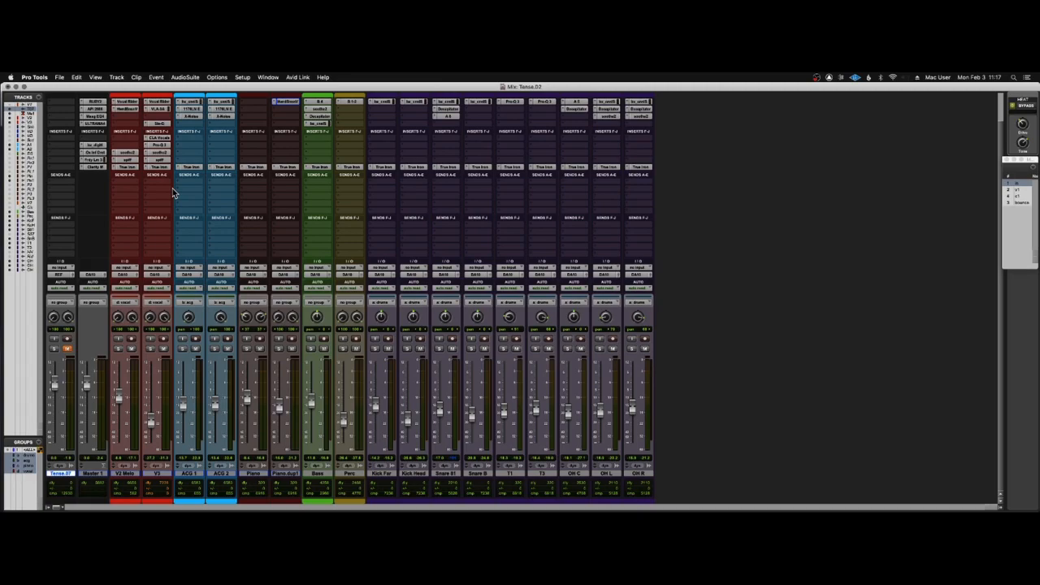
scroll(135, 140, "up", 1)
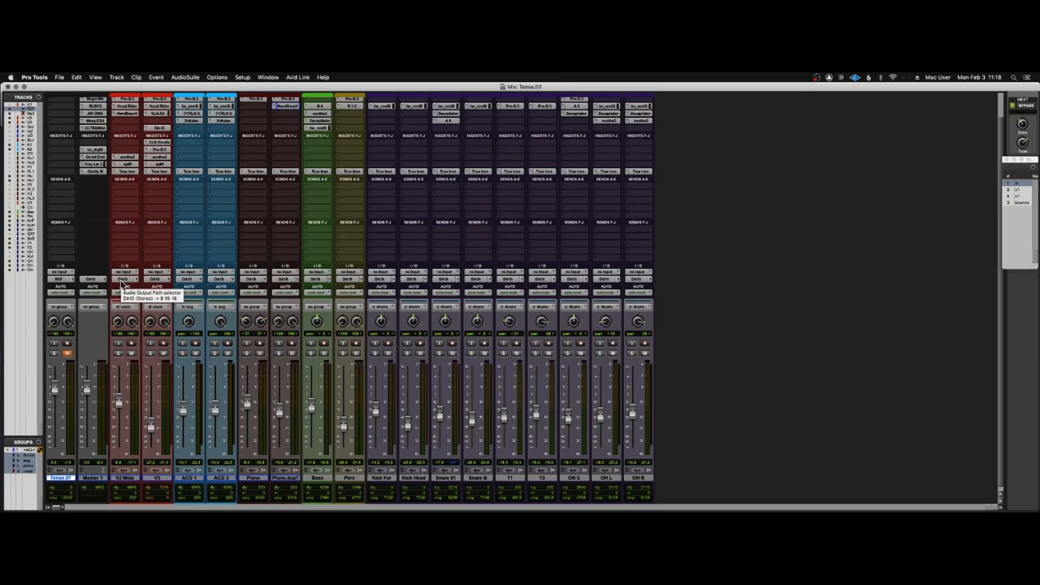
scroll(138, 260, "up", 2)
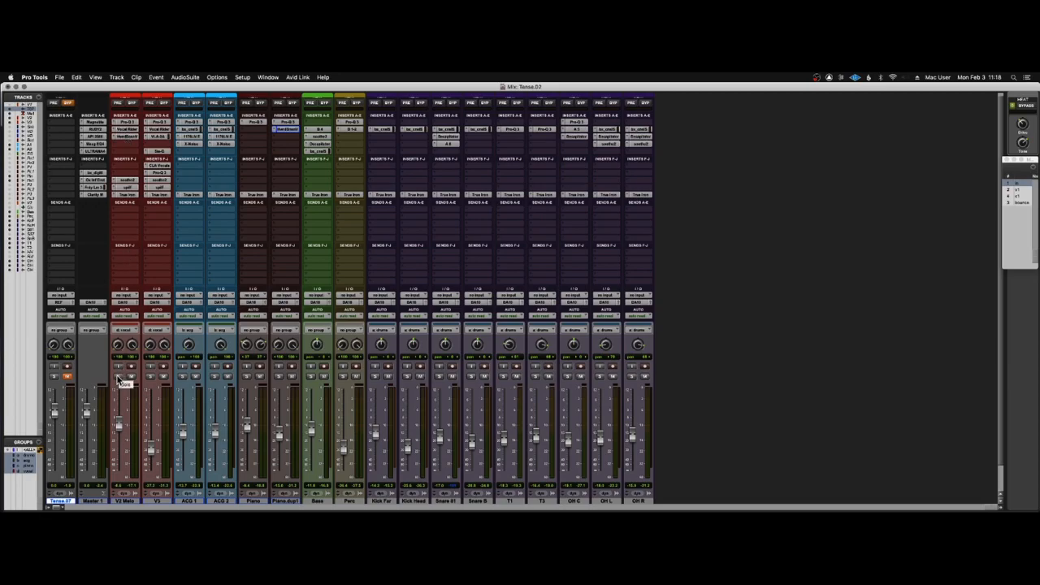
left_click(128, 138)
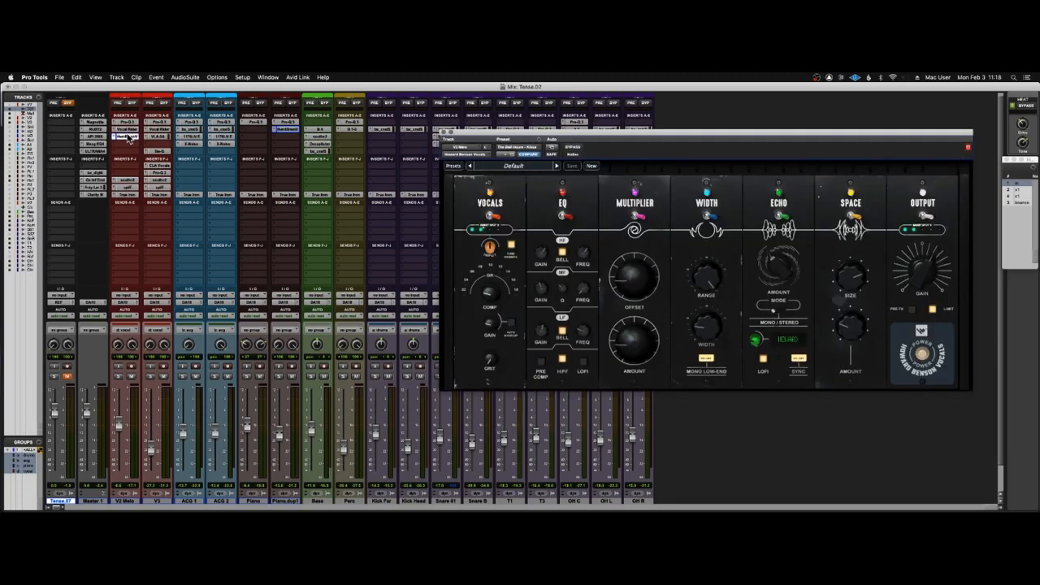
key("super+equal")
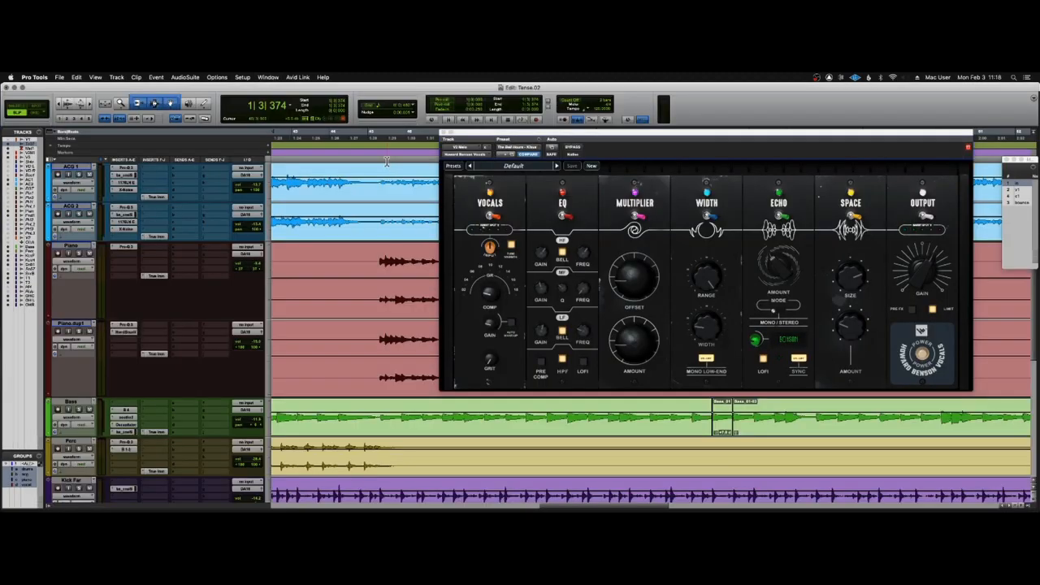
Recall the v1 memory location, set the playback start just before V2 Melo's clip there, and play the track soloed.
left_click(1018, 191)
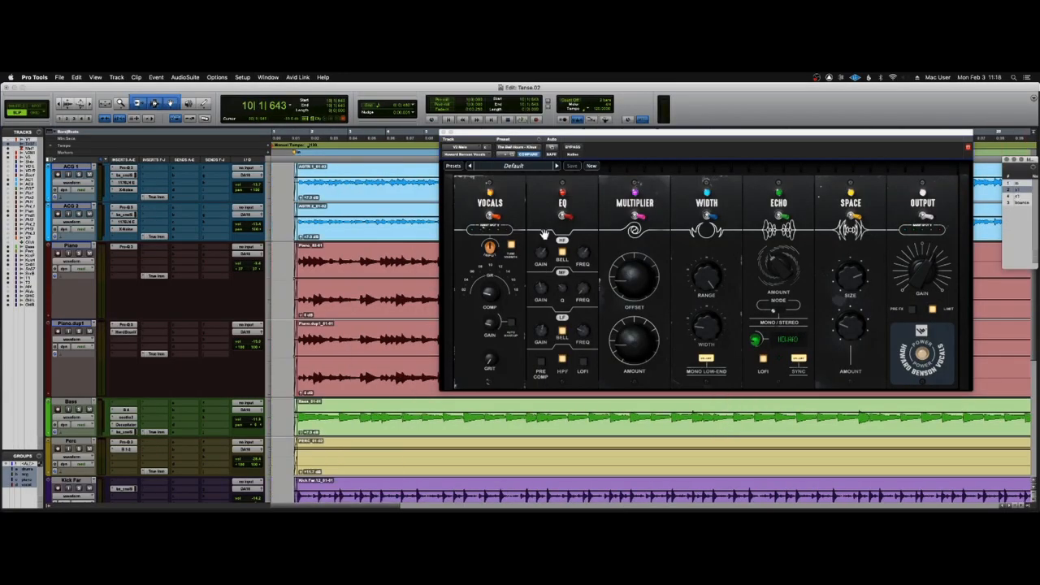
scroll(425, 256, "up", 5)
scroll(414, 255, "right", 5)
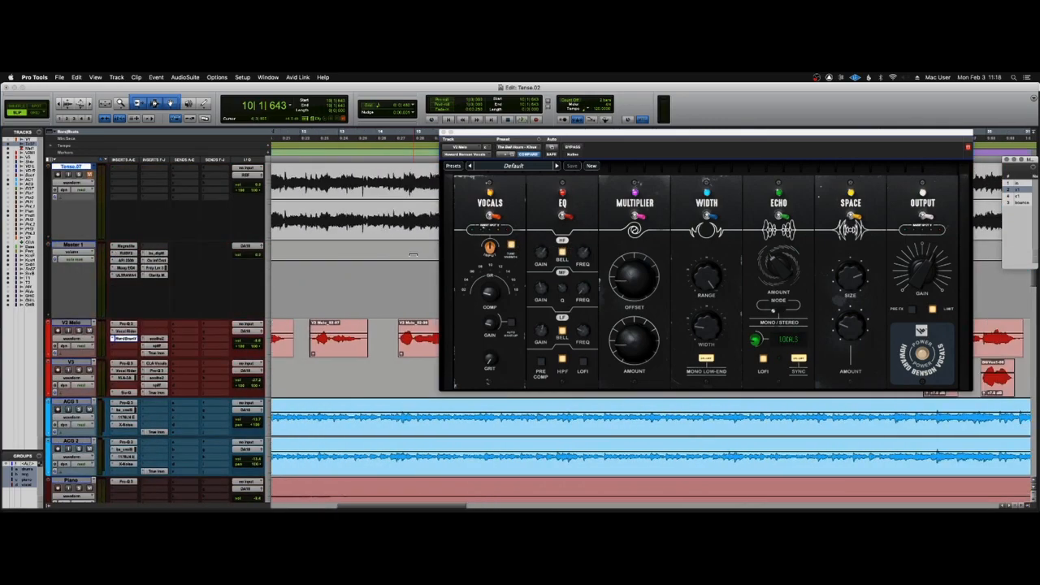
left_click(344, 323)
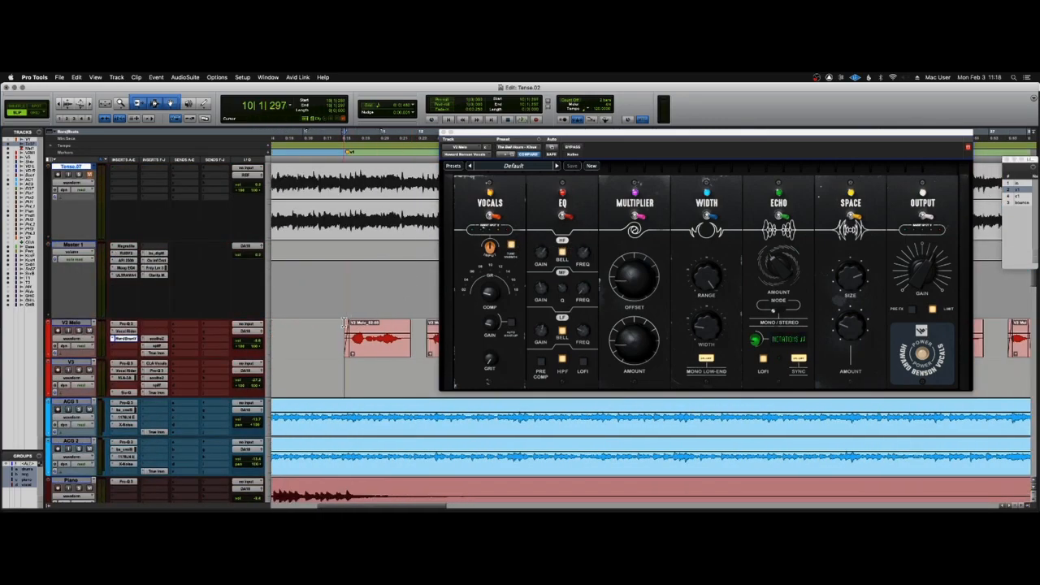
key("space")
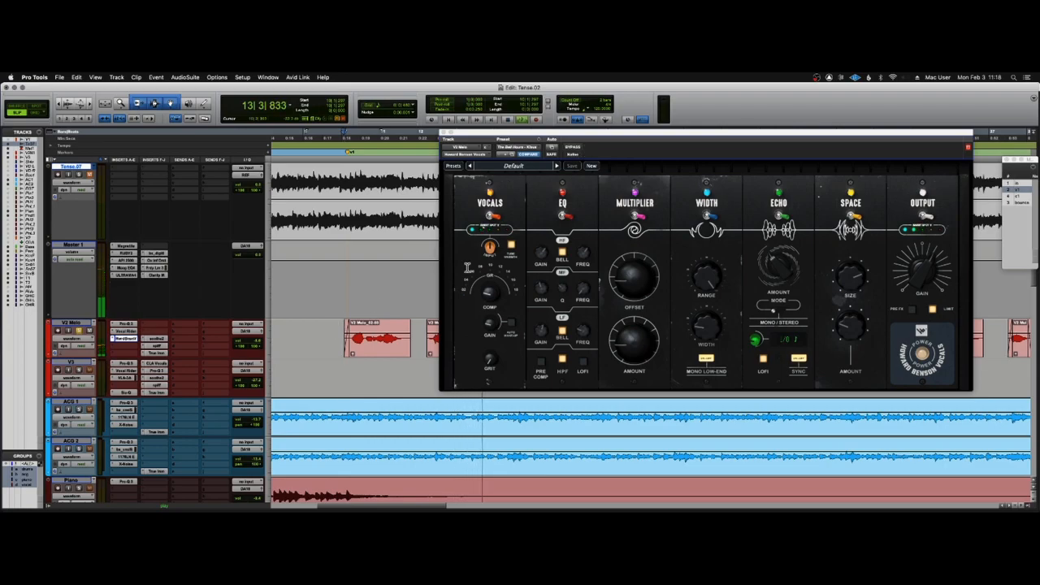
Select V2 Melo's first four verse clips and audition them with Howard Benson Vocals bypassed and again with it active.
left_click_drag(569, 135, 756, 366)
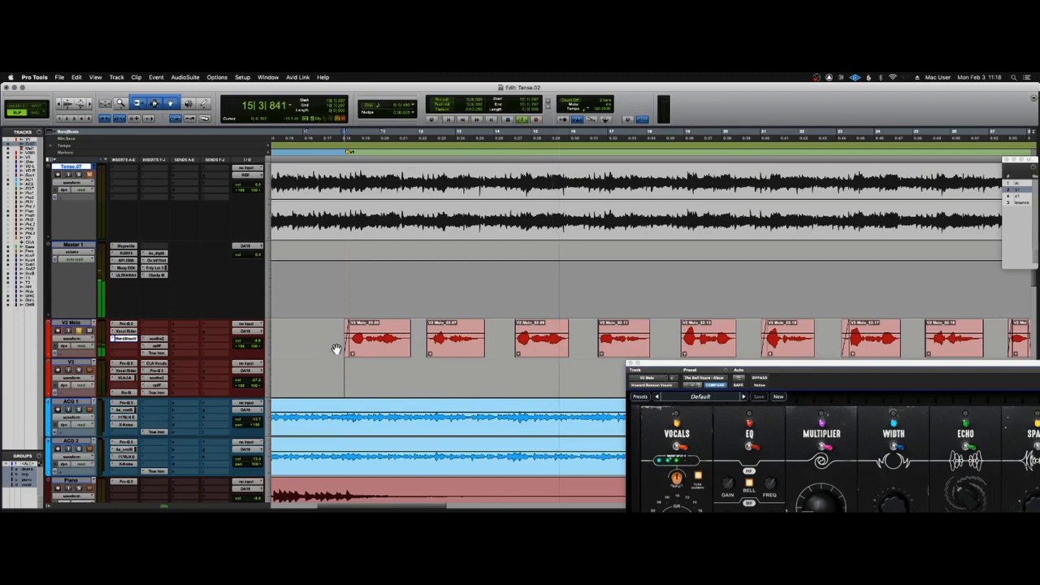
left_click(664, 328, "shift")
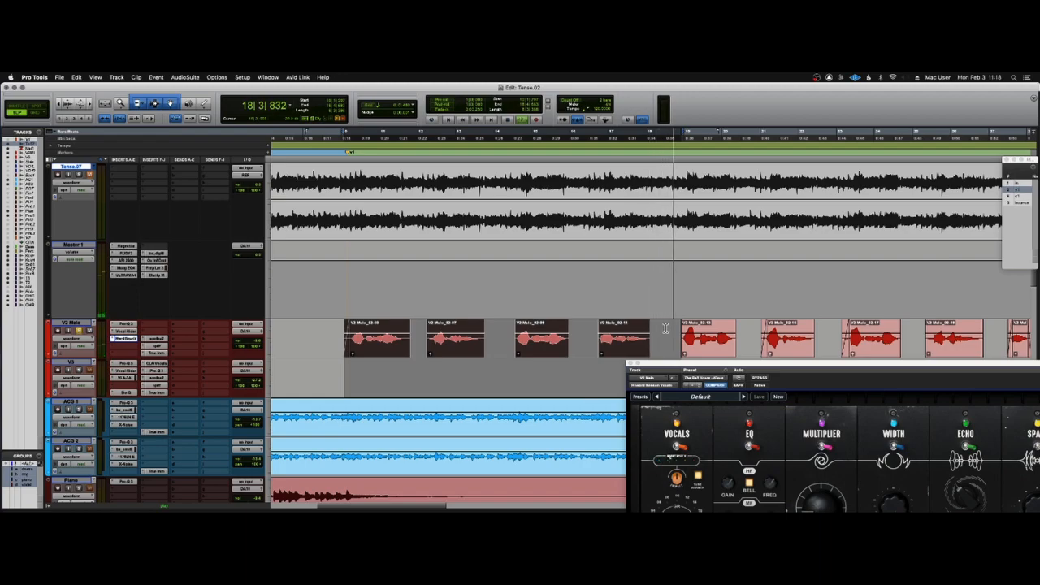
left_click_drag(742, 368, 566, 189)
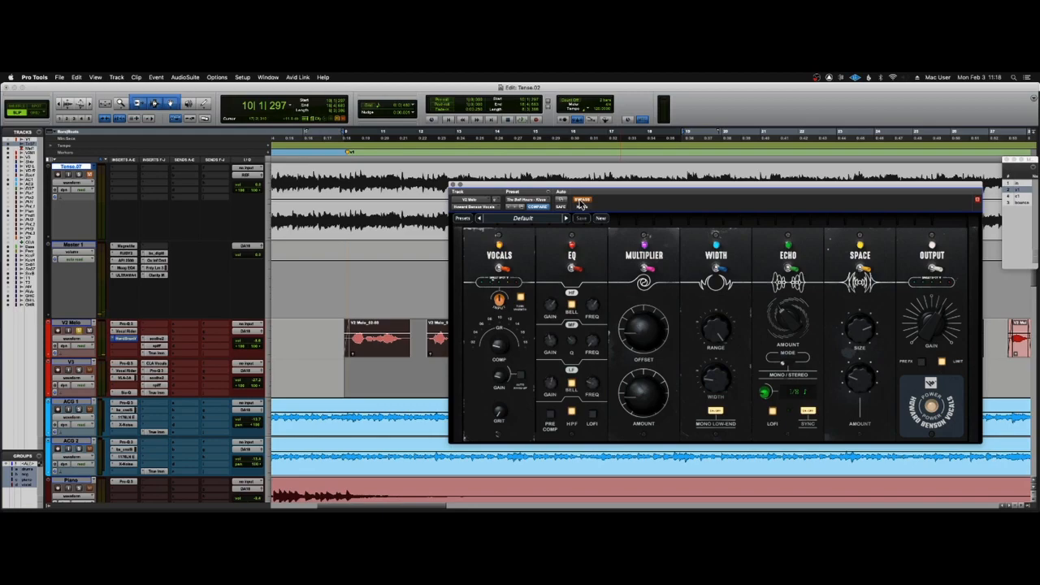
key("space")
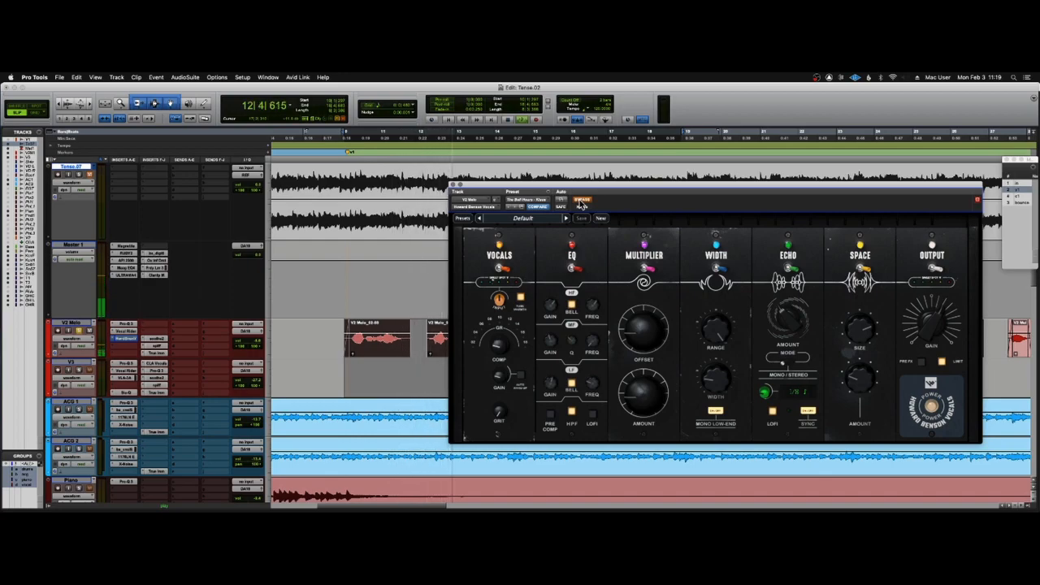
left_click(582, 202)
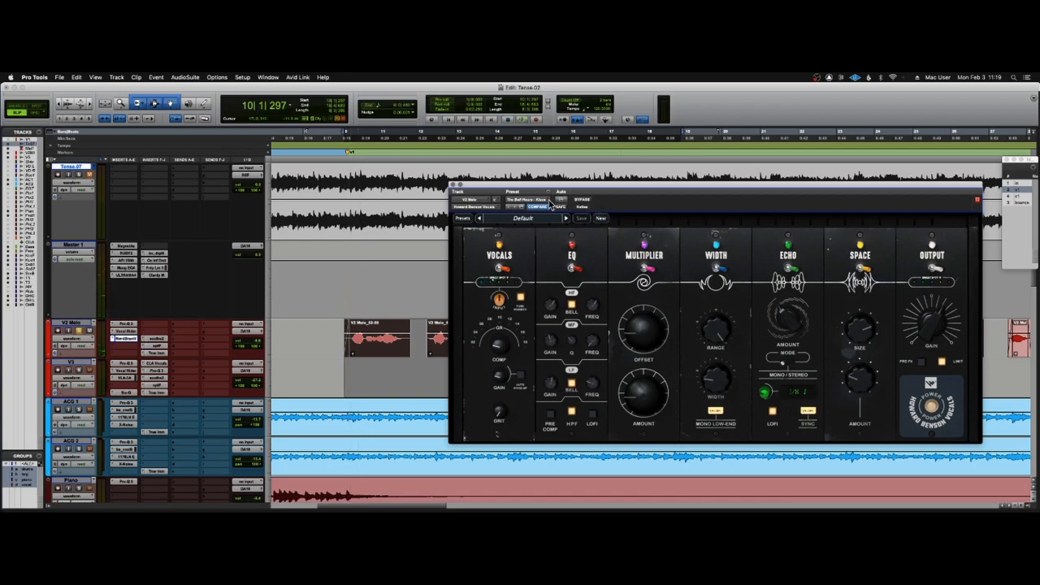
Load the factory default preset into Howard Benson Vocals on V2 Melo.
left_click_drag(705, 185, 674, 175)
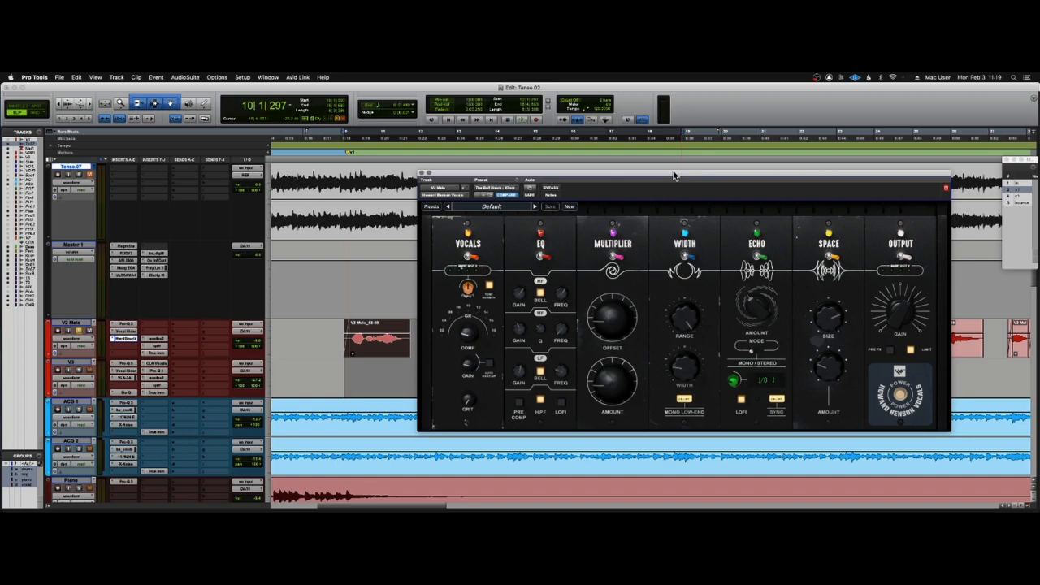
left_click(492, 184)
left_click(492, 203)
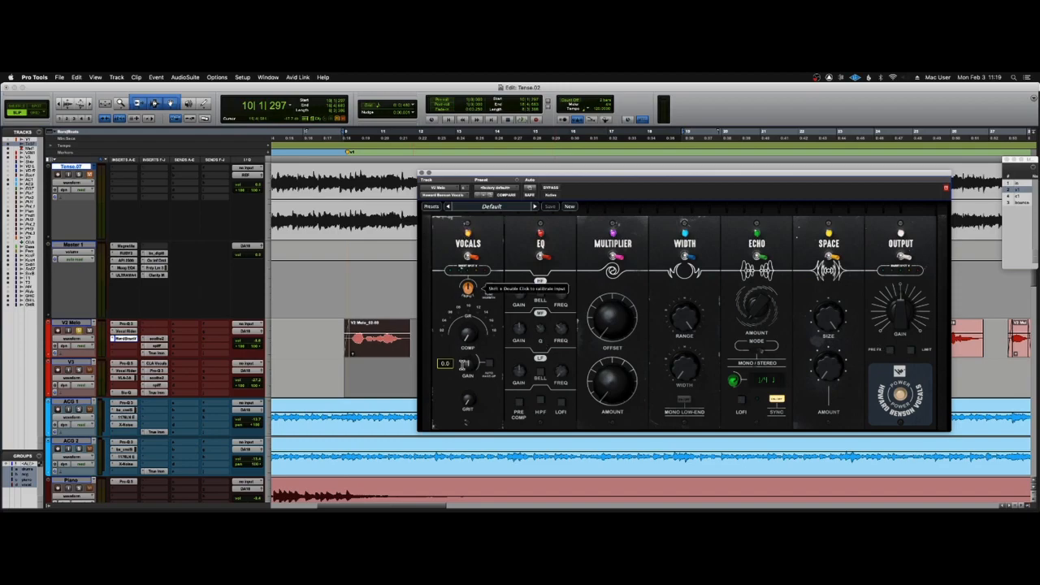
Play the selected vocal passage, try stronger and weaker compression, settle the Comp amount at 20.6, and stop playback.
key("space")
left_click_drag(465, 337, 467, 321)
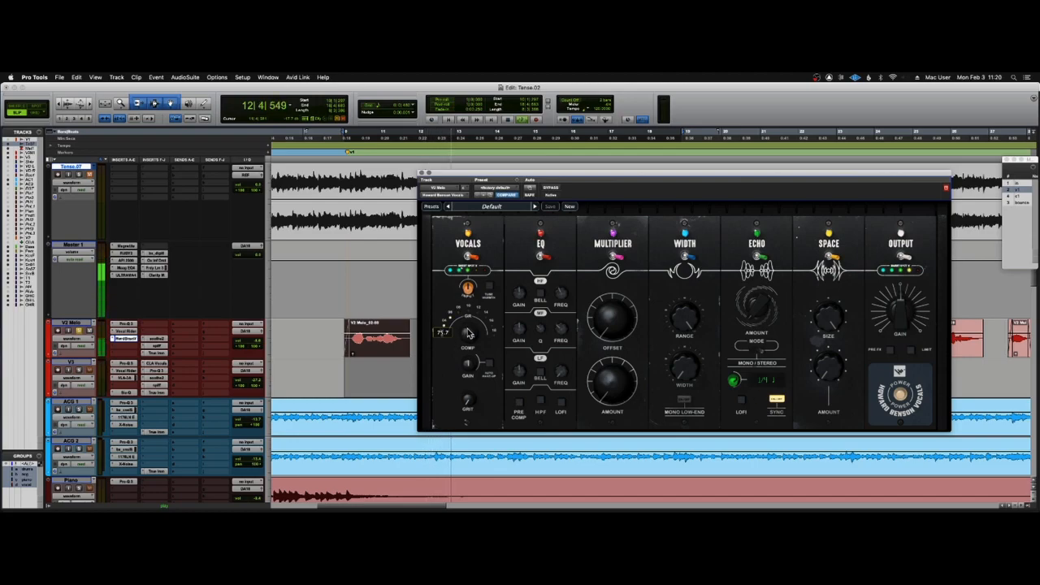
left_click_drag(467, 333, 467, 348)
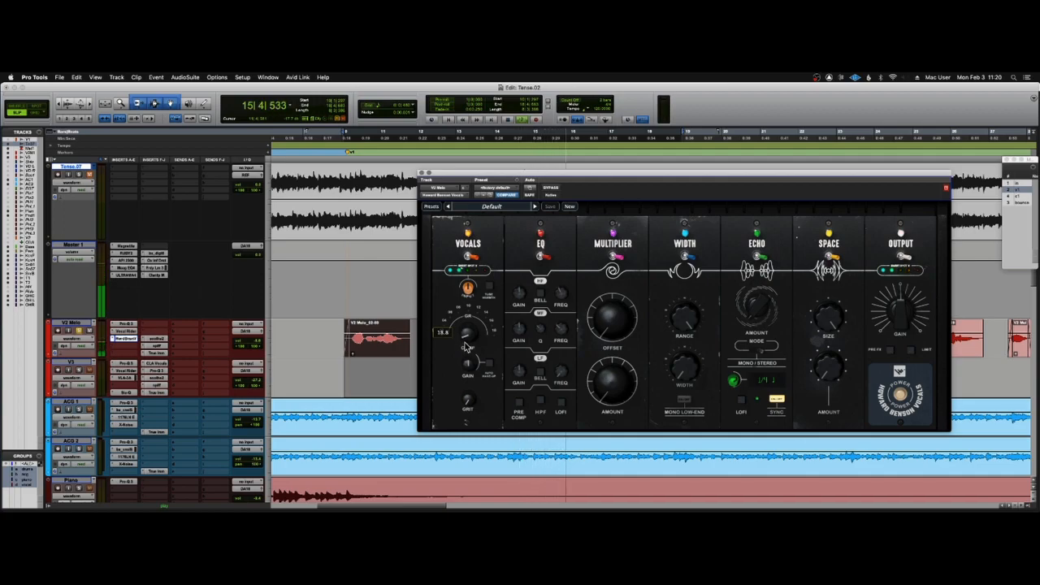
key("space")
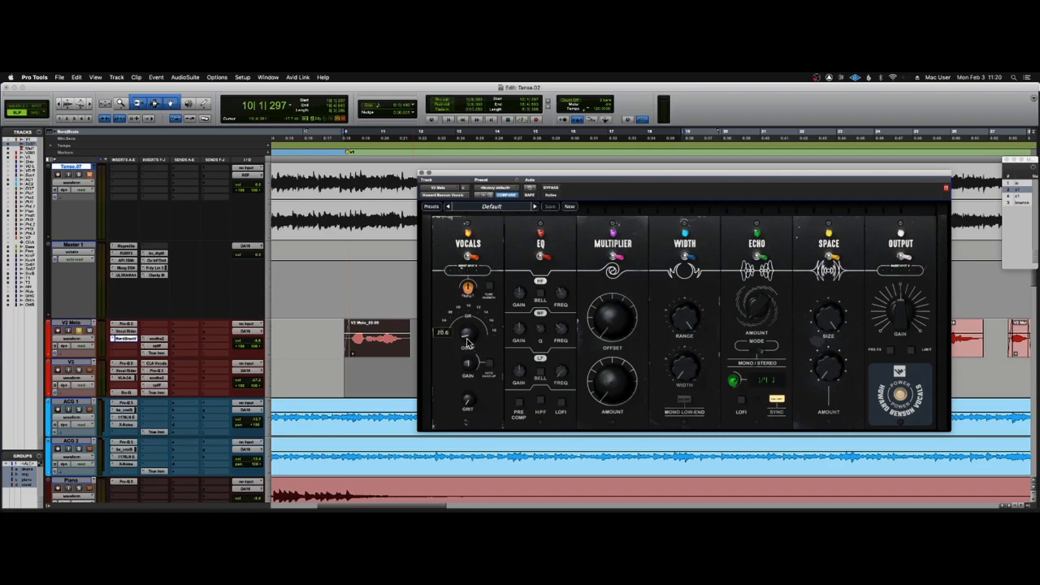
View the Vocal Rider settings on V2 Melo and close its window.
left_click(126, 333)
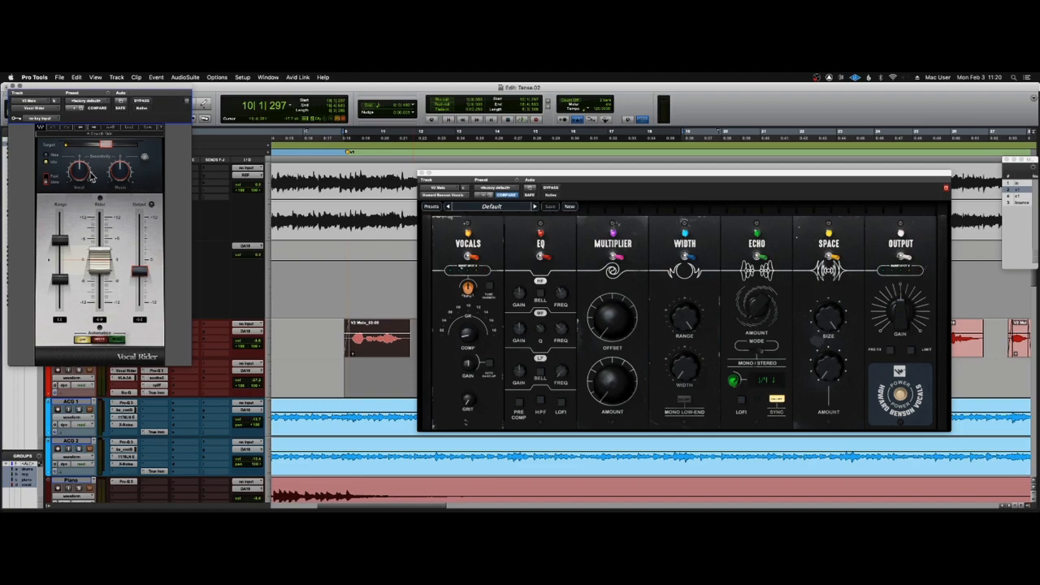
left_click(12, 86)
Play the selected vocal passage and switch Howard Benson Vocals into bypass during playback.
key("space")
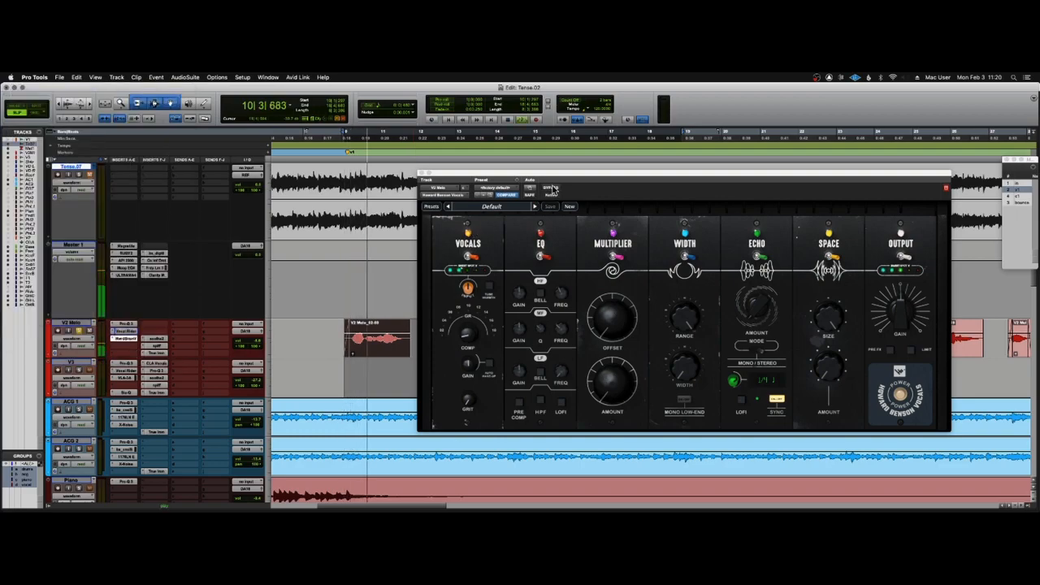
left_click(552, 190)
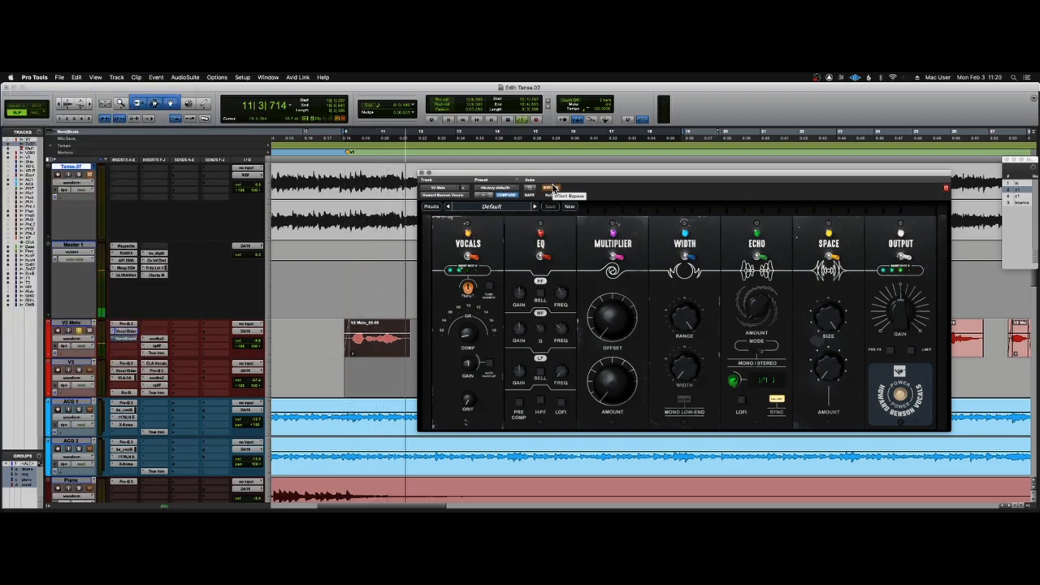
Take Howard Benson Vocals out of bypass, enable Tube Warmth, and try the Grit amount during playback.
left_click(553, 190)
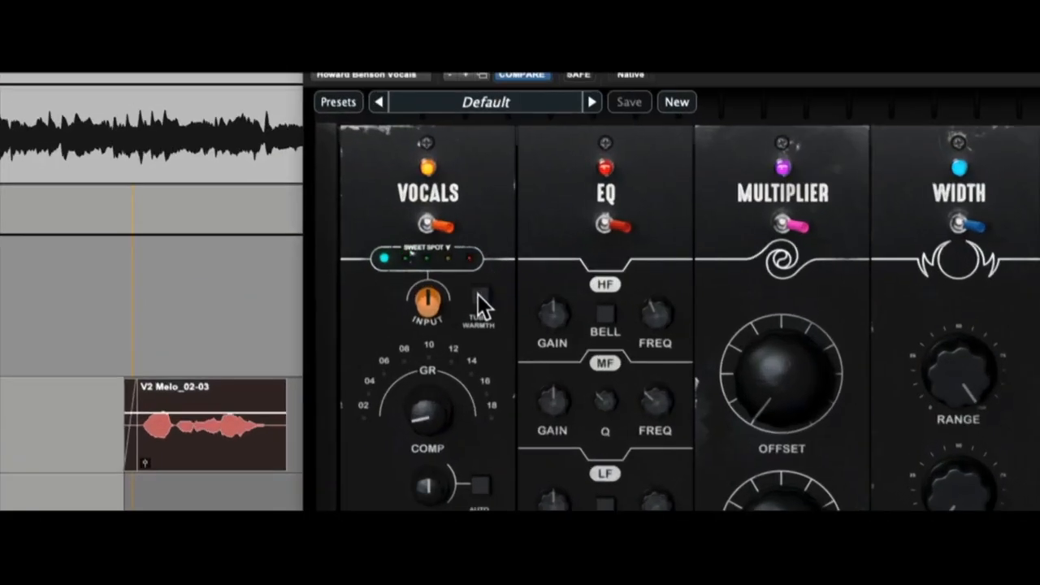
left_click(479, 298)
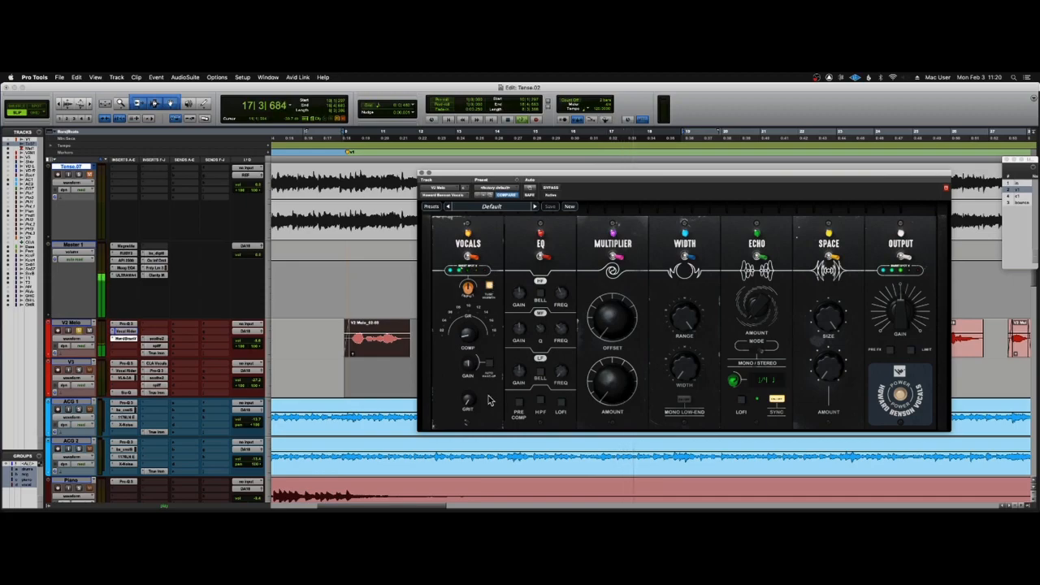
mouse_move(468, 411)
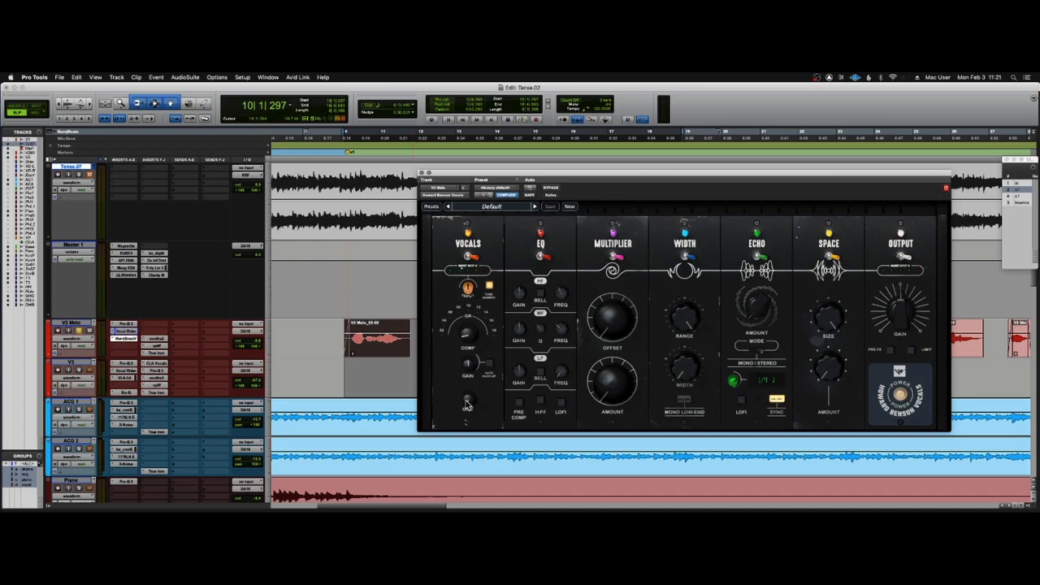
left_click_drag(476, 402, 465, 364)
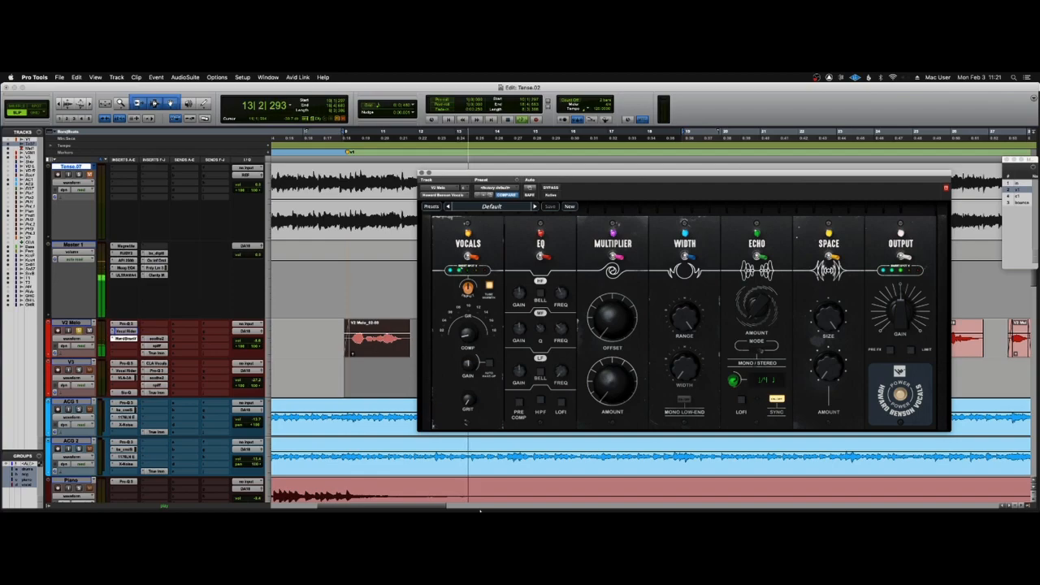
mouse_move(464, 341)
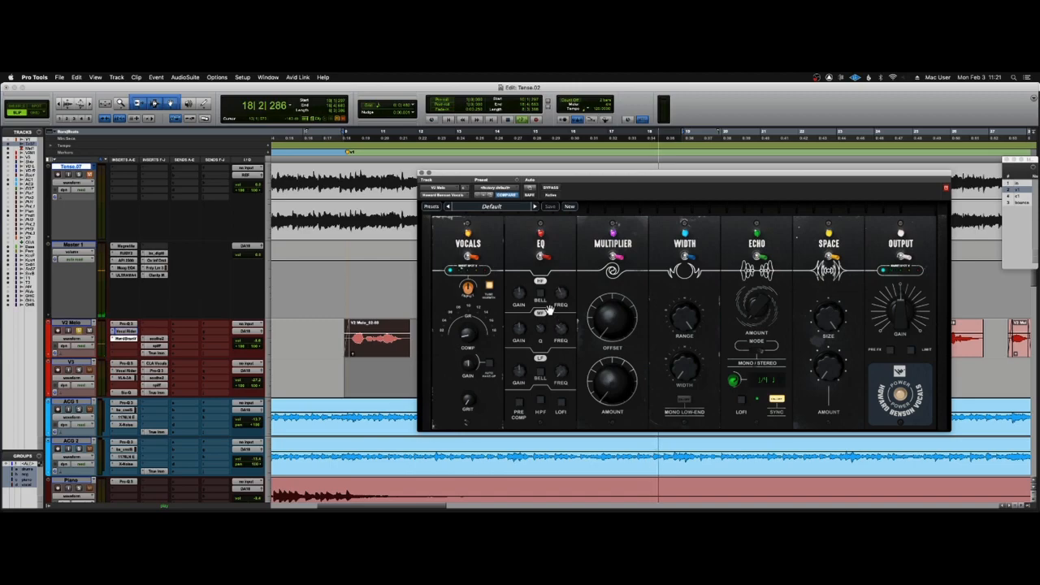
Adjust the plug-in's output gain and the gain of the high-frequency EQ band during playback.
mouse_move(555, 296)
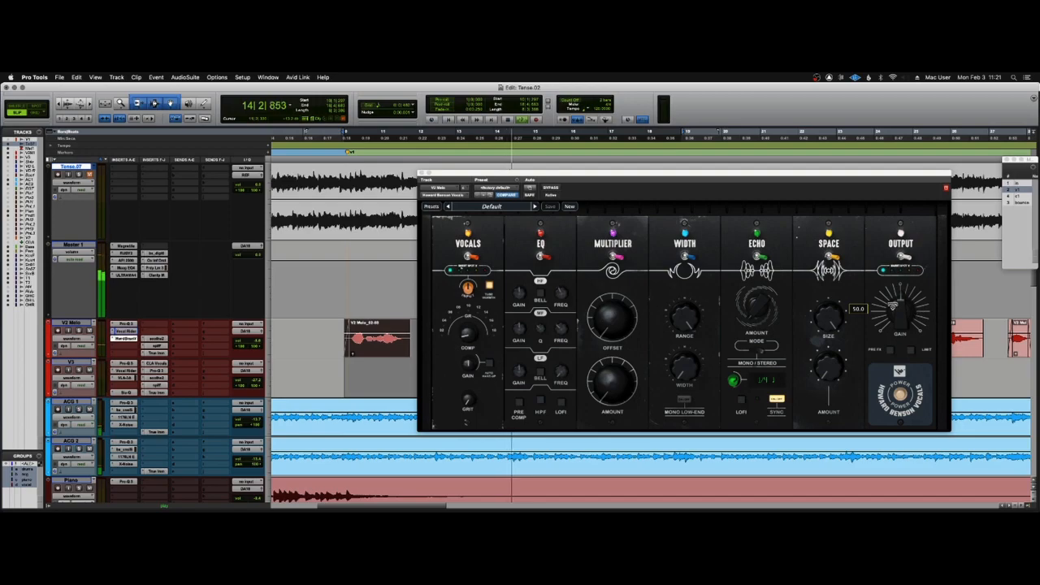
left_click_drag(900, 317, 899, 311)
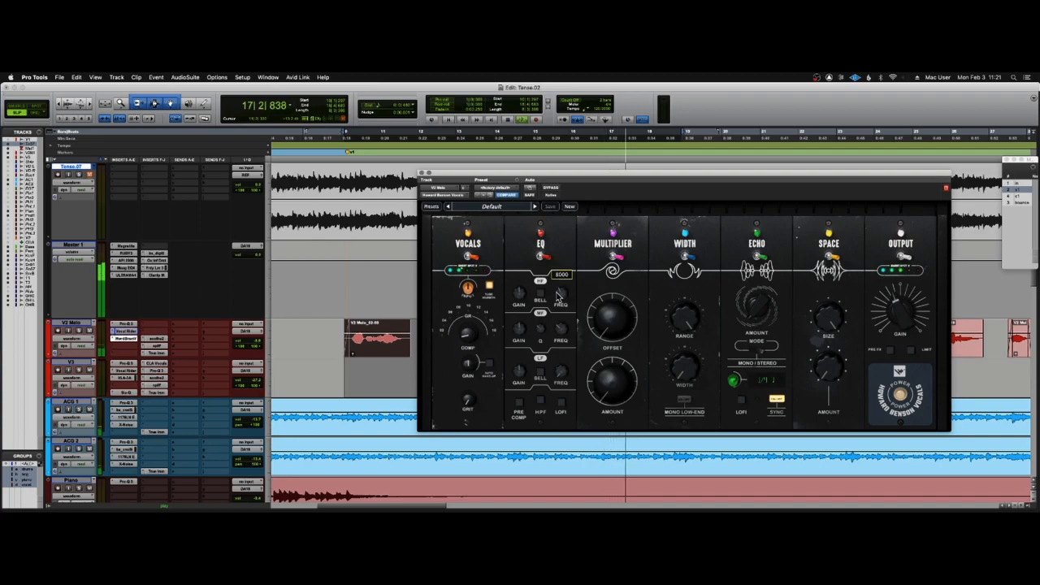
left_click_drag(523, 293, 521, 284)
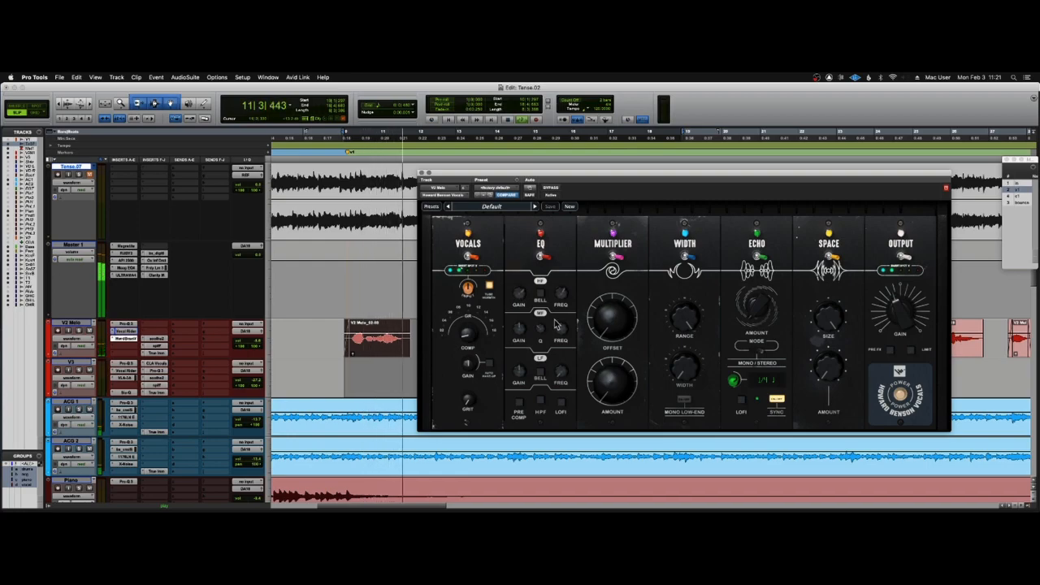
Enable the high-pass filter in the EQ section and briefly audition the EQ's LoFi mode.
left_click(540, 400)
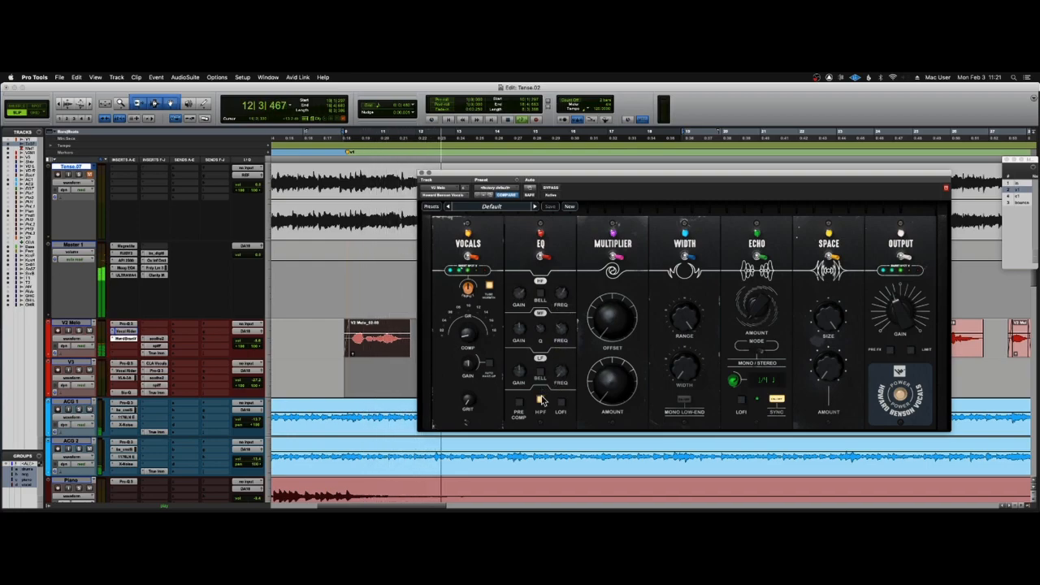
left_click(562, 402)
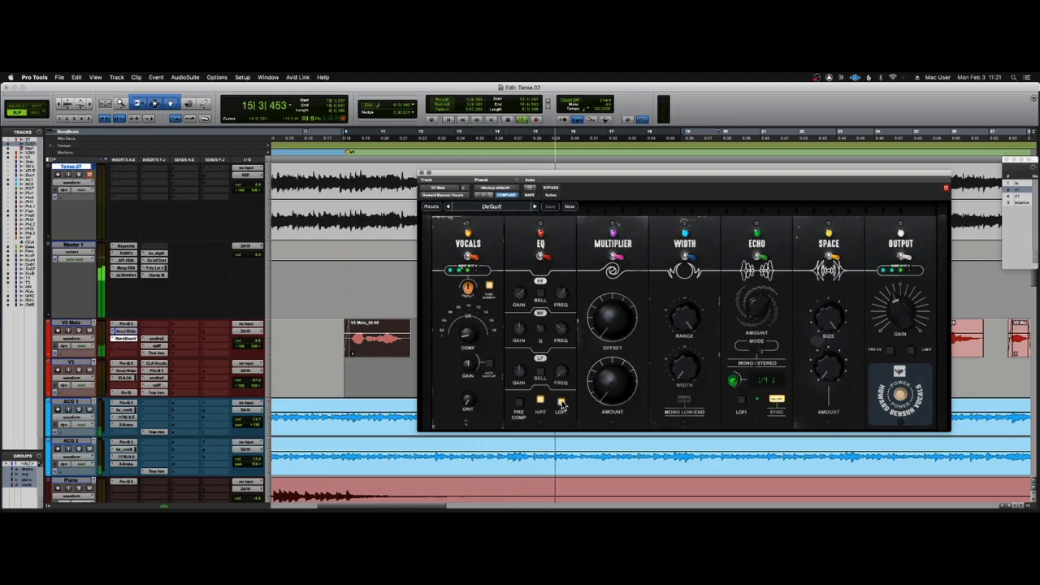
left_click(562, 404)
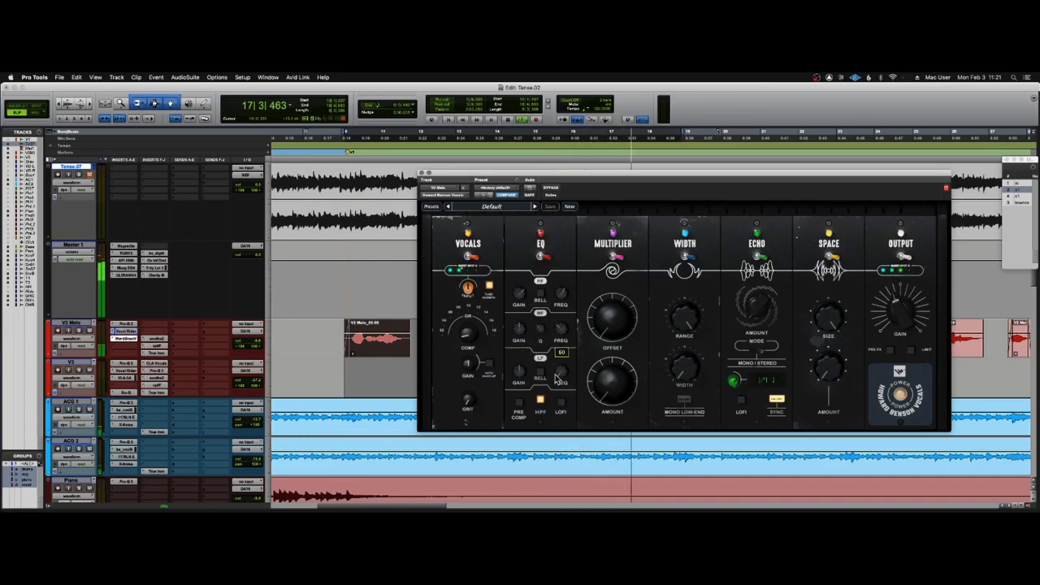
Adjust the low- and mid-frequency EQ bands' frequency and gain, and switch the high-frequency band to Bell.
left_click_drag(558, 374, 518, 370)
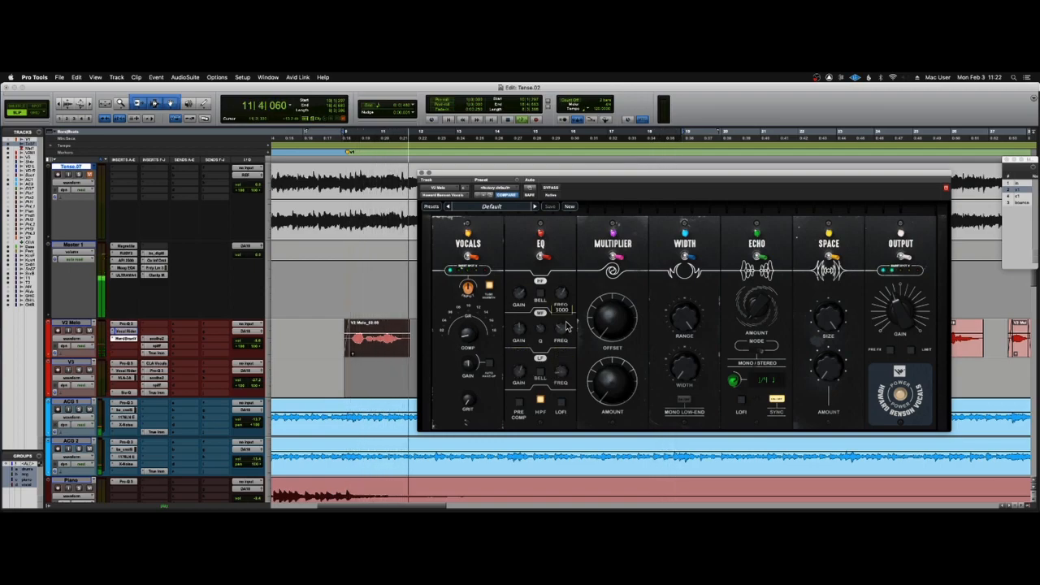
left_click_drag(563, 328, 562, 368)
left_click_drag(519, 332, 519, 339)
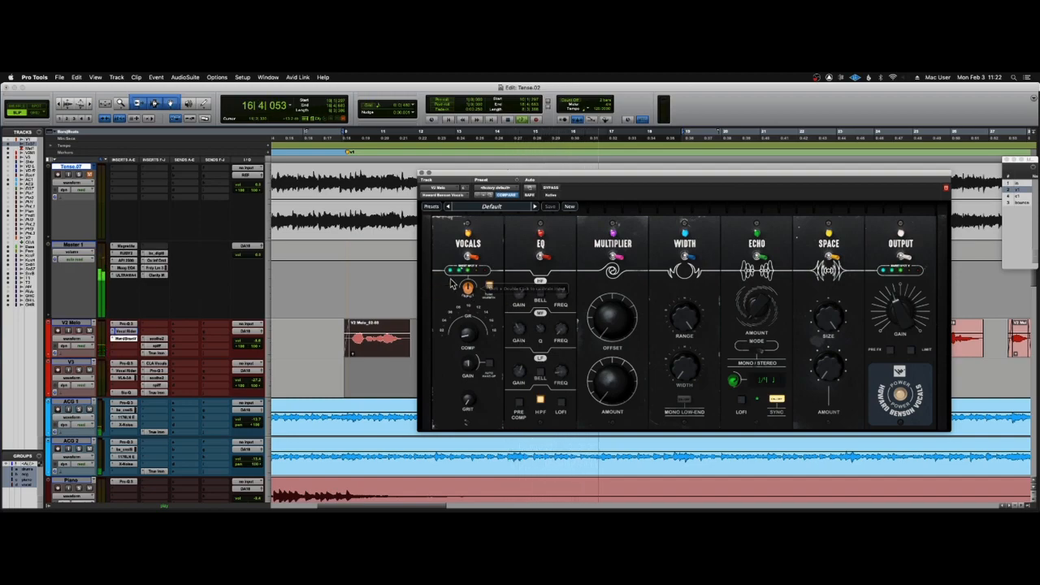
mouse_move(521, 295)
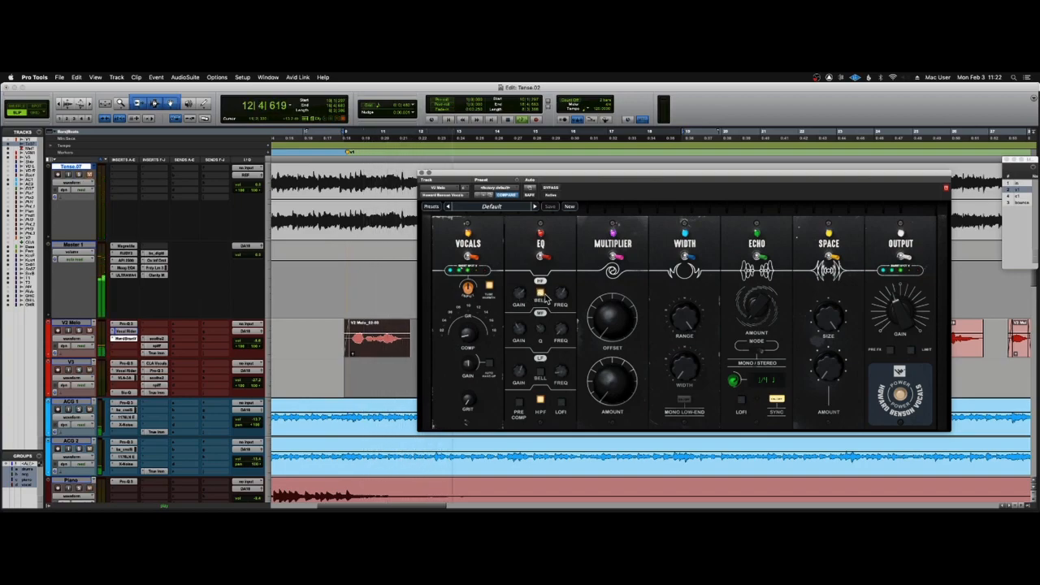
mouse_move(559, 294)
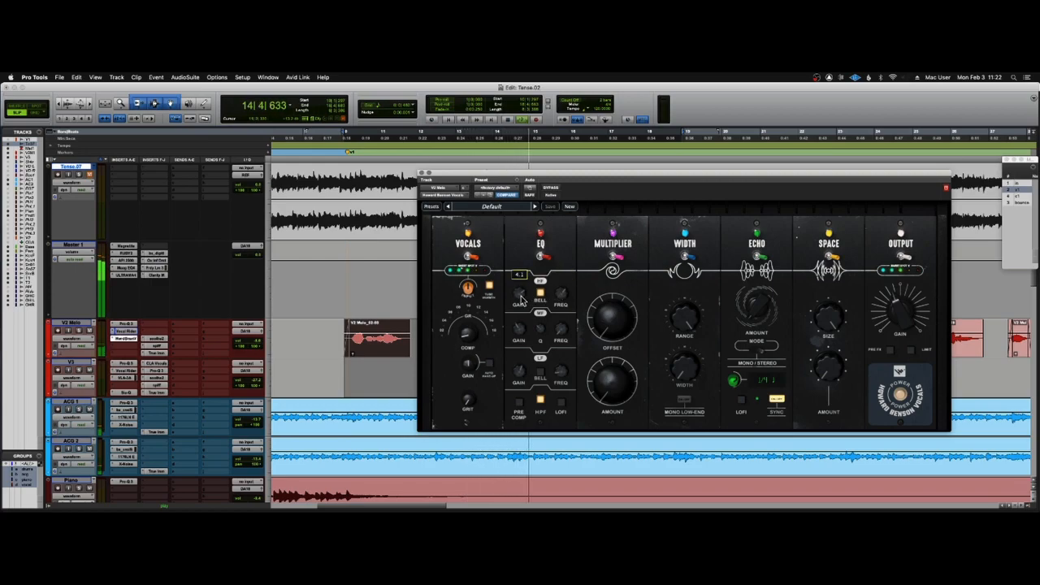
Compare the vocal with the plug-in bypassed and active, and lower the output gain to about 42.
left_click(550, 189)
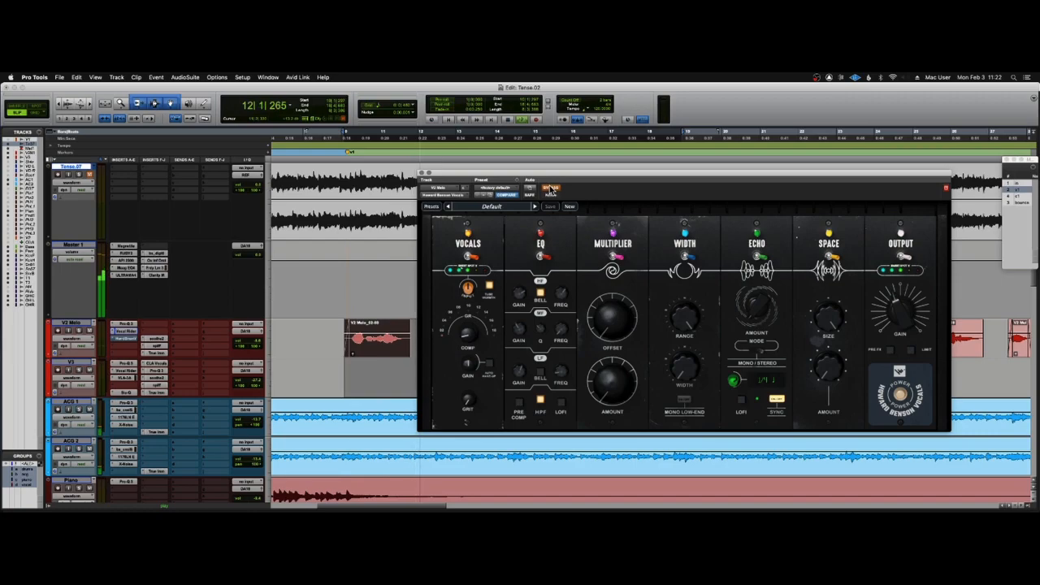
left_click(551, 190)
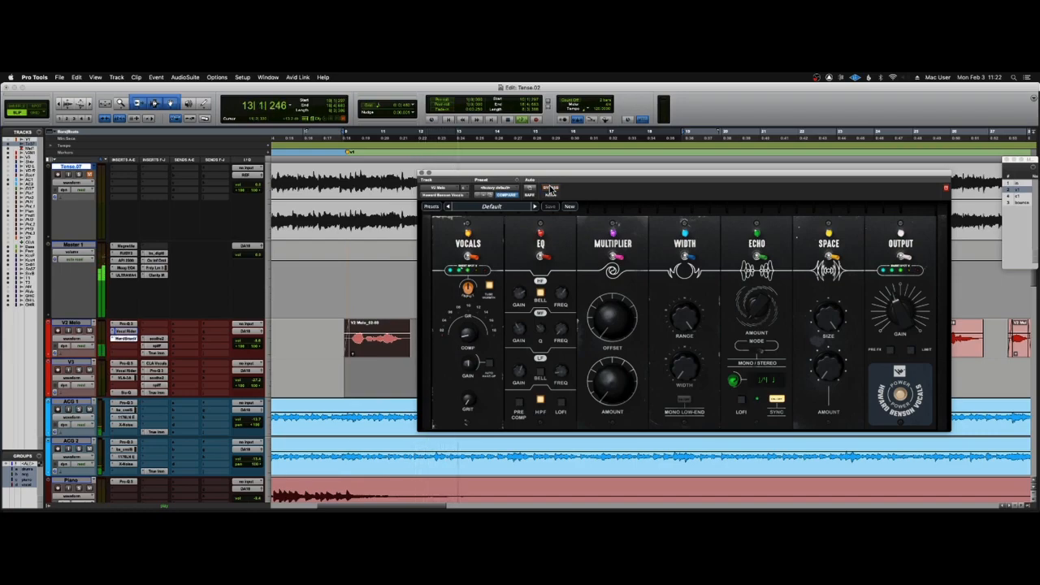
mouse_move(897, 305)
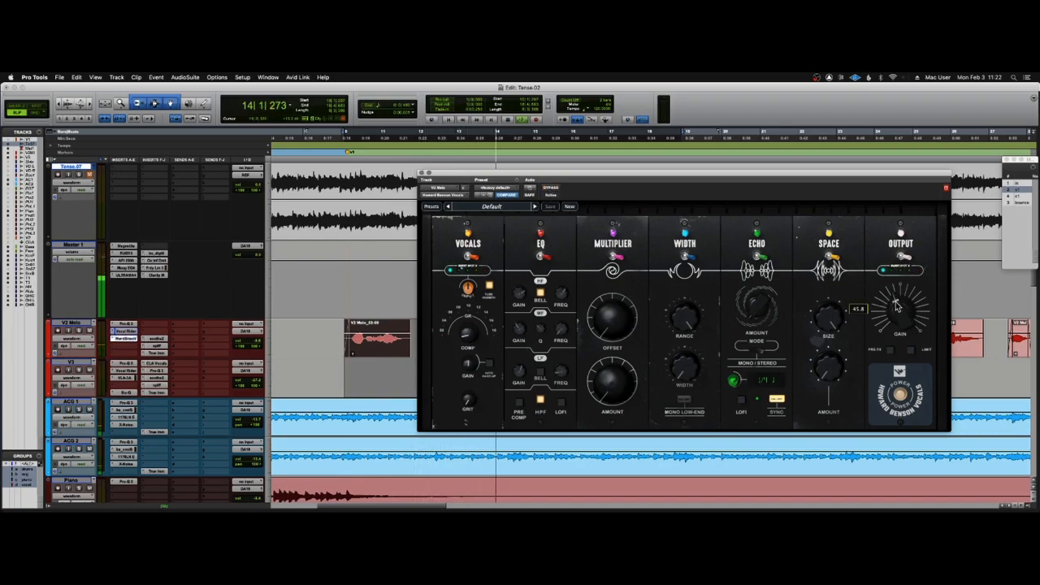
left_click_drag(897, 306, 897, 307)
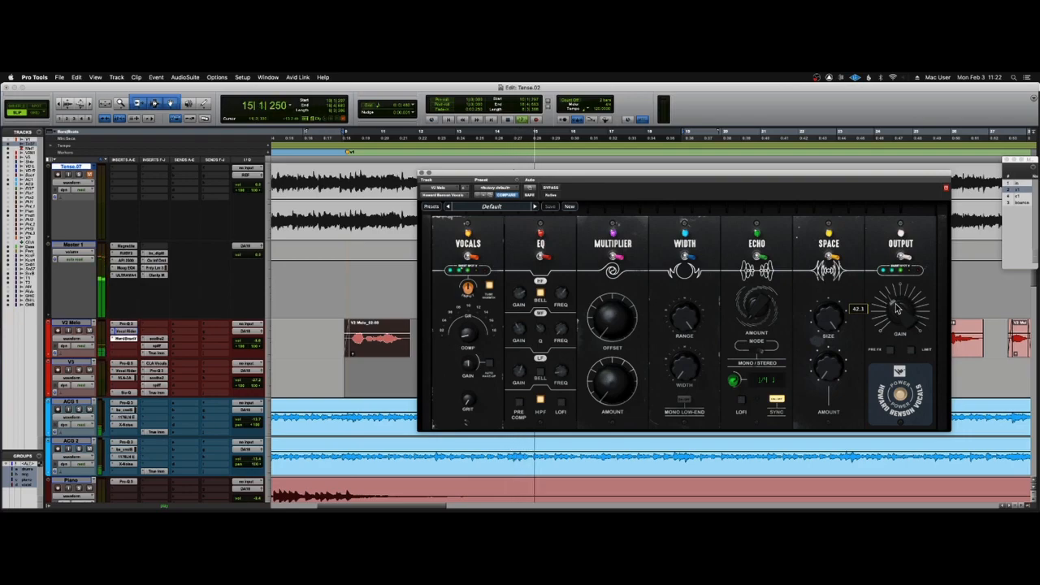
Bring up the Space effect with Size tried at 100, and settle Size at about 45 and Amount at 37.2.
mouse_move(666, 325)
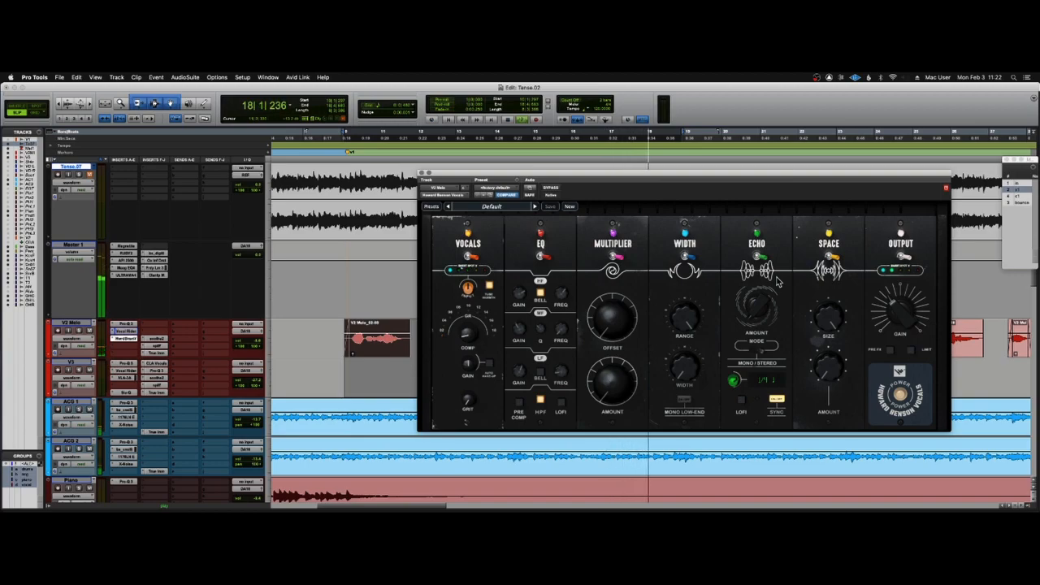
mouse_move(830, 366)
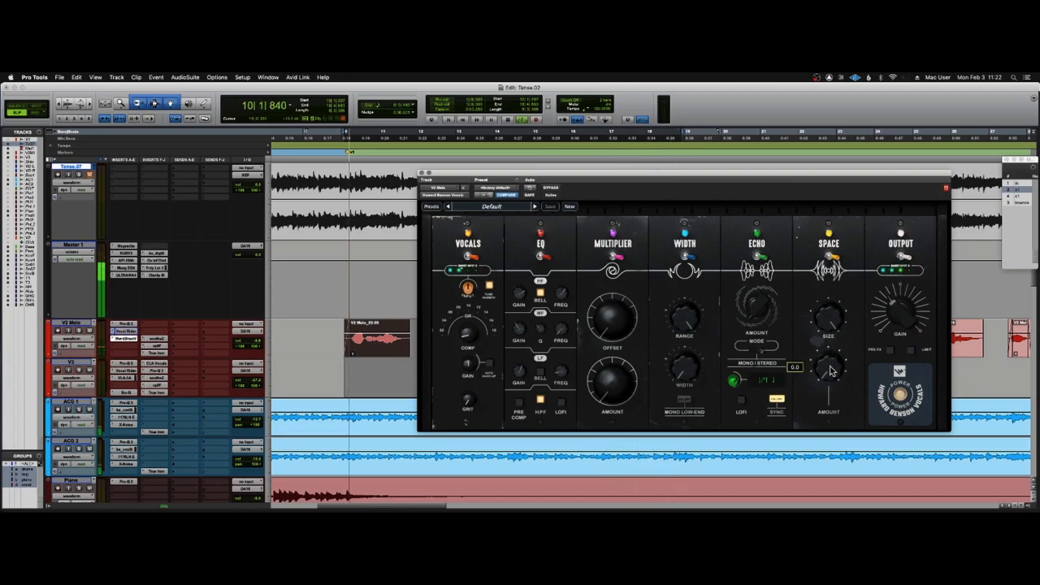
left_click_drag(831, 366, 828, 291)
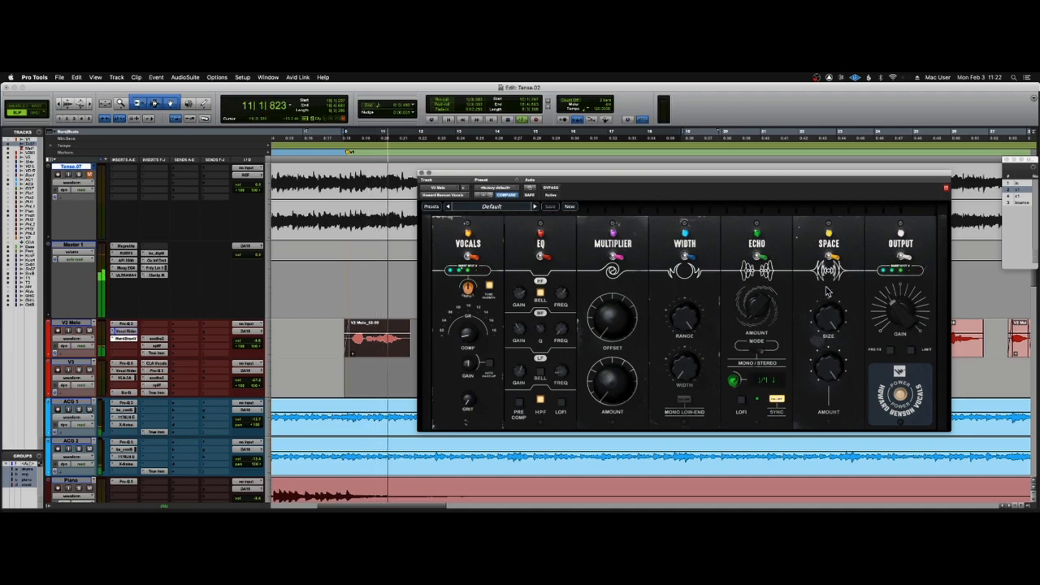
mouse_move(819, 329)
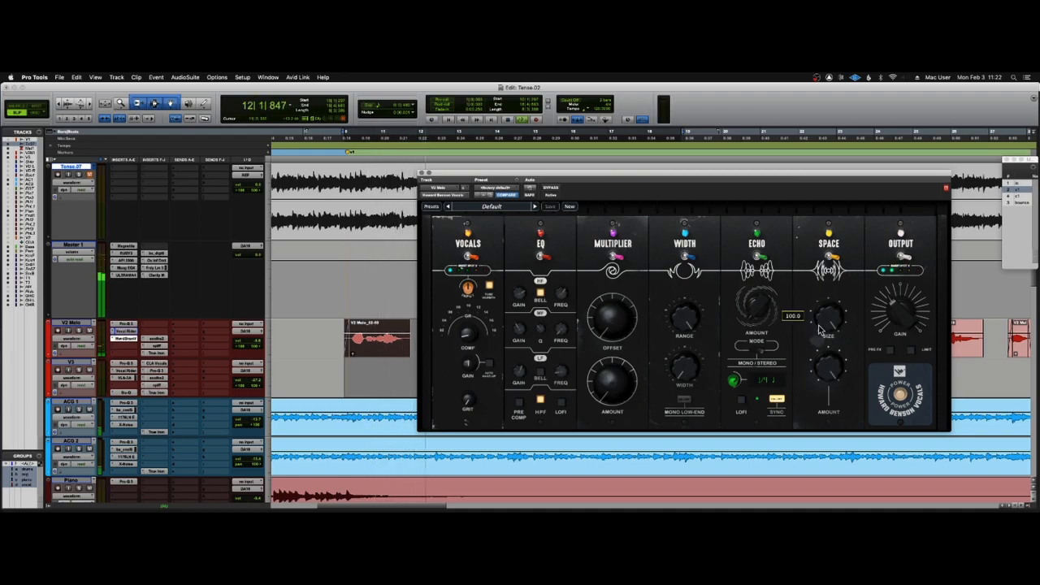
mouse_move(841, 364)
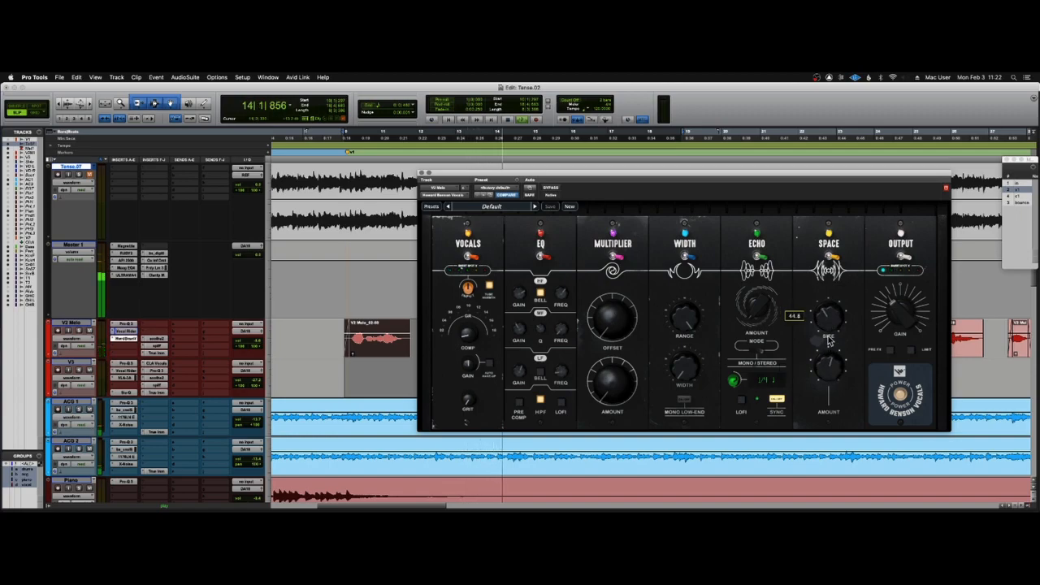
left_click_drag(836, 371, 835, 374)
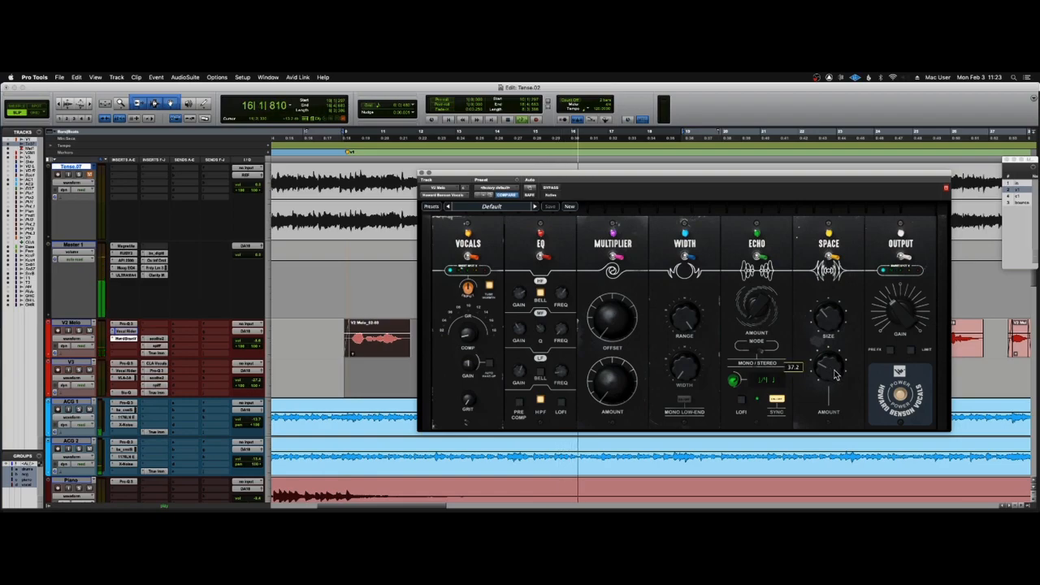
mouse_move(833, 319)
left_click_drag(833, 319, 834, 322)
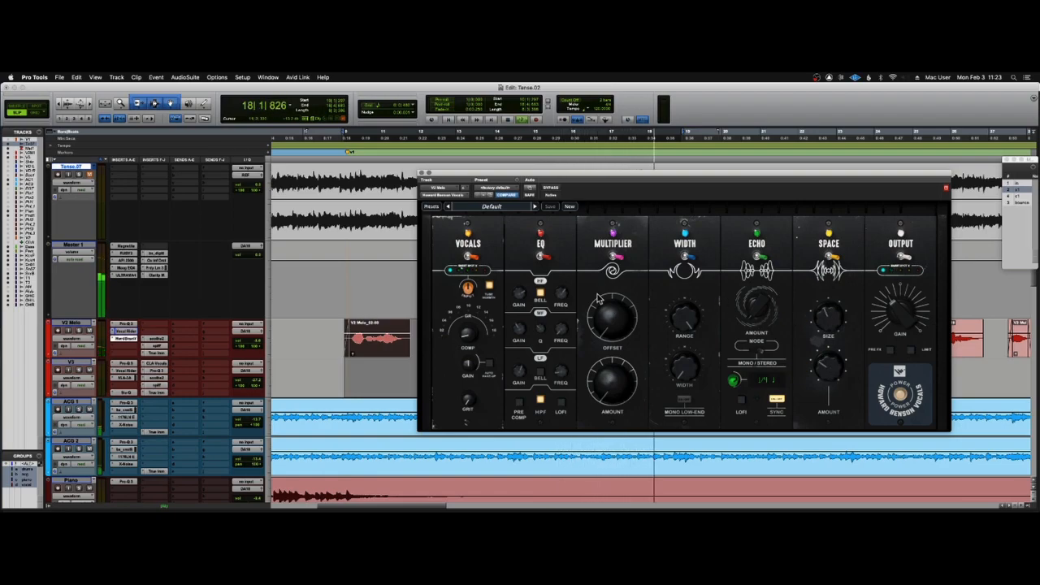
Solo V2 Melo, toggle the Space section, and audition its Size at 100 before setting it to about 46.
left_click(79, 331)
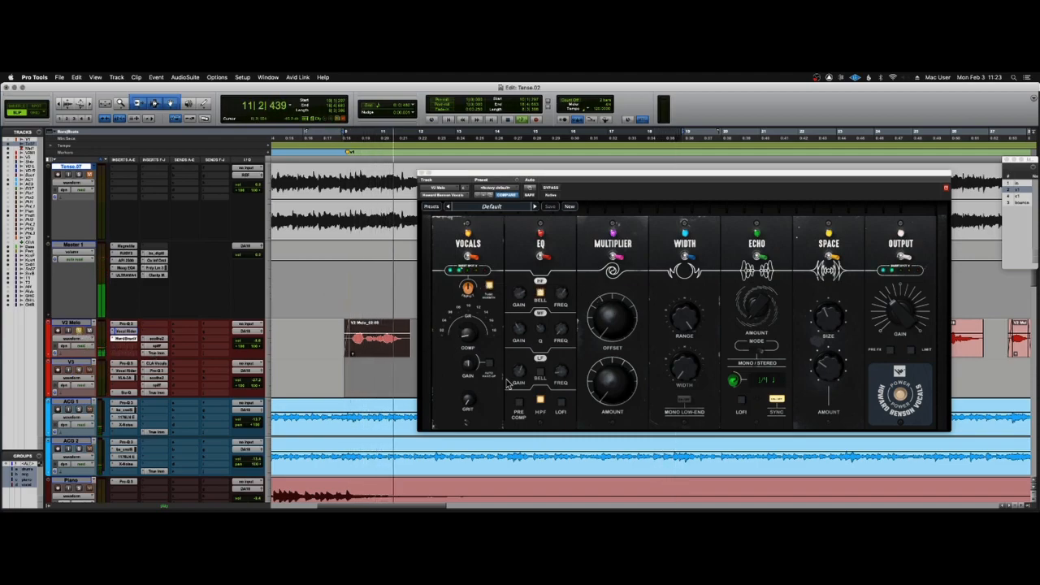
mouse_move(835, 368)
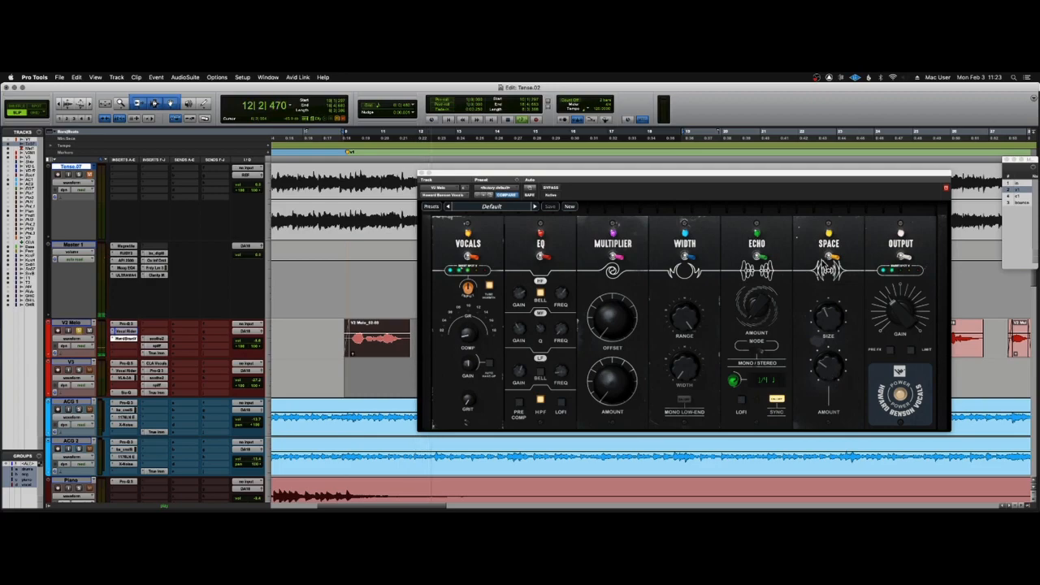
left_click(830, 257)
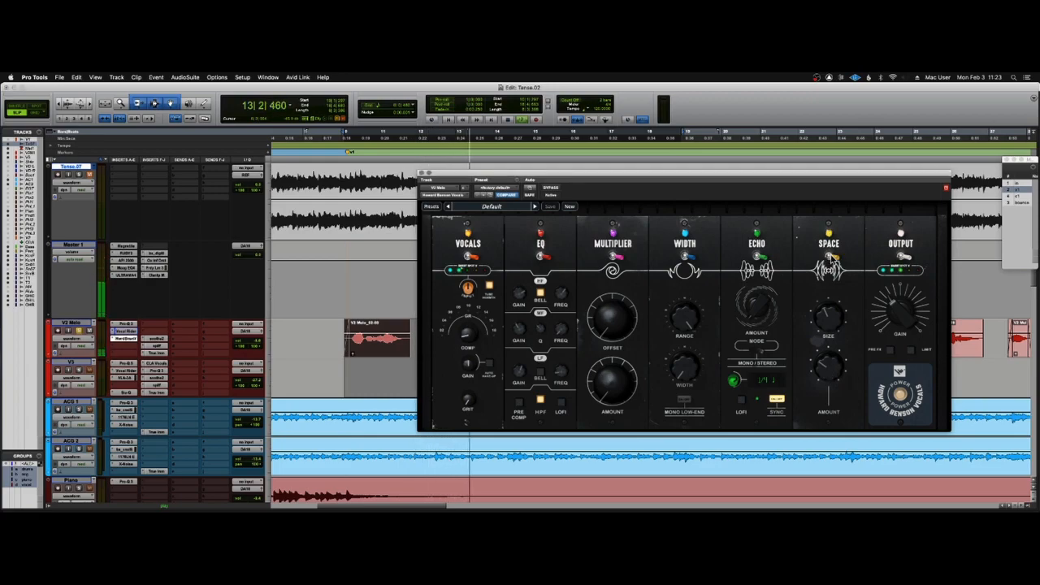
mouse_move(840, 319)
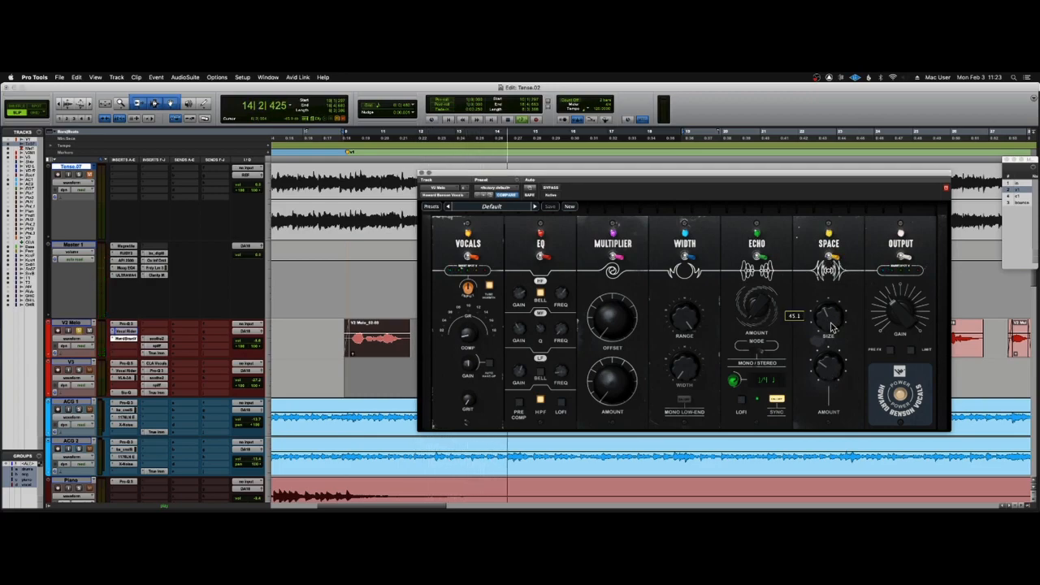
mouse_move(831, 361)
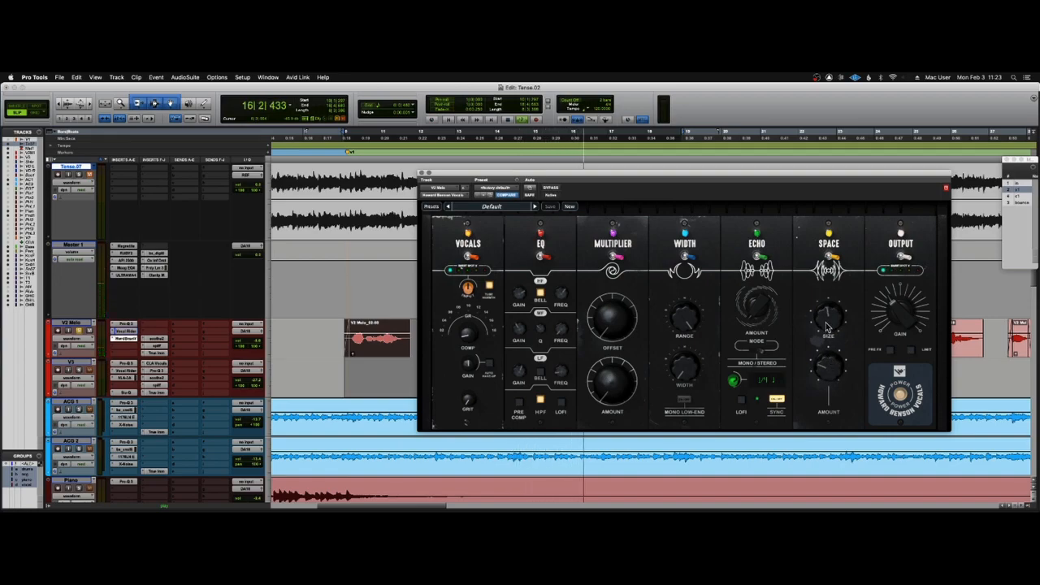
left_click_drag(828, 333, 829, 289)
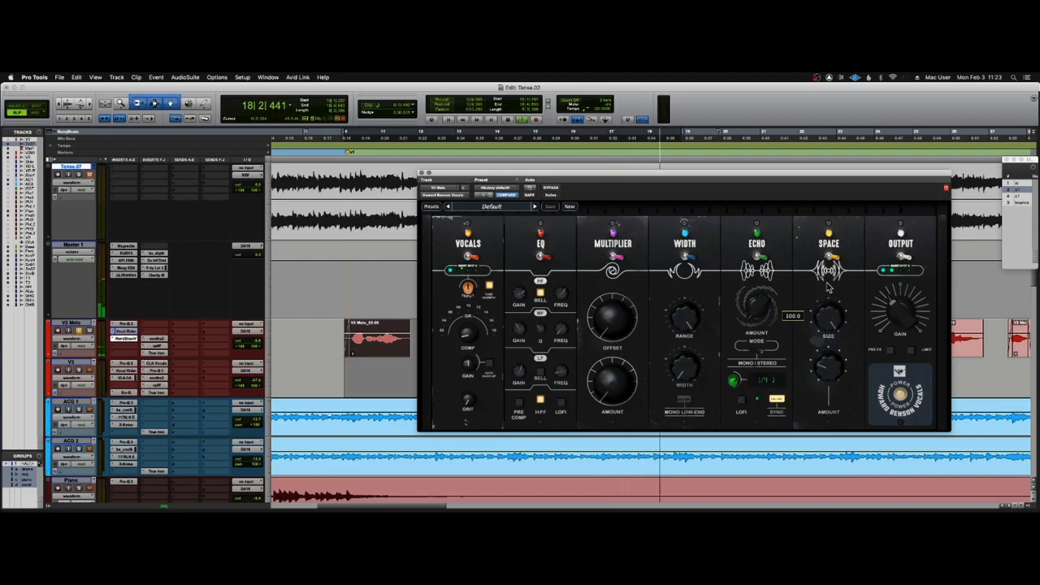
left_click_drag(829, 286, 825, 334)
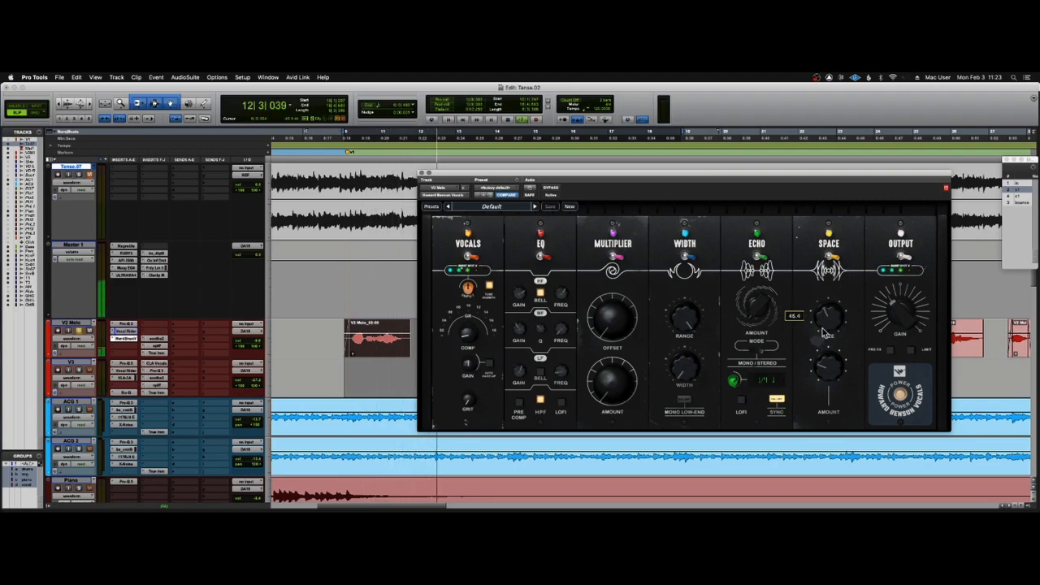
Shape the Echo effect by adjusting its Amount, turning on LoFi and setting the synced delay time to 1/8.
mouse_move(829, 358)
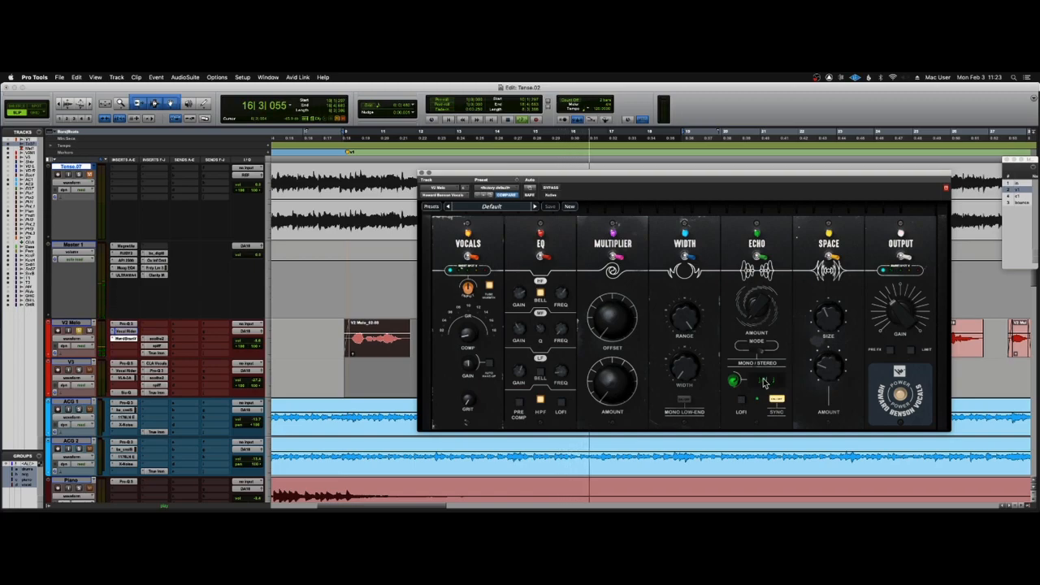
left_click_drag(755, 332, 758, 310)
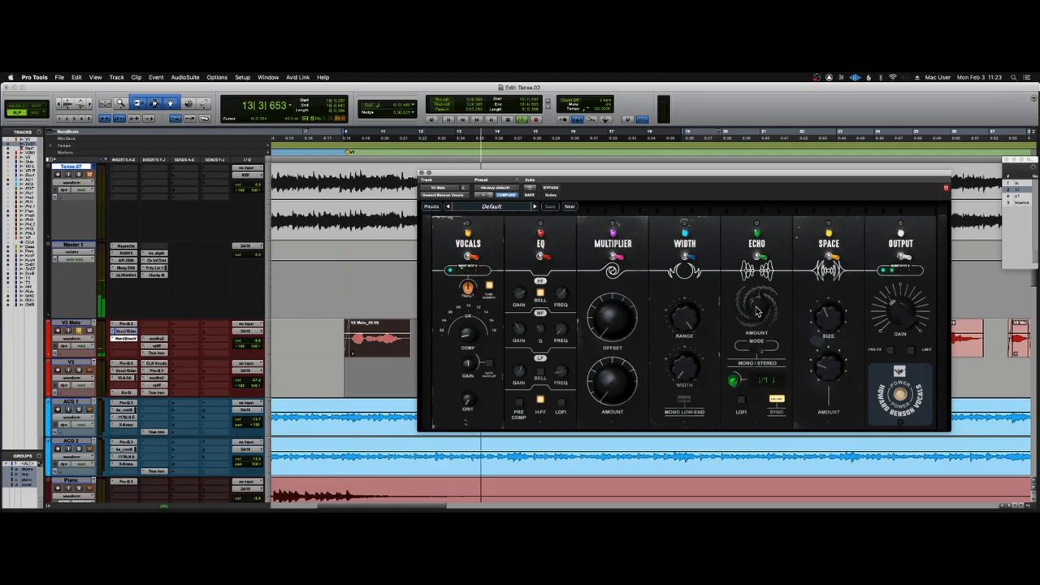
left_click(742, 400)
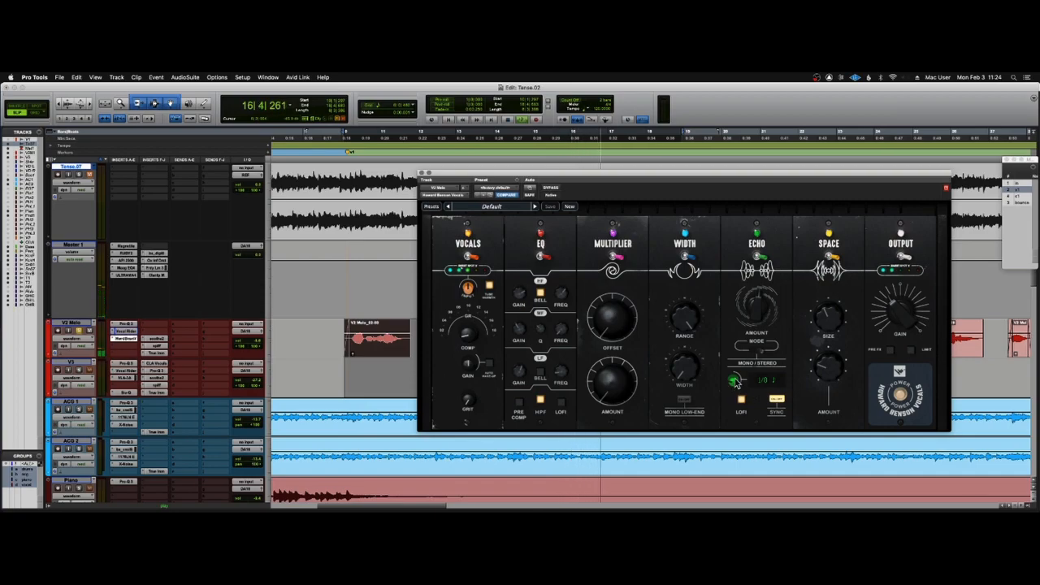
right_click(735, 382)
left_click(733, 336)
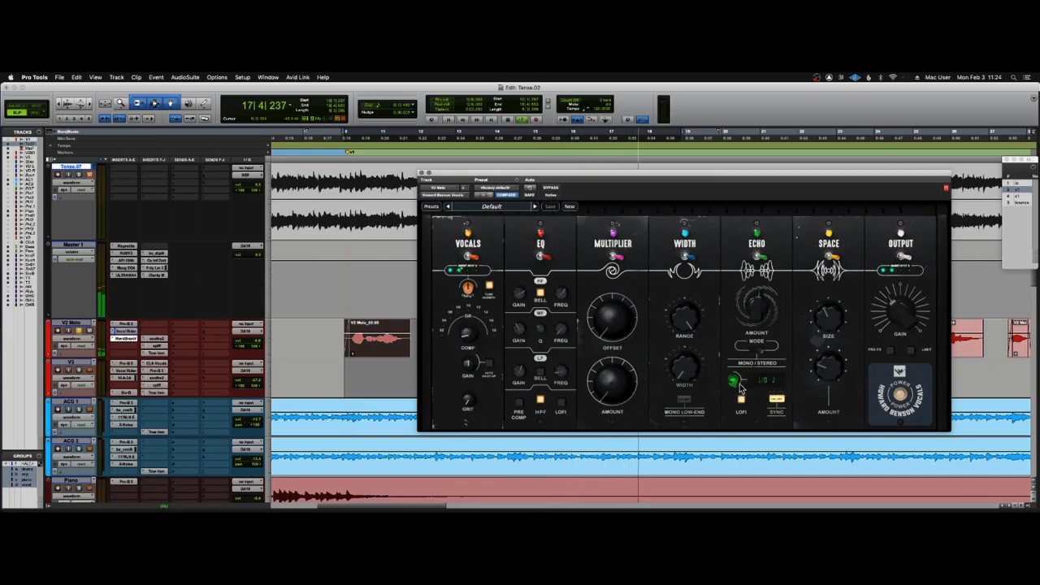
left_click_drag(733, 356, 735, 386)
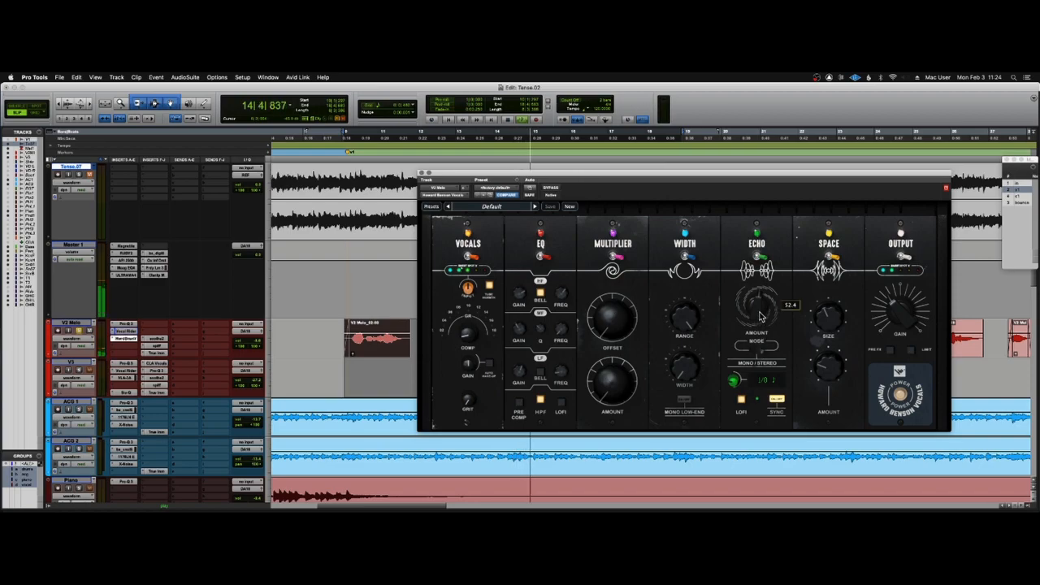
left_click_drag(761, 317, 761, 326)
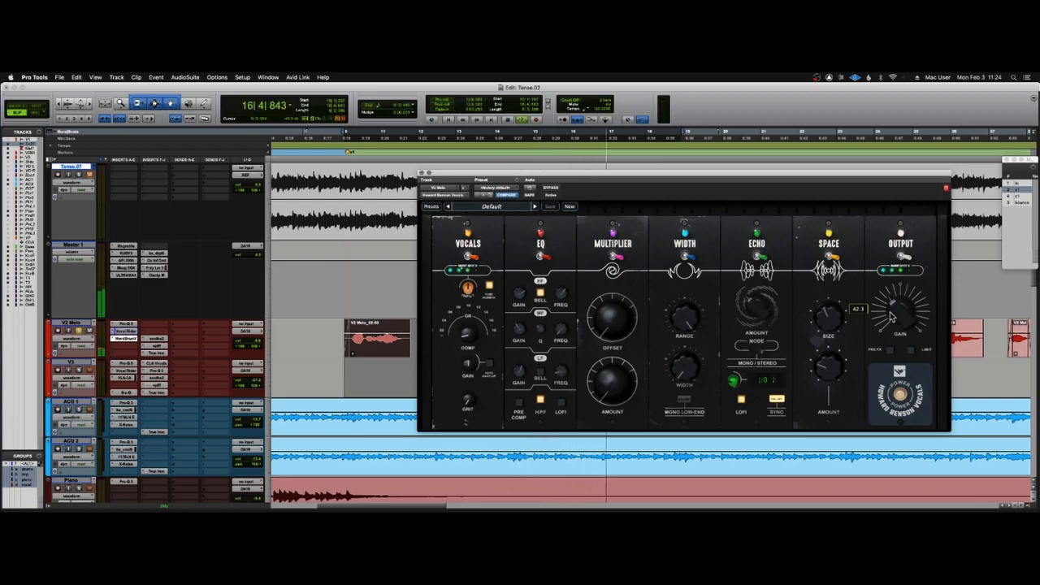
Compare the soloed vocal with the plug-in bypassed and active.
left_click(555, 191)
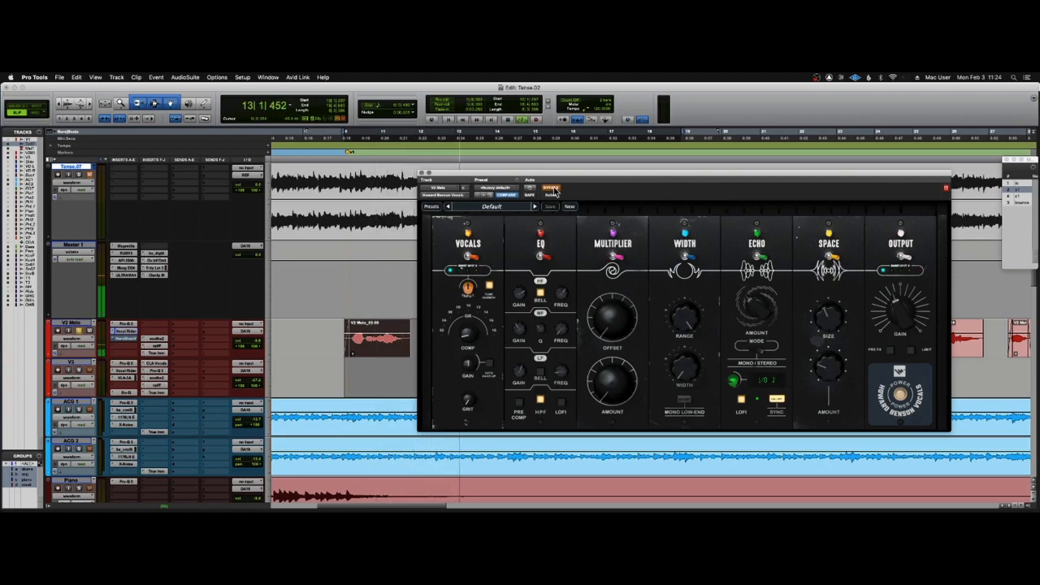
left_click(555, 189)
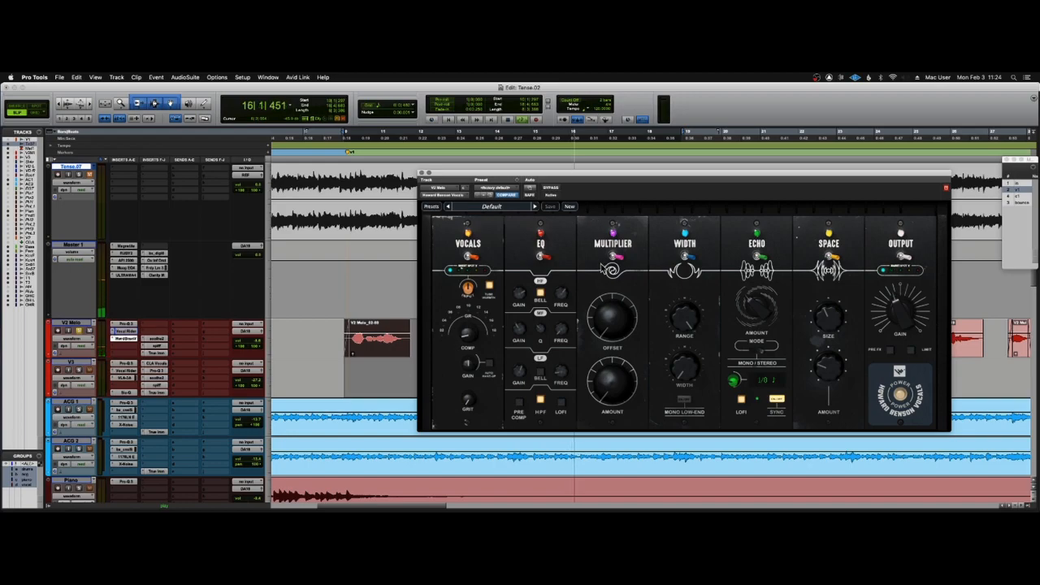
mouse_move(690, 346)
mouse_move(690, 368)
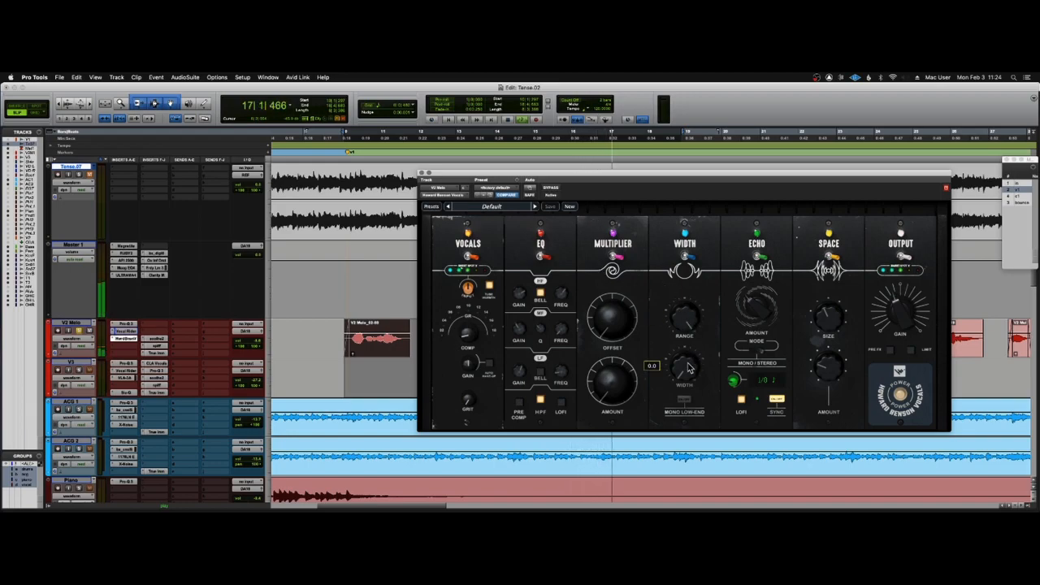
Audition higher Multiplier Amount settings, adjust the Multiplier Offset, and settle the Amount at 30.
mouse_move(616, 334)
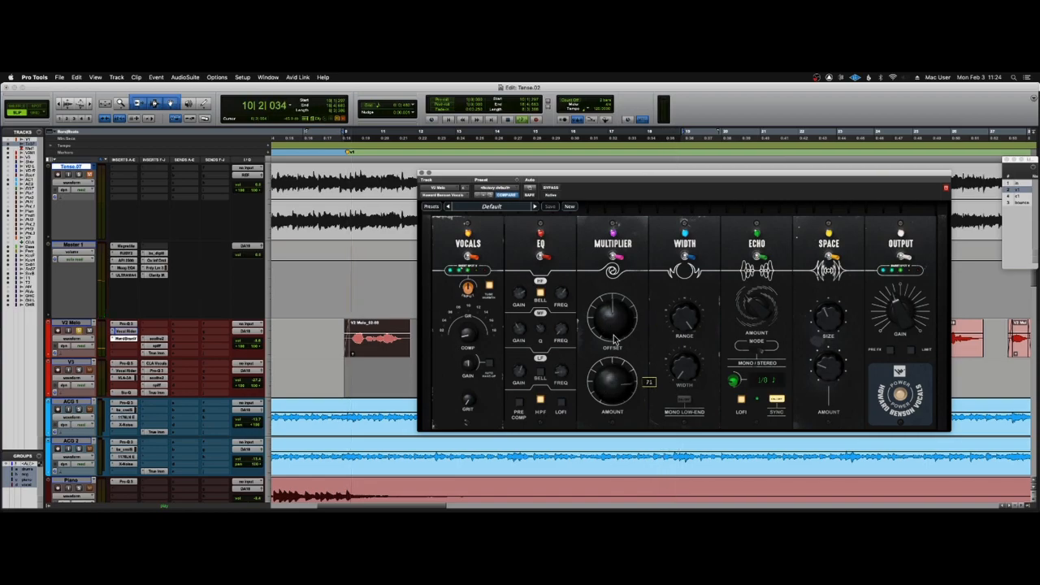
left_click_drag(615, 333, 613, 323)
left_click_drag(614, 376, 616, 399)
left_click_drag(614, 345, 616, 318)
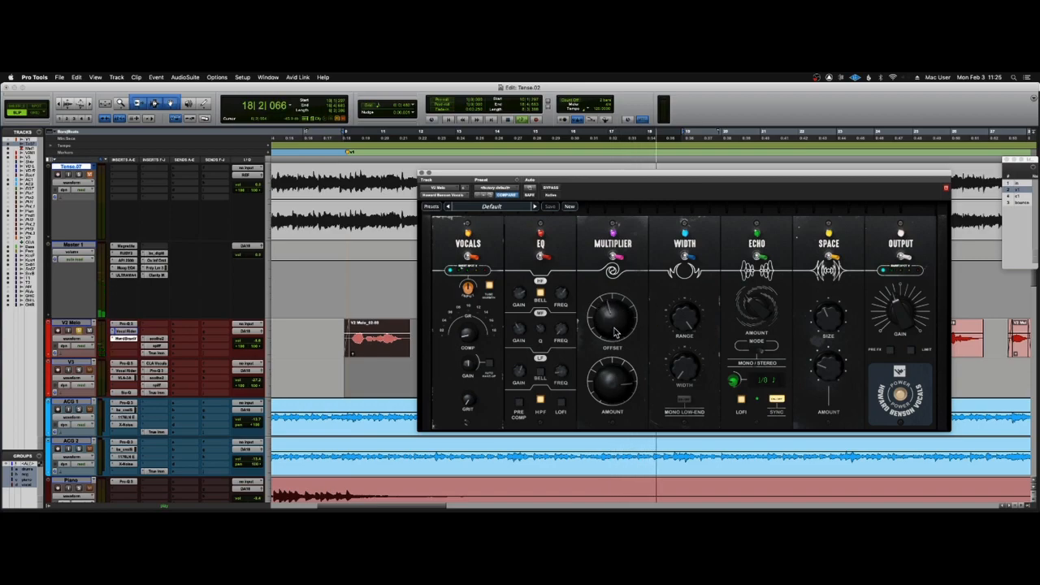
left_click_drag(615, 379, 615, 393)
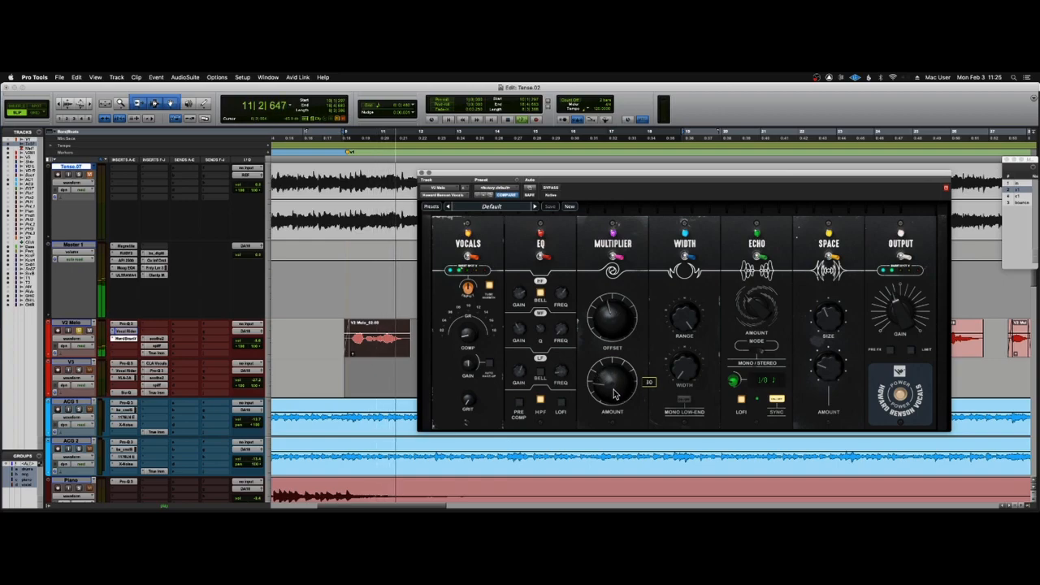
Audition Width at 100, lower the Width section's Range to about 31, and bring Width down to a low setting.
mouse_move(682, 357)
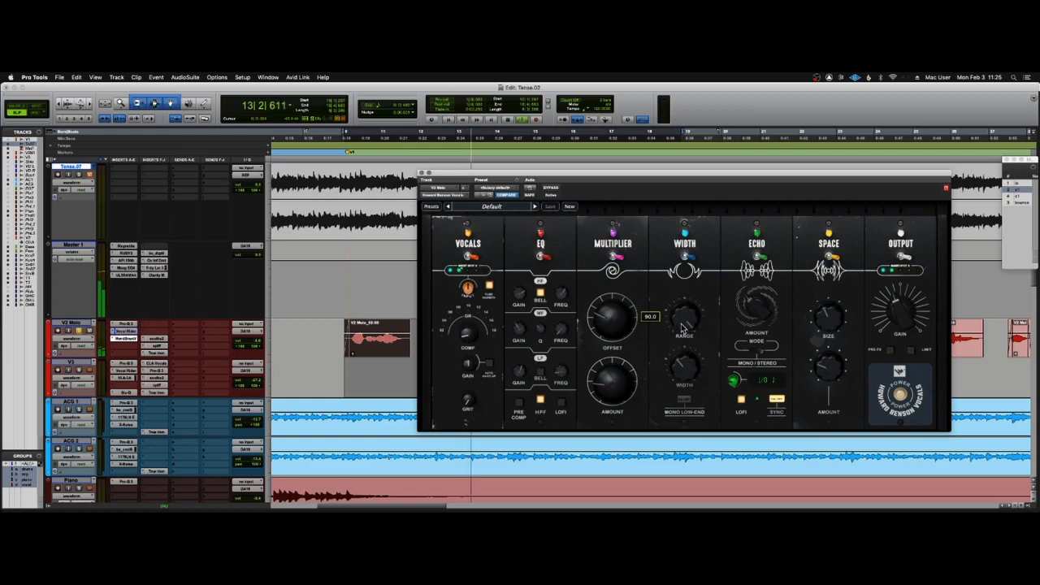
left_click_drag(682, 374, 685, 364)
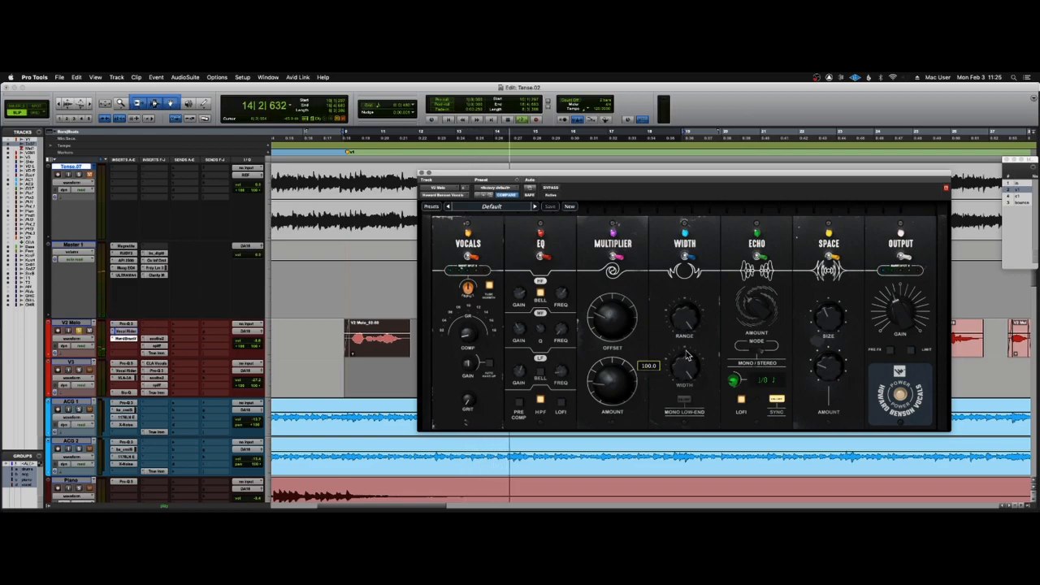
left_click_drag(687, 362, 686, 396)
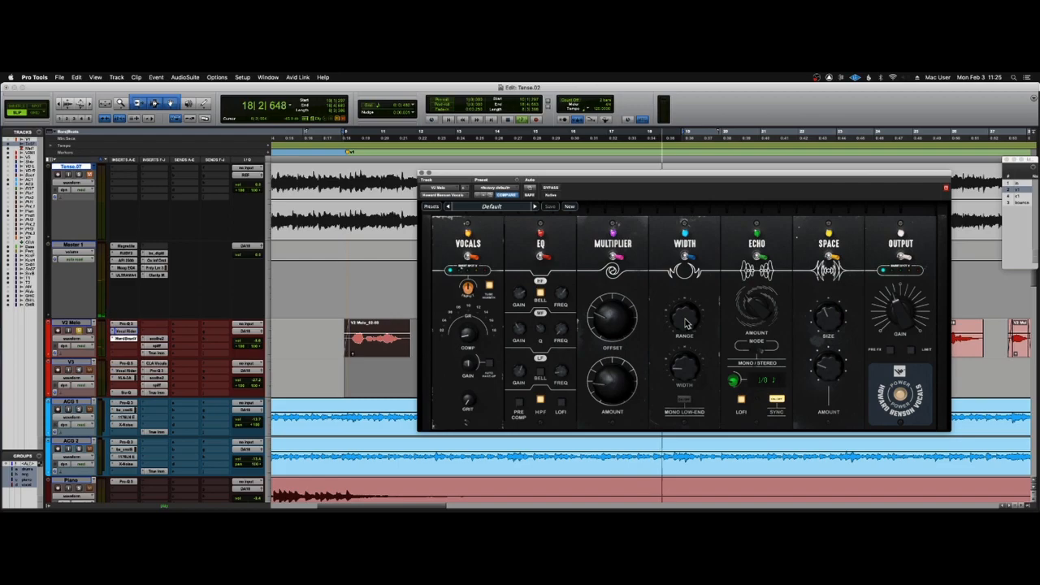
key("space")
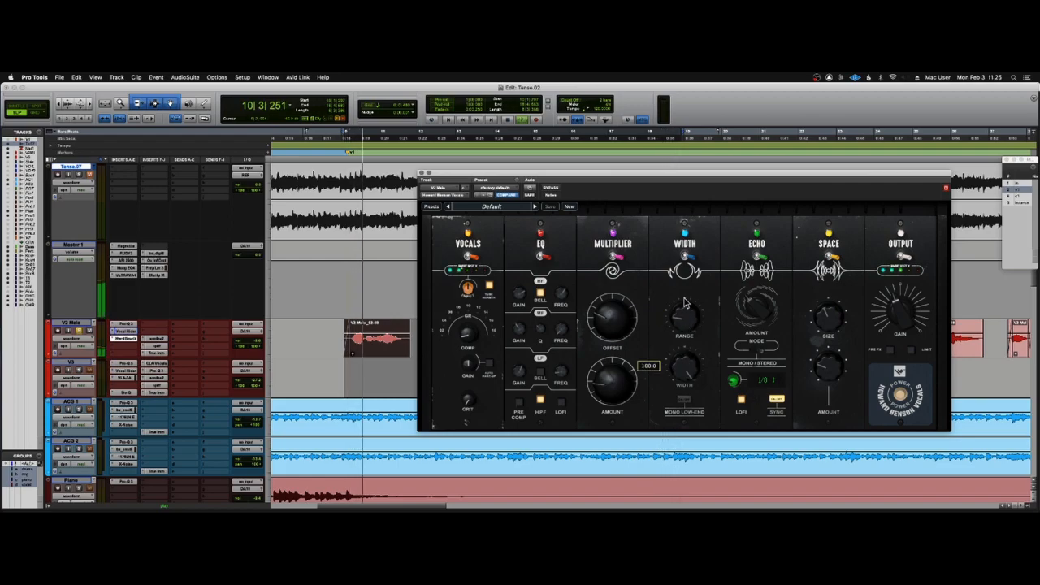
left_click_drag(685, 370, 685, 411)
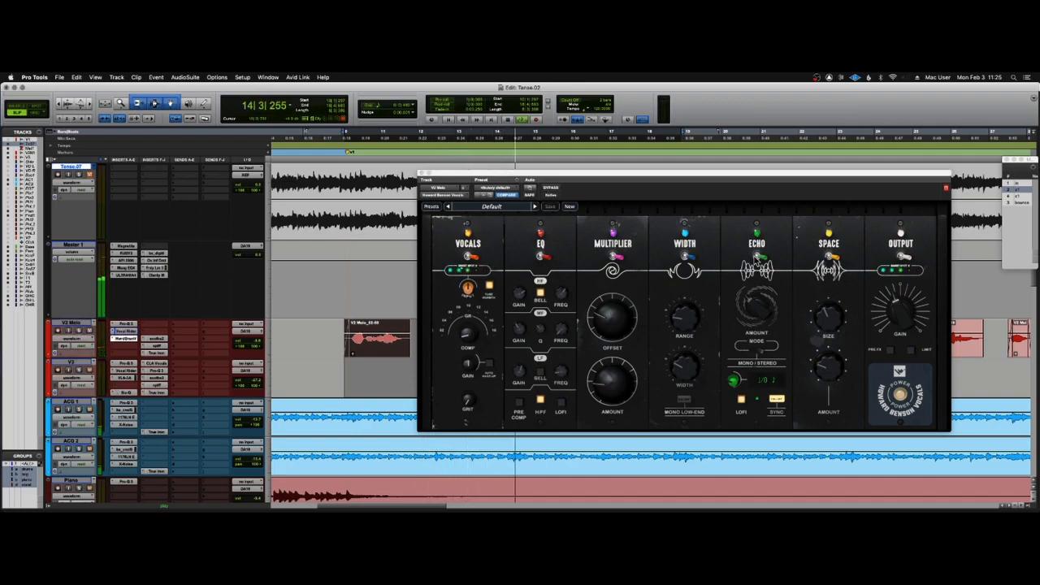
Fine-tune the vocal in the full mix by adjusting the Space Amount and setting the output gain to about 47.
mouse_move(761, 306)
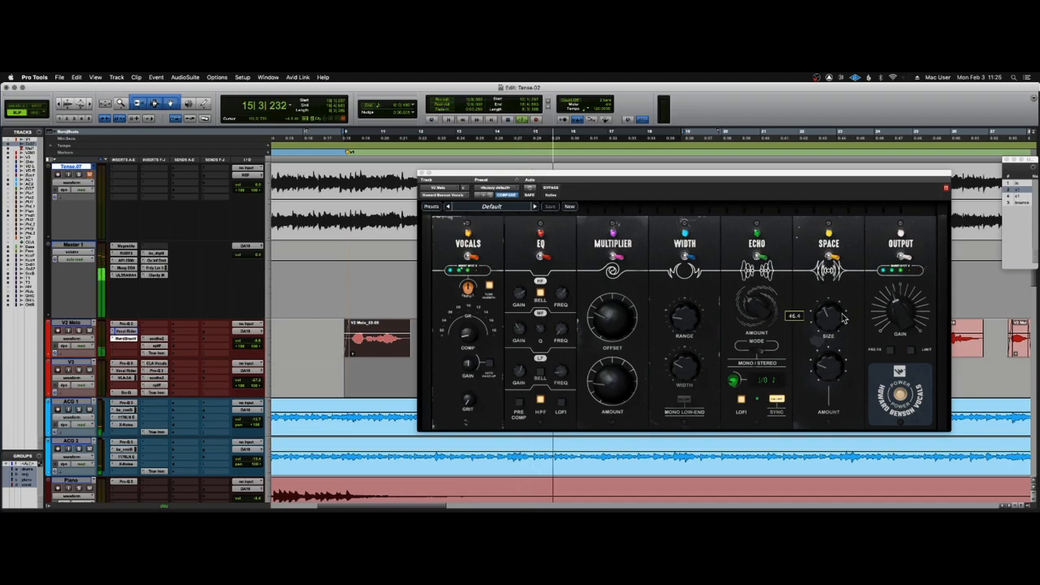
mouse_move(830, 317)
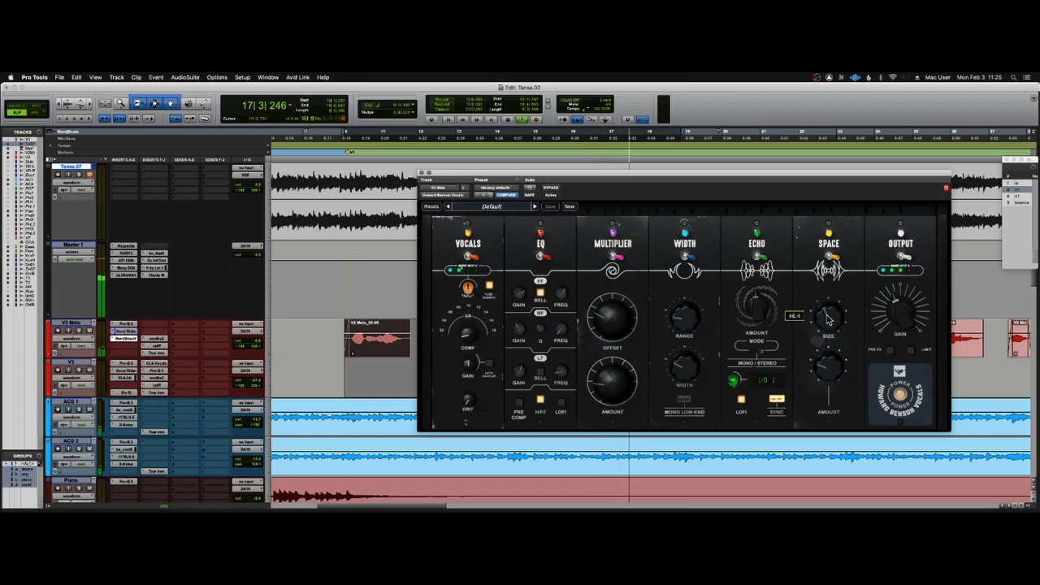
mouse_move(827, 387)
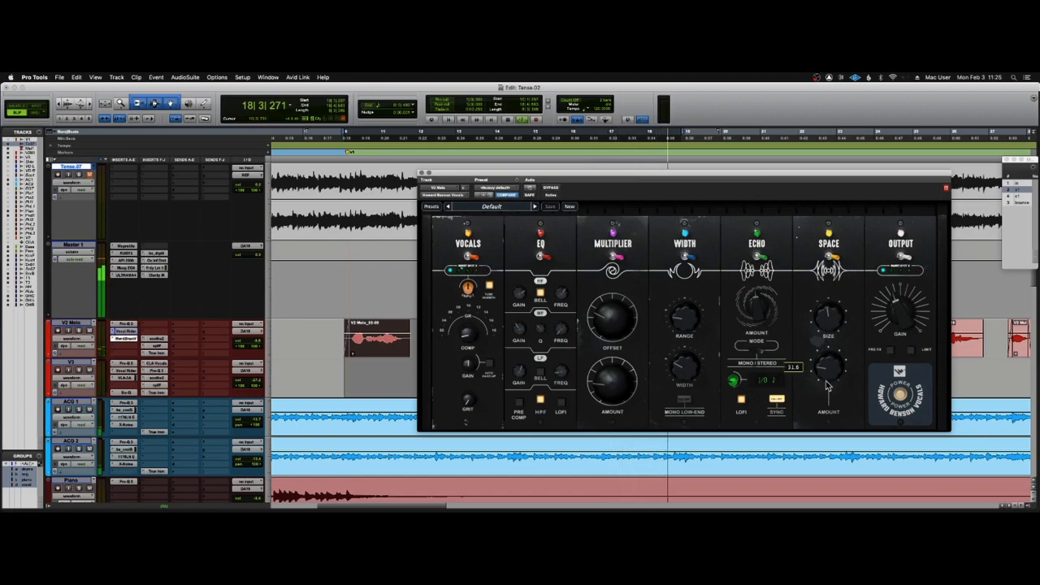
left_click_drag(826, 380, 828, 376)
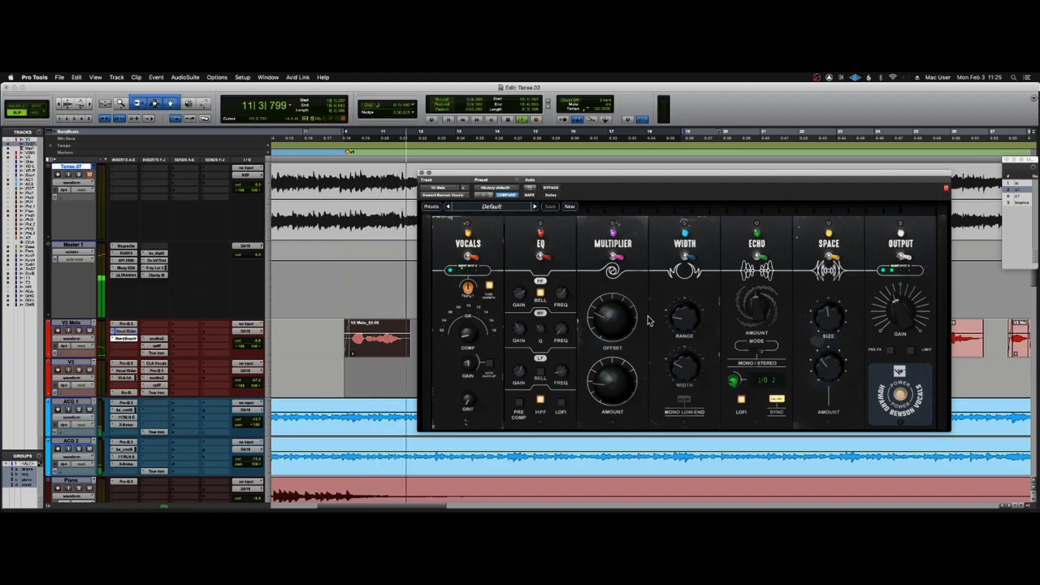
mouse_move(621, 372)
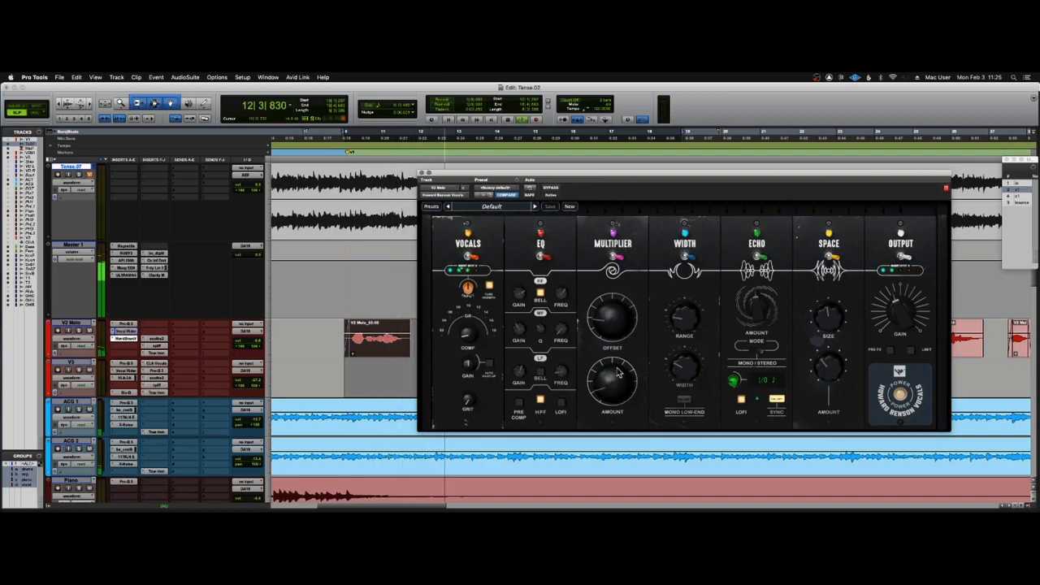
mouse_move(894, 310)
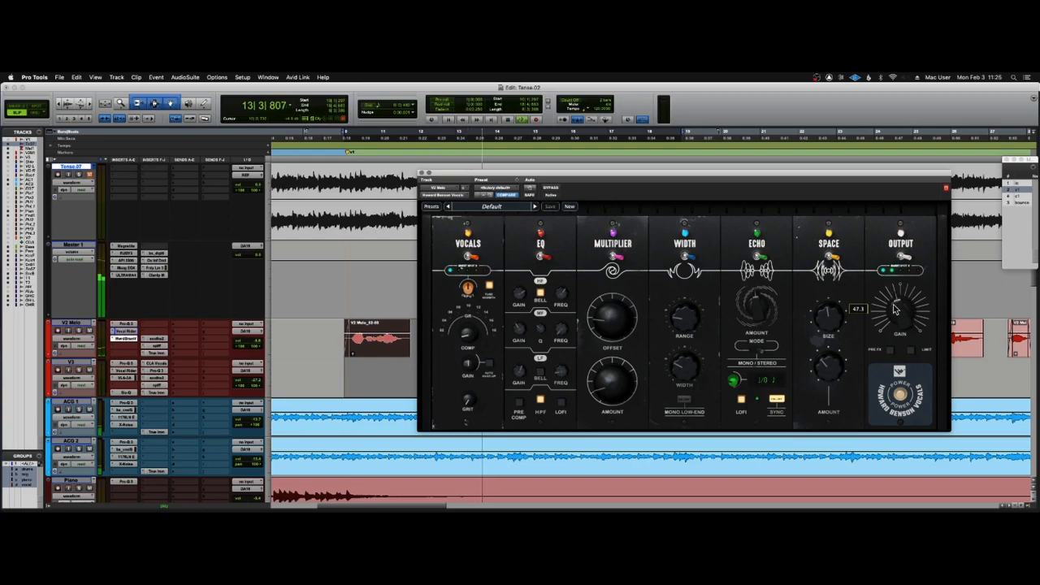
mouse_move(677, 328)
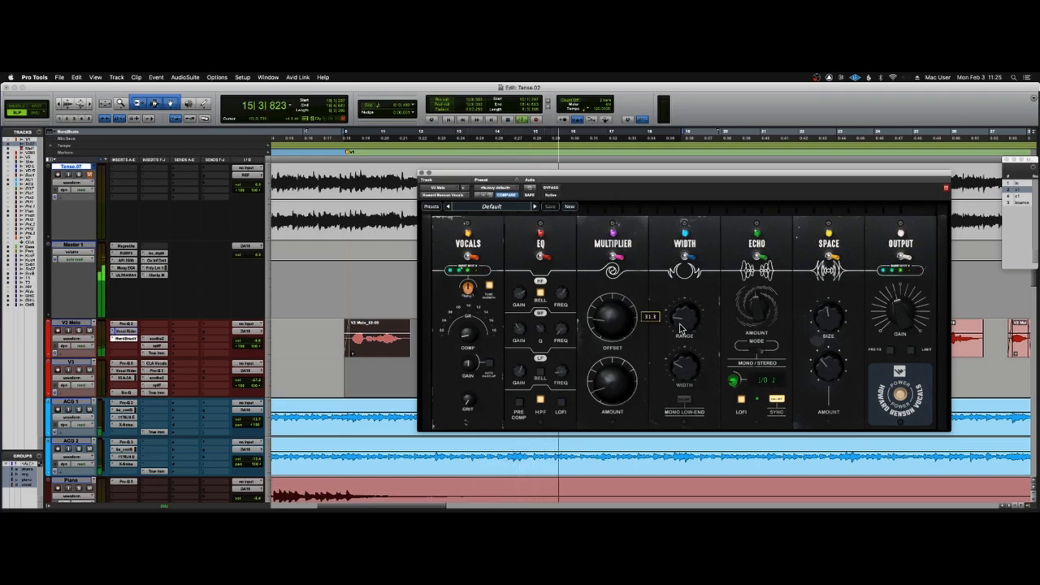
Save the plug-in settings as The Bell Hours - Klaus-2.tfx in the Howard Benson Vo folder.
left_click(515, 181)
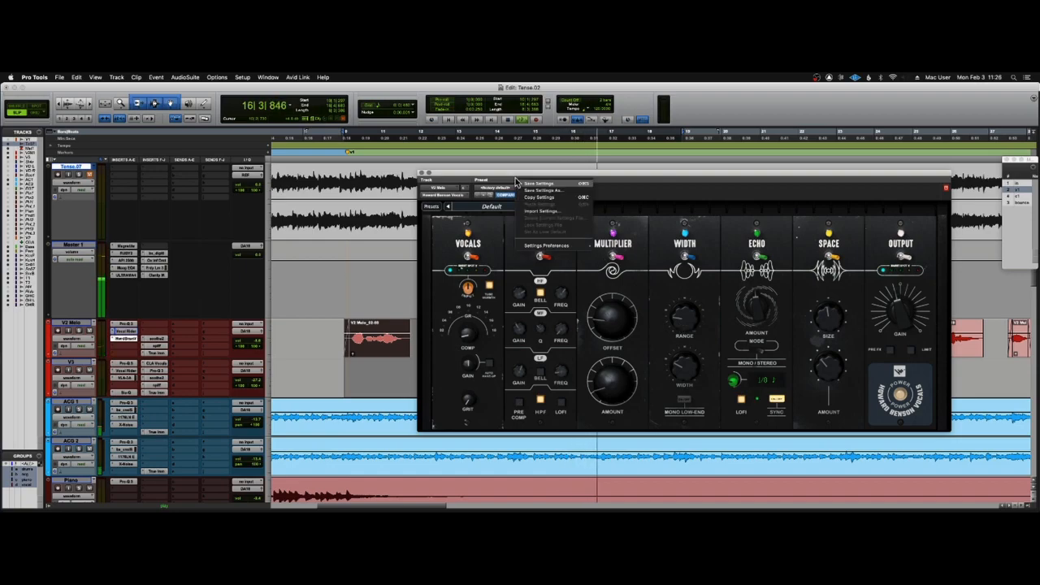
left_click(536, 186)
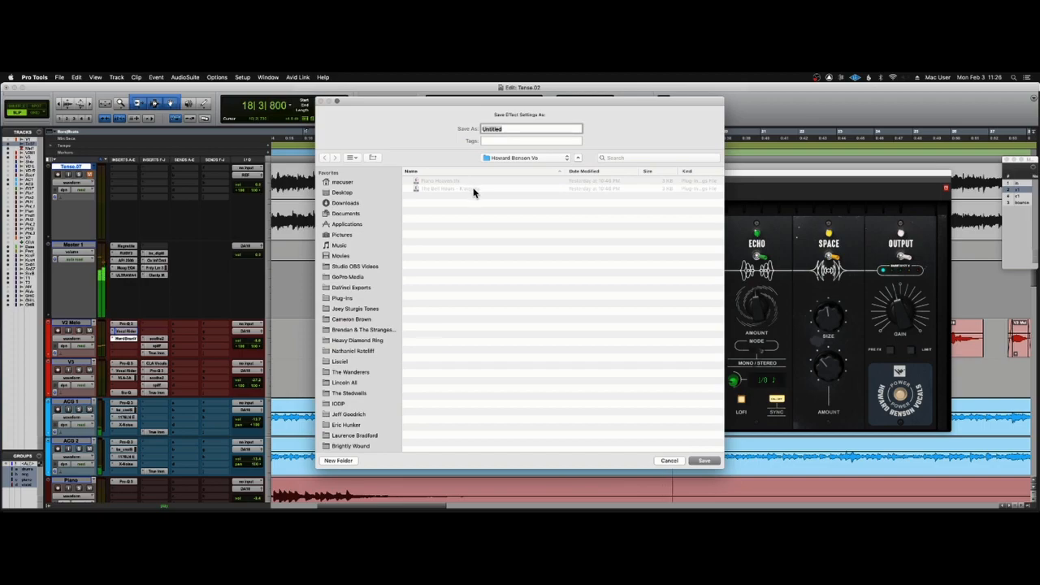
left_click(474, 189)
left_click(537, 130)
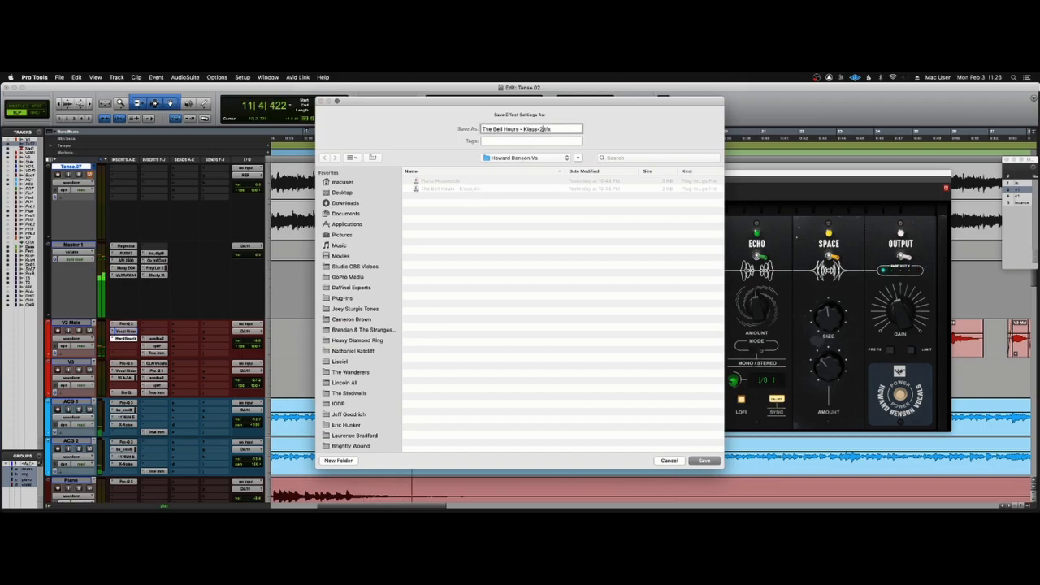
key("Return")
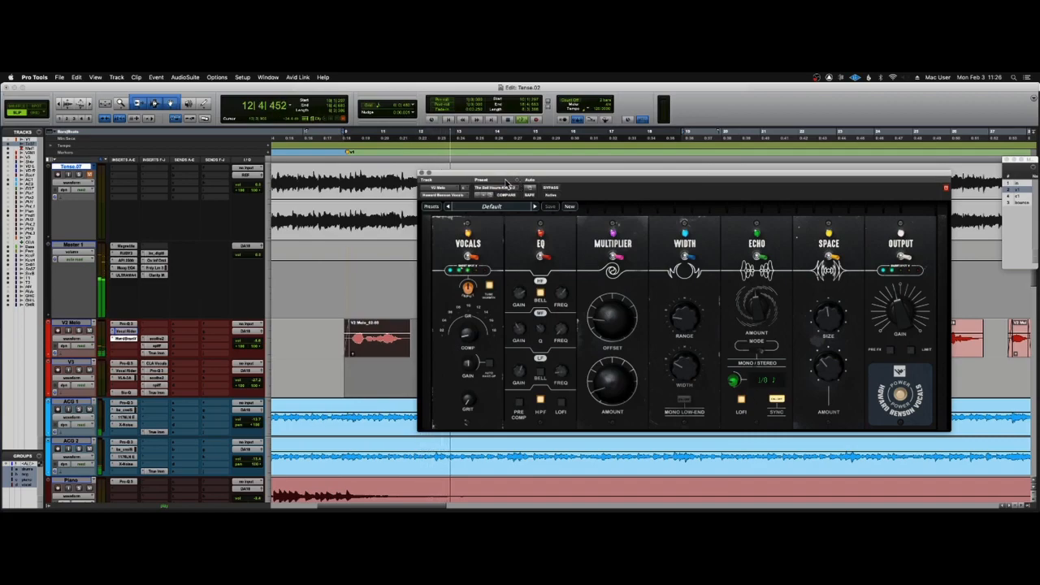
Compare the presets The Bell Hours - Klaus and Klaus-2 in the full mix, finishing on Klaus-2.
left_click(504, 188)
left_click(503, 187)
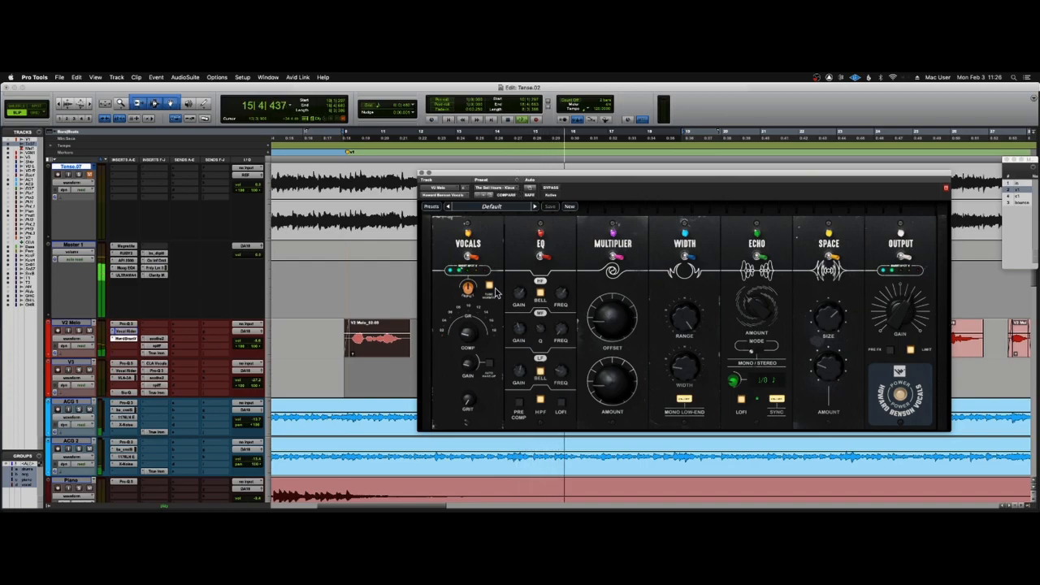
left_click(506, 189)
left_click(505, 196)
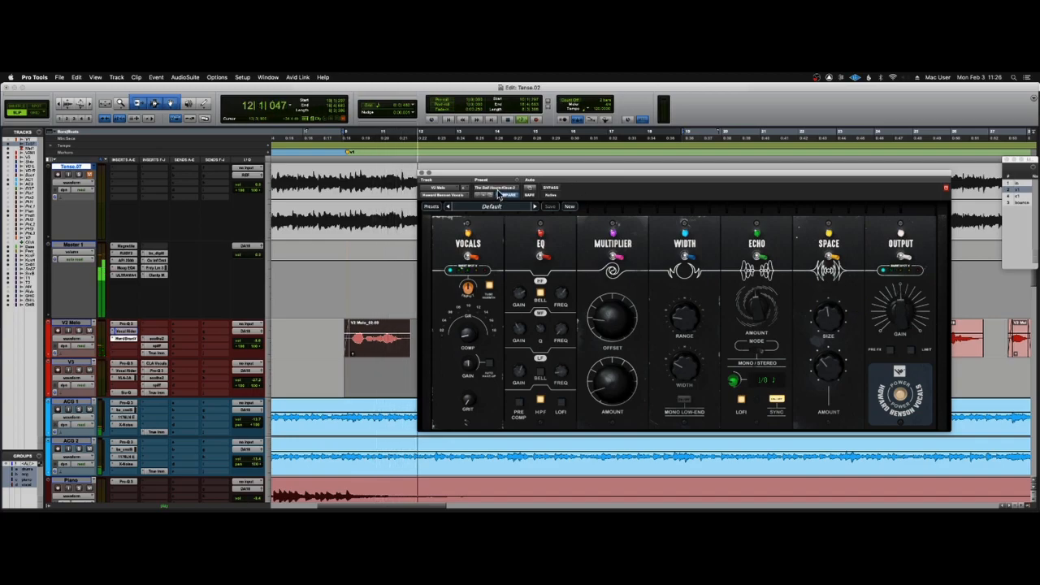
left_click(527, 188)
left_click(520, 188)
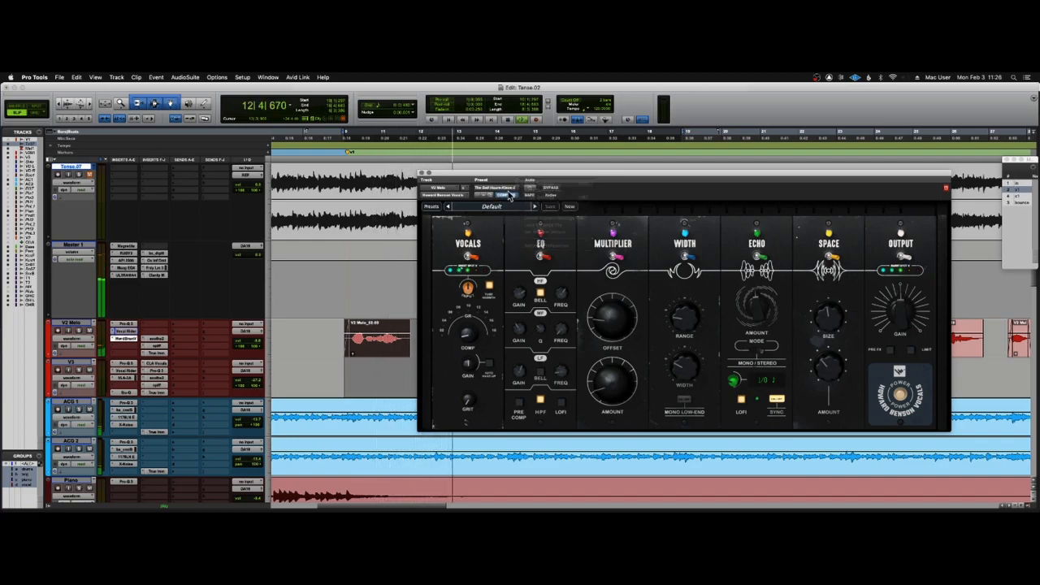
left_click(504, 188)
left_click(505, 182)
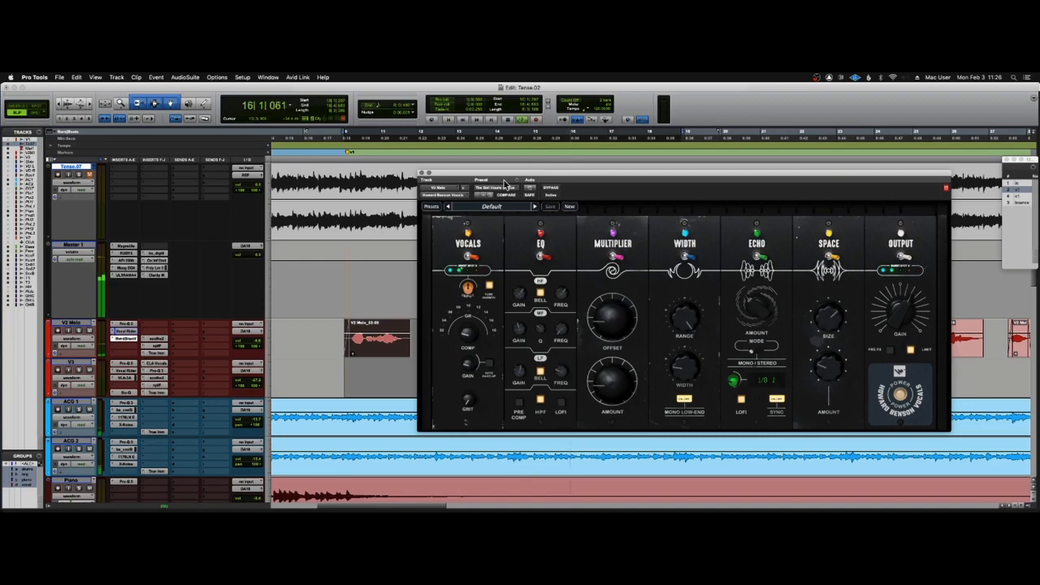
left_click(504, 192)
left_click(502, 196)
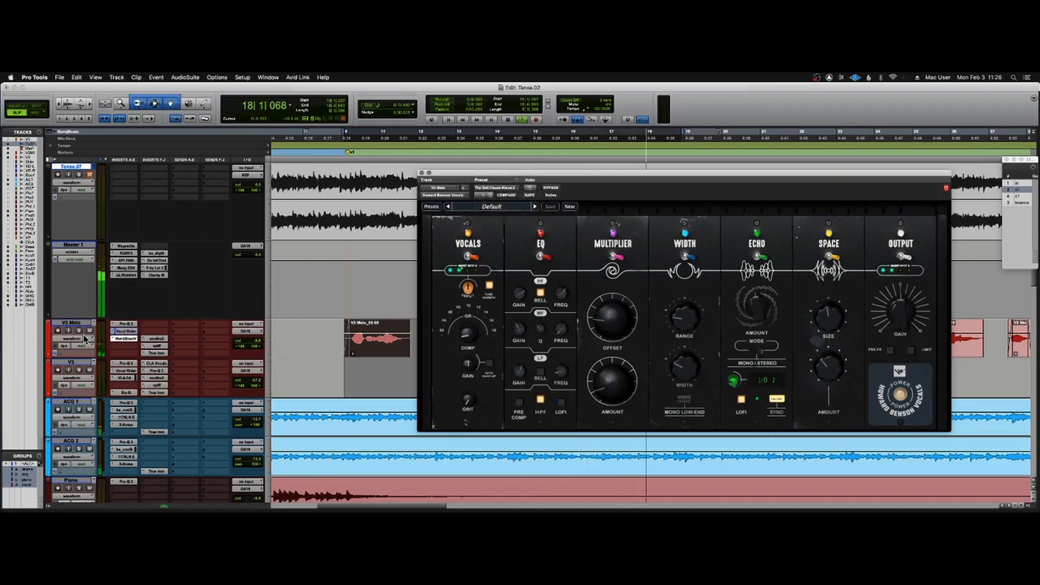
Solo V2 Melo and compare the Klaus preset with Klaus-2, leaving Klaus-2 loaded.
left_click(79, 331)
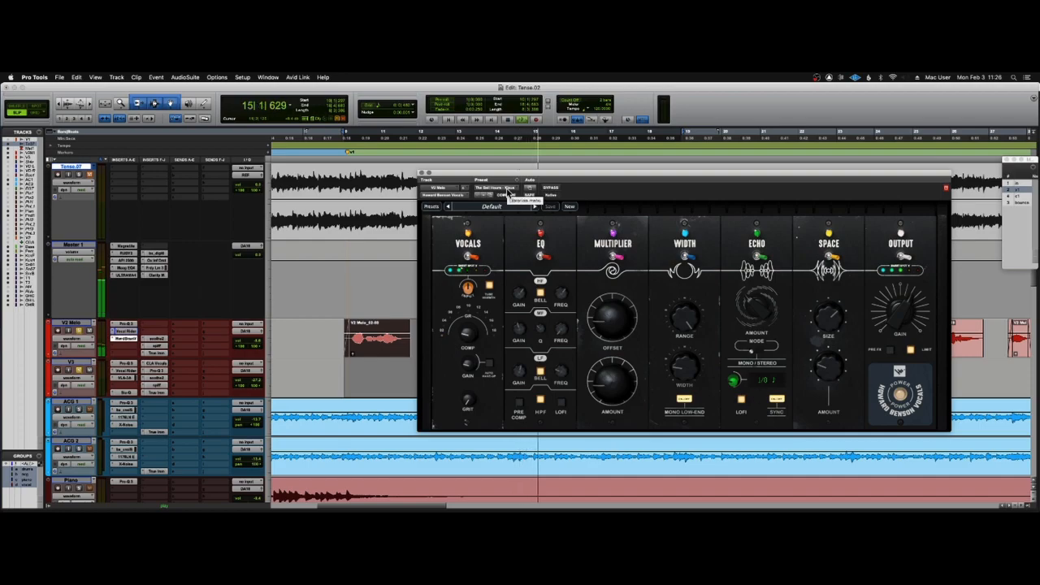
left_click(507, 189)
left_click(508, 198)
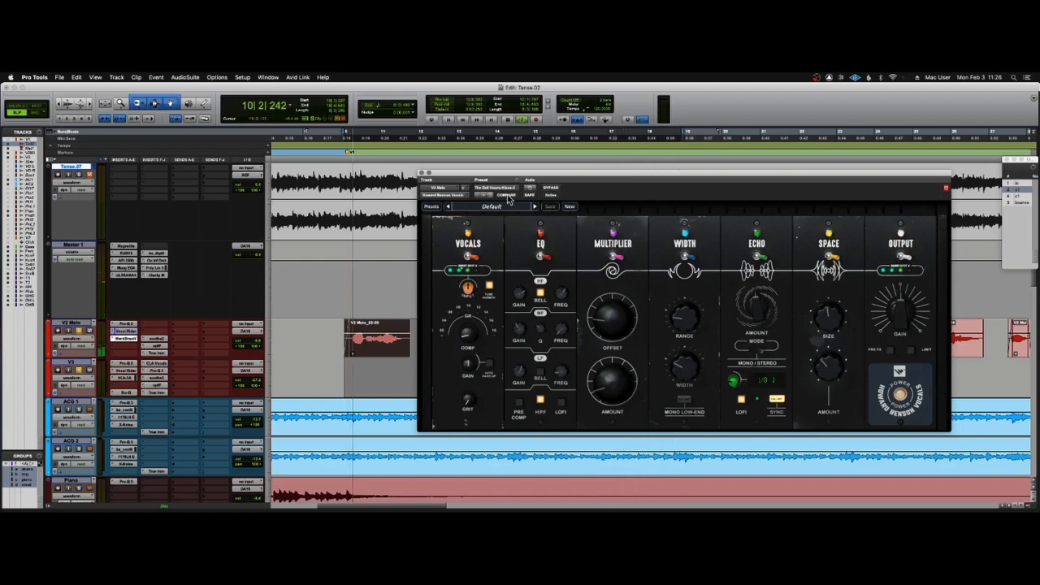
Load The Bell Hours - Klaus preset on the soloed V2 Melo and compare it with the plug-in bypassed.
left_click(505, 189)
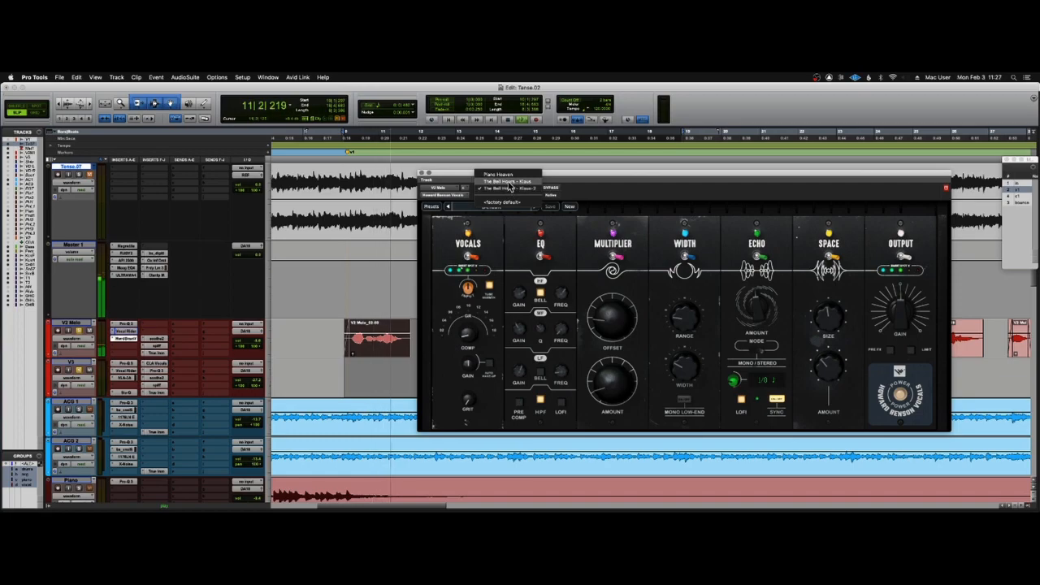
left_click(510, 186)
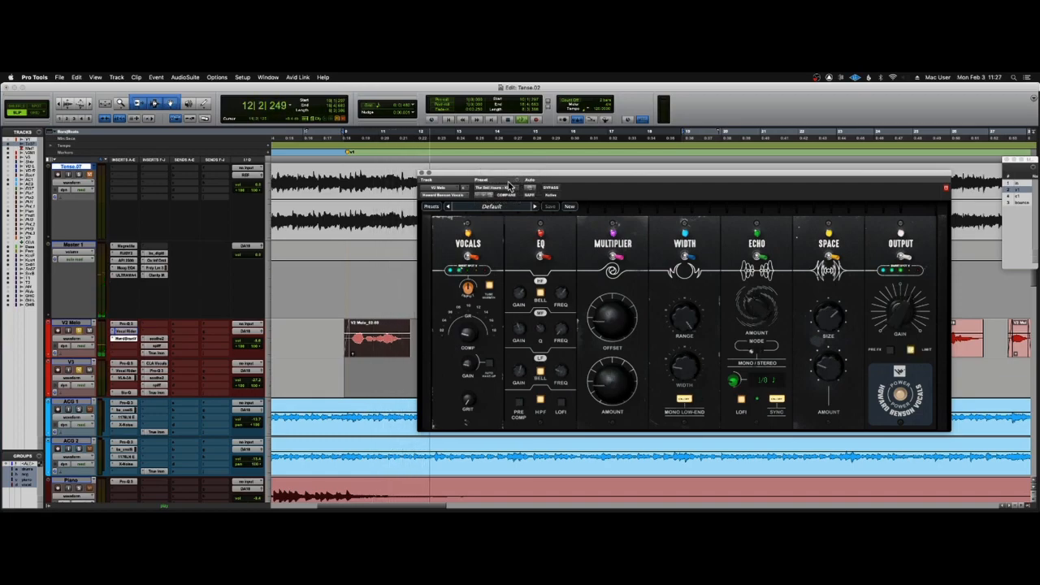
left_click(551, 188)
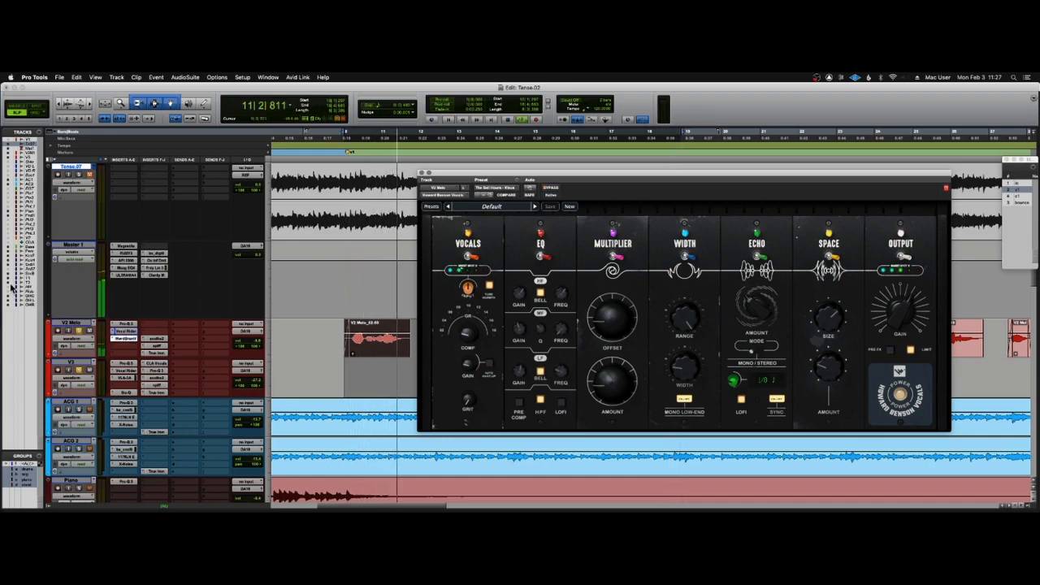
Unsolo V2 Melo and compare the plug-in active and bypassed in the full mix, finishing on Klaus-2 with playback stopped.
left_click(78, 331)
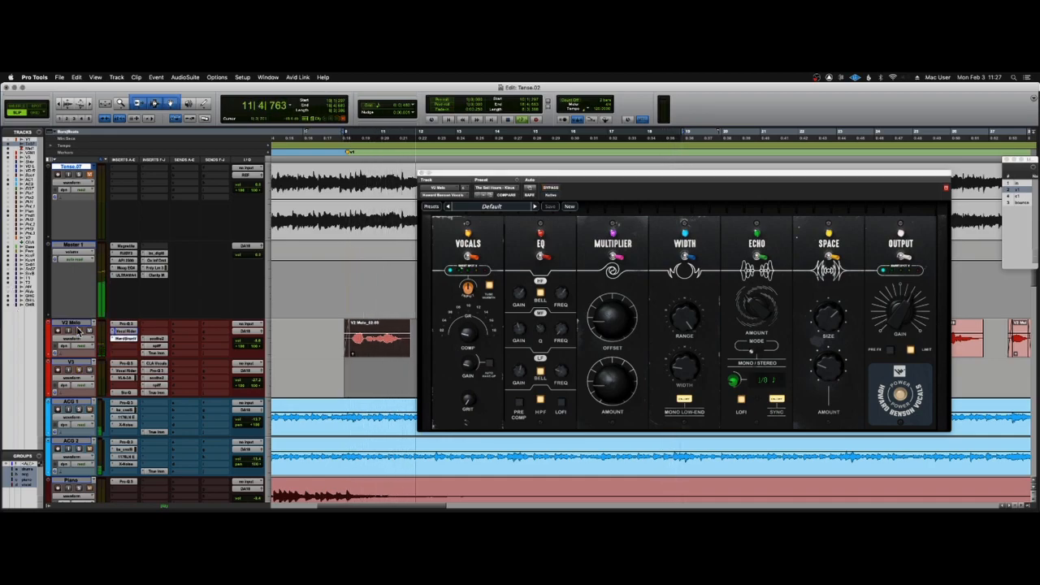
left_click(550, 188)
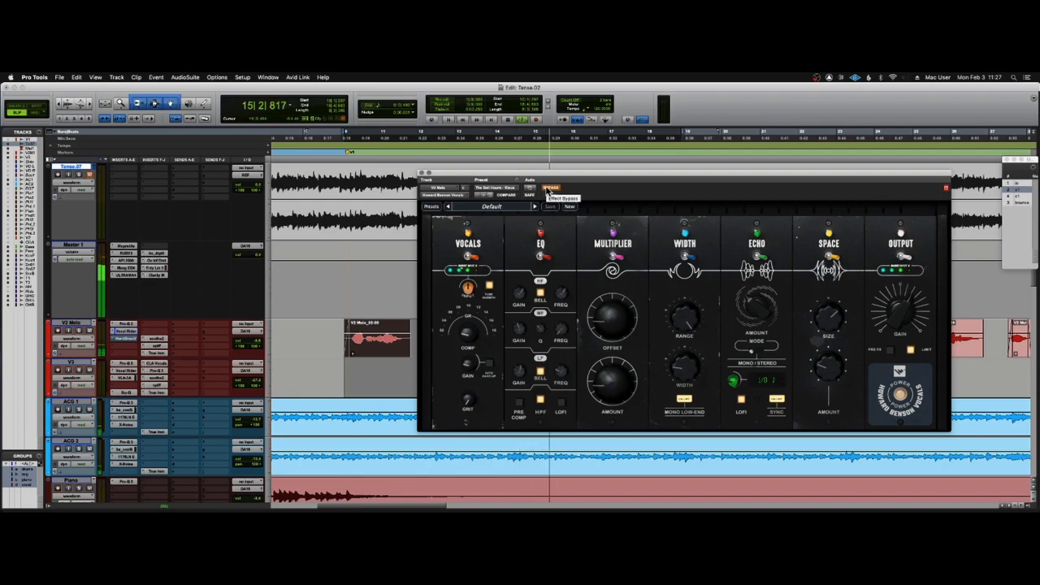
left_click(550, 189)
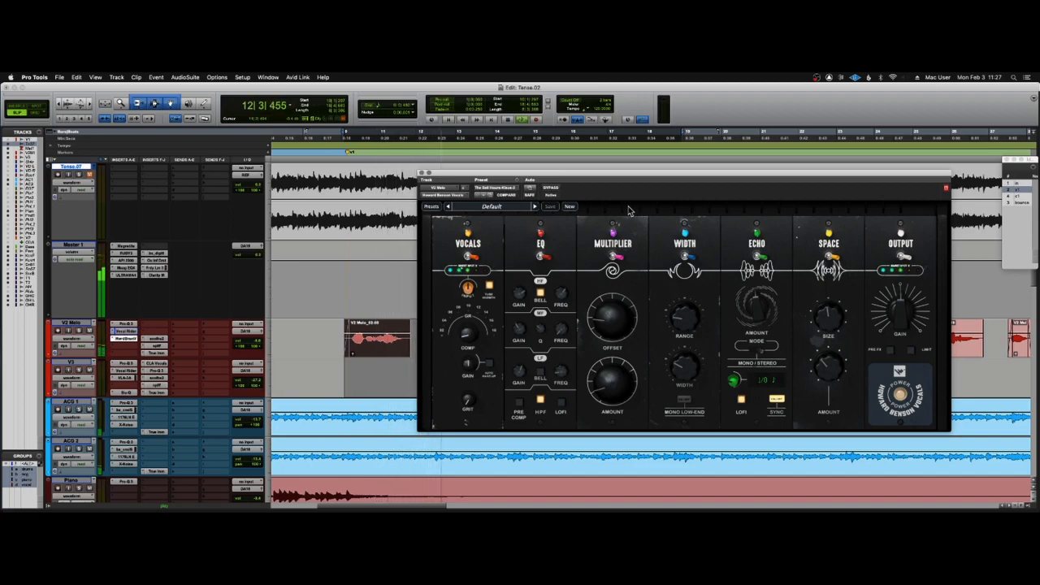
key("space")
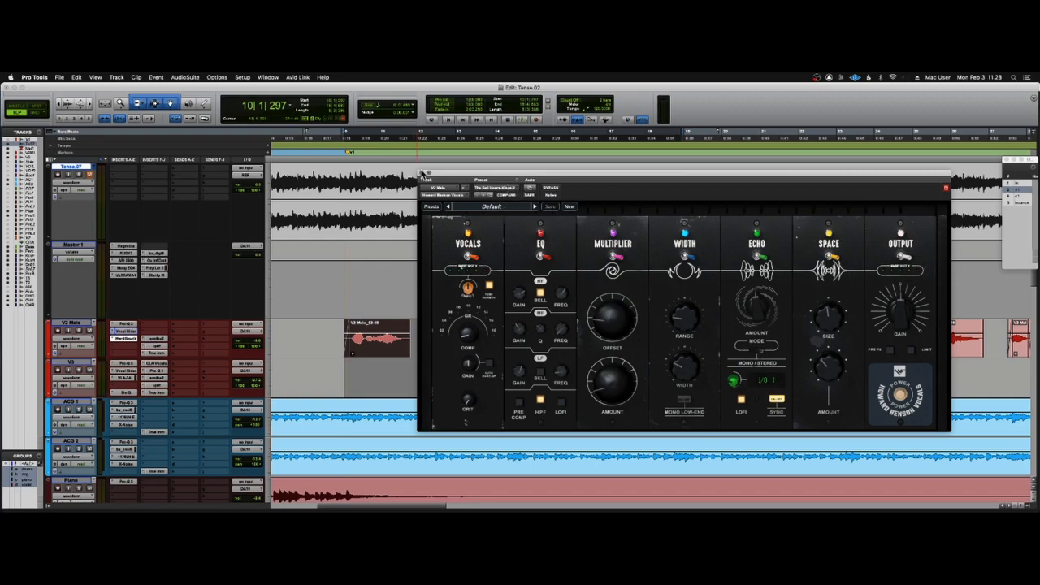
Close the plug-in window and select the intro from the song start to the first V2 Melo clip across the vocal and acoustic guitar tracks.
scroll(378, 190, "left", 10)
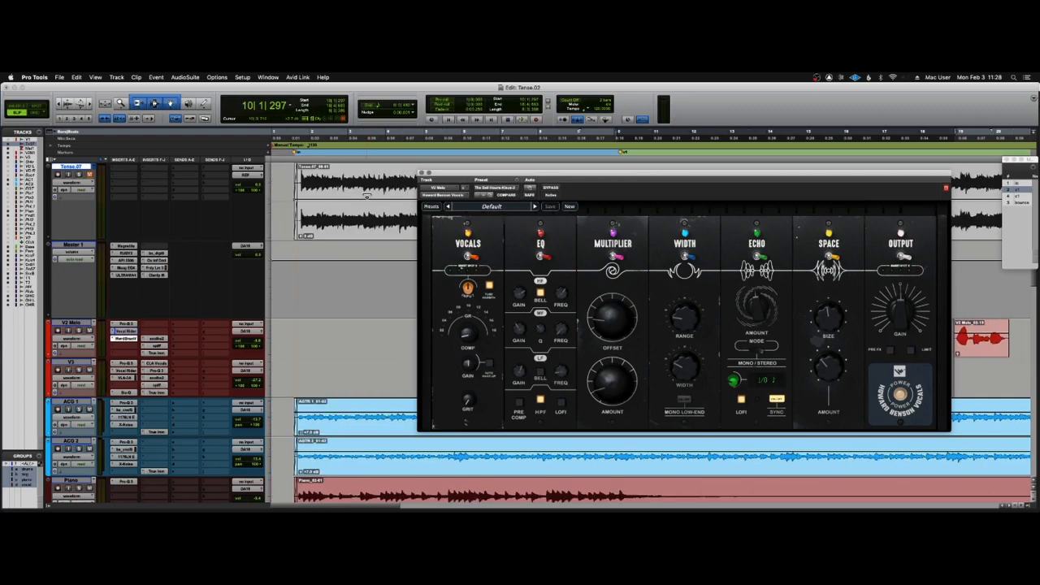
left_click(422, 174)
left_click(557, 323)
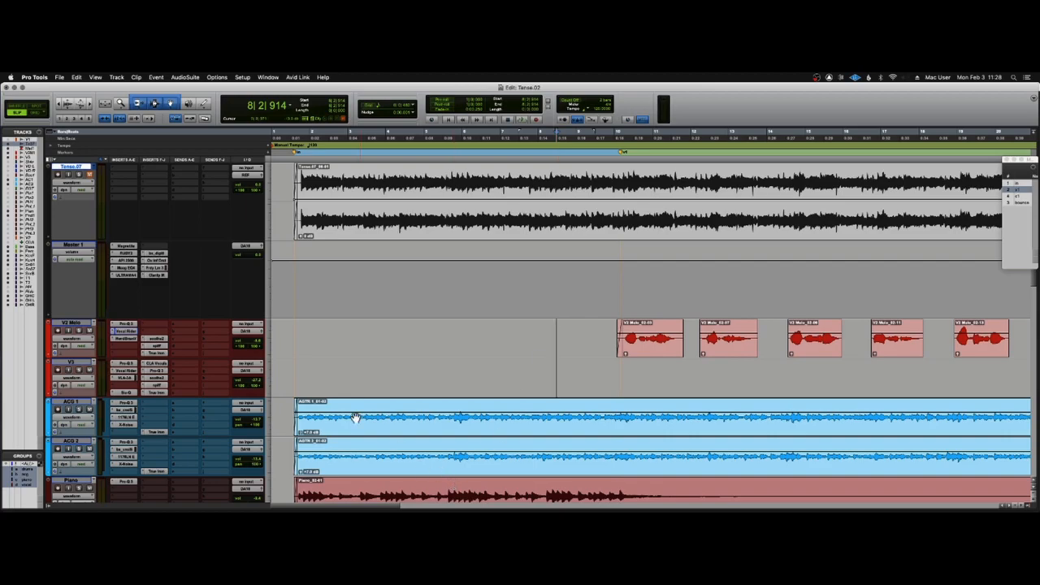
left_click(292, 372)
left_click(291, 421)
left_click(583, 329, "shift")
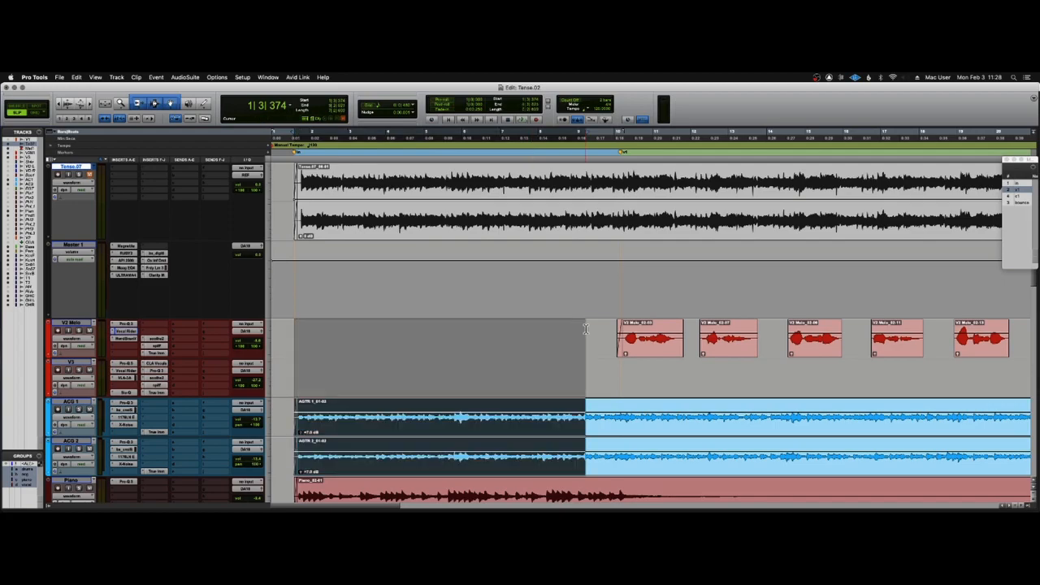
key("shift+Tab")
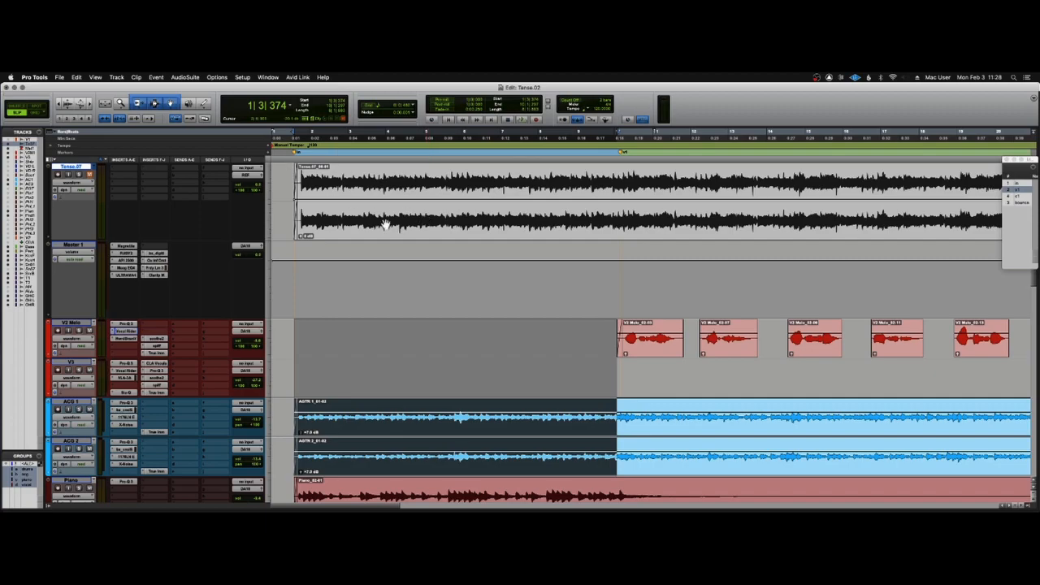
Show the Mix window and play the intro, comparing Howard Benson Vocals on Piano.dup1 bypassed and active in the full mix.
scroll(386, 223, "down", 6)
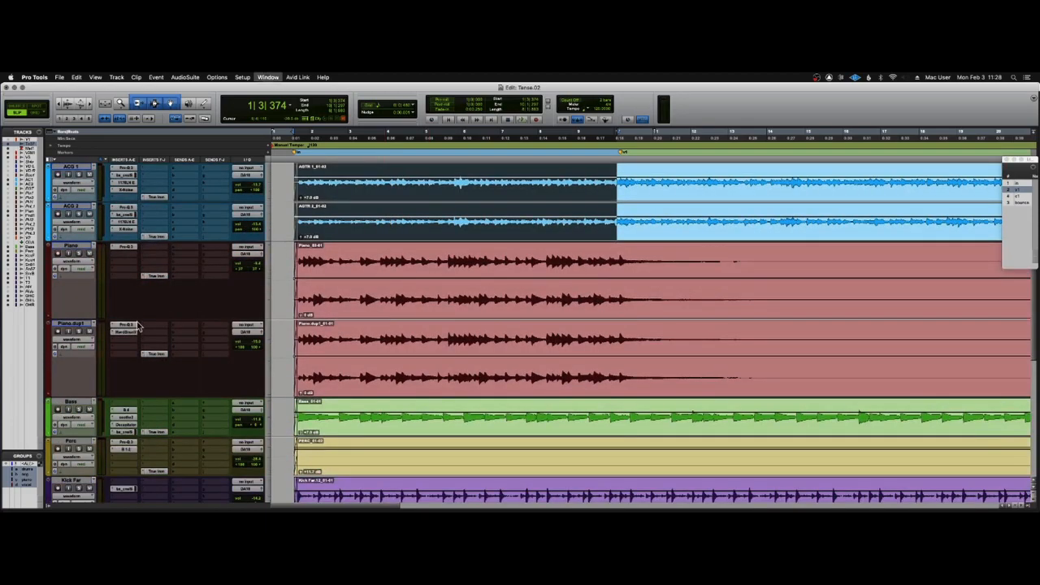
key("super+equal")
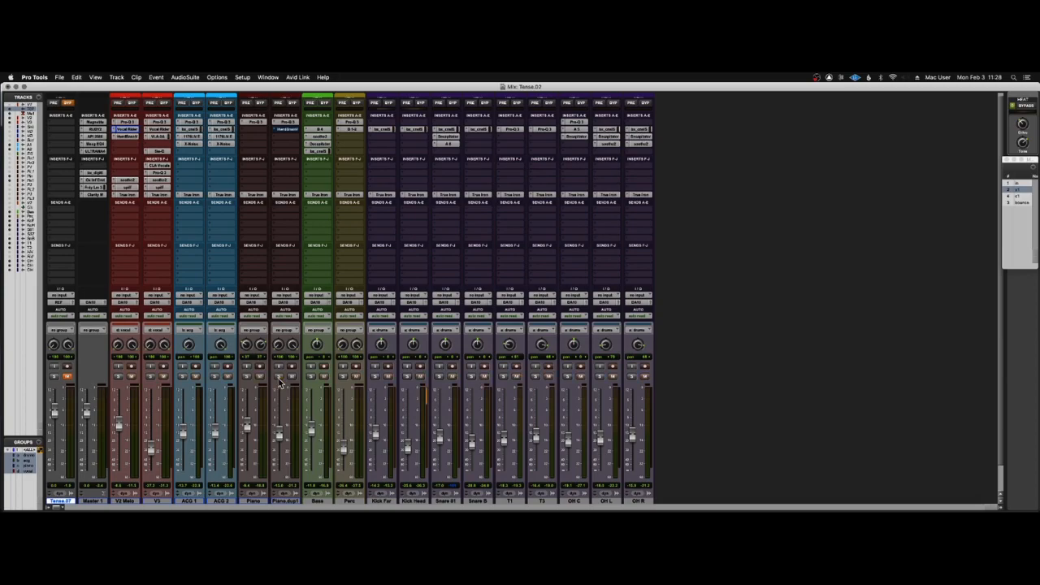
key("space")
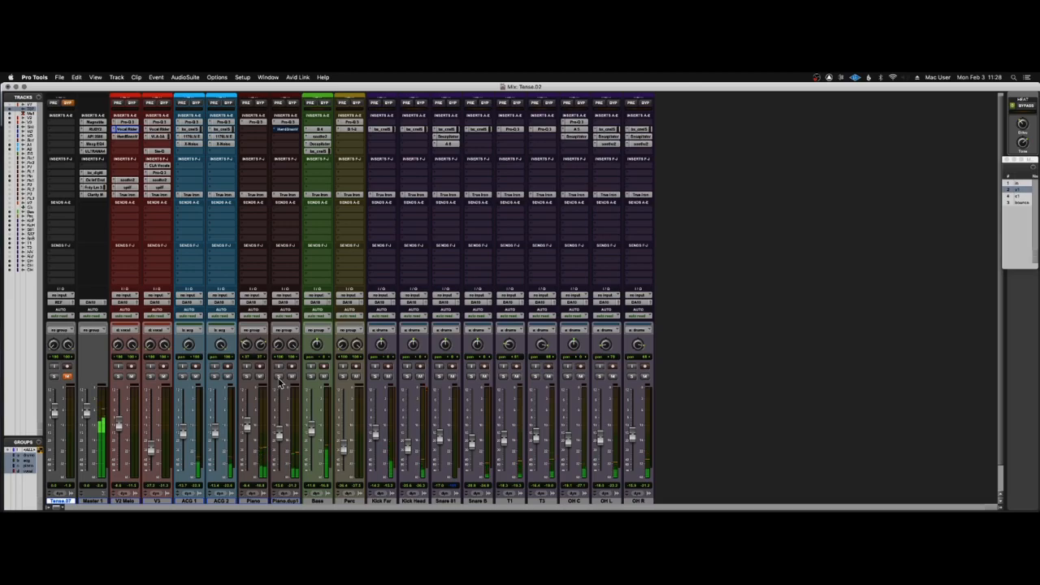
key("shift+s")
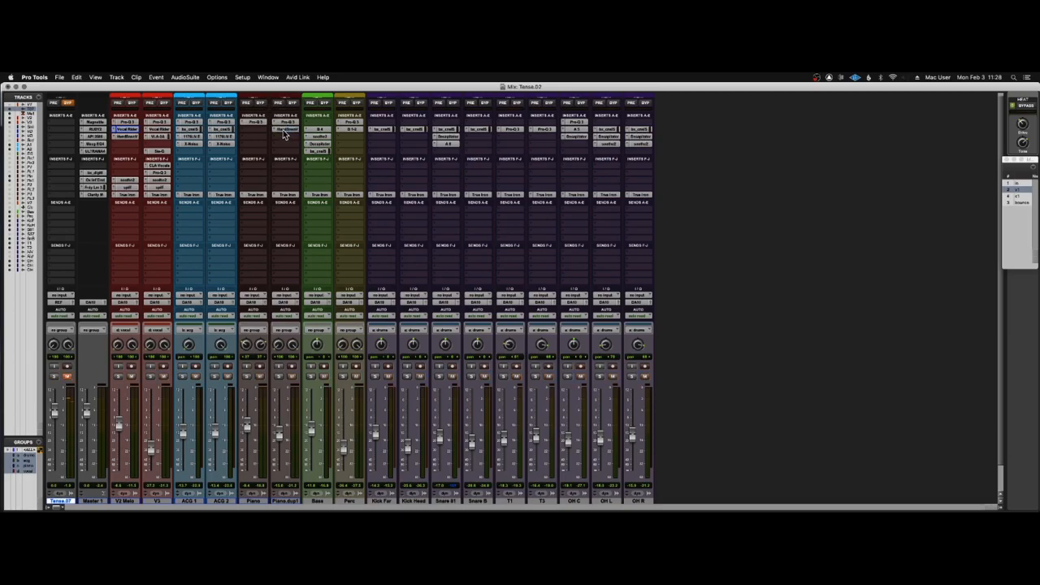
key("space")
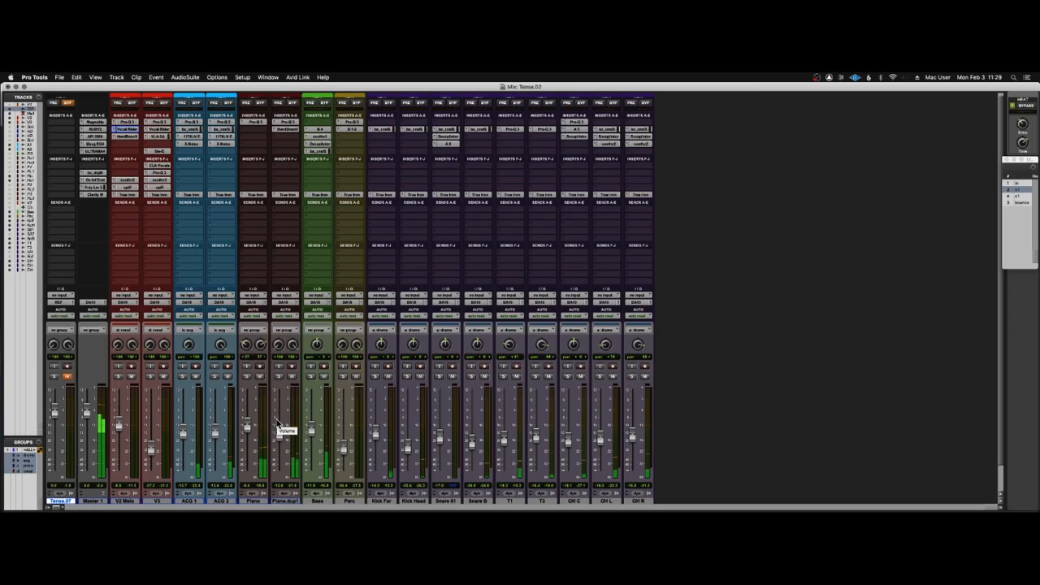
Solo Piano.dup1, compare its Piano Heaven preset with the plug-in bypassed, and raise the track's fader.
left_click(279, 376)
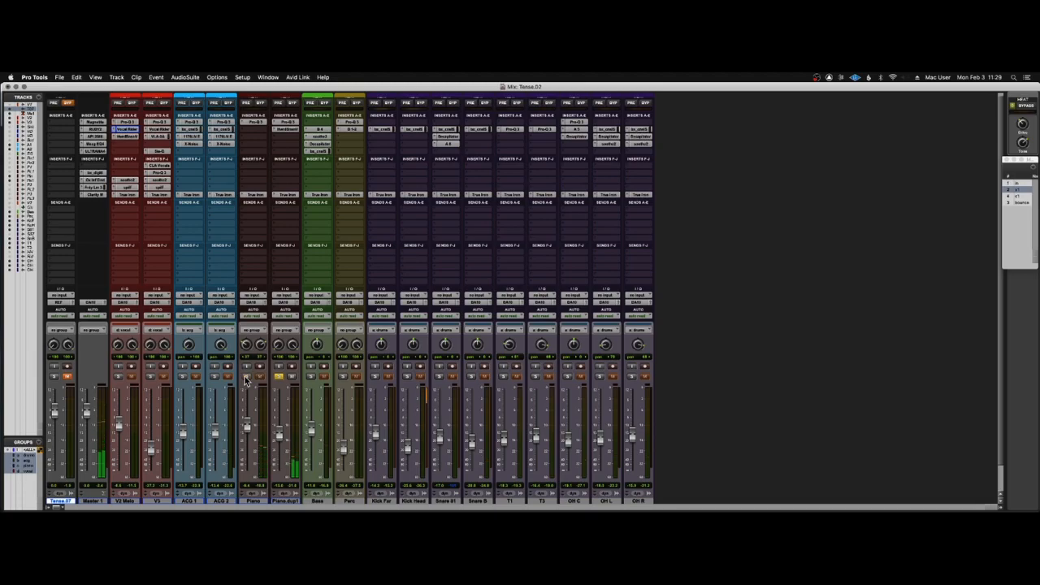
left_click(287, 130)
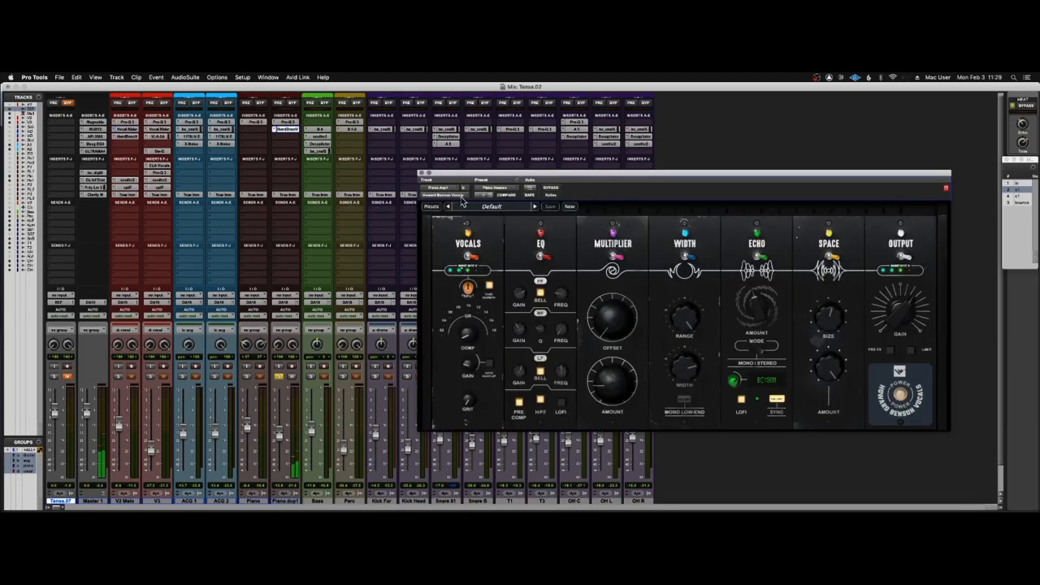
left_click(551, 189)
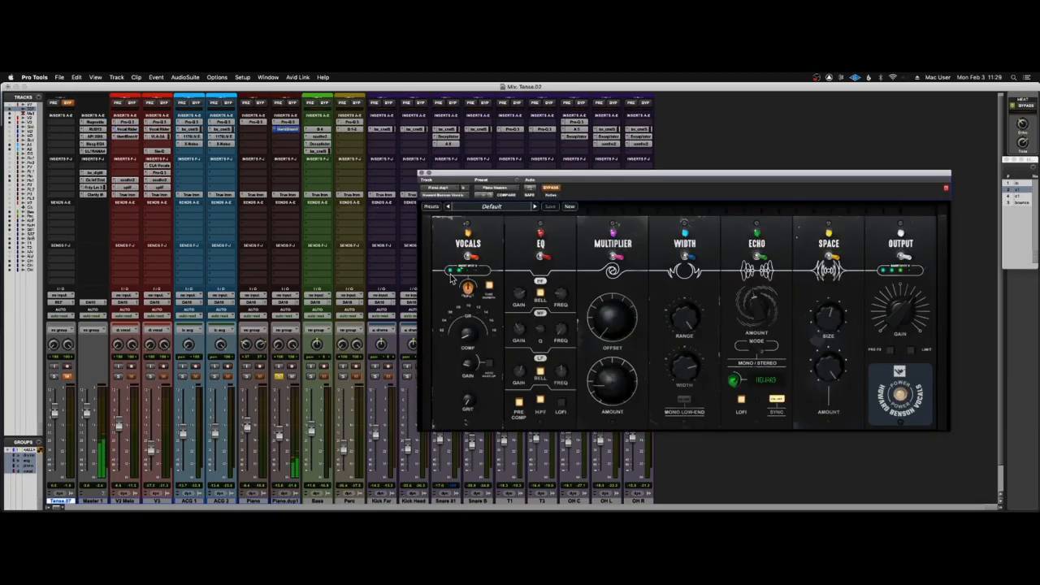
left_click_drag(279, 433, 279, 421)
left_click(552, 189)
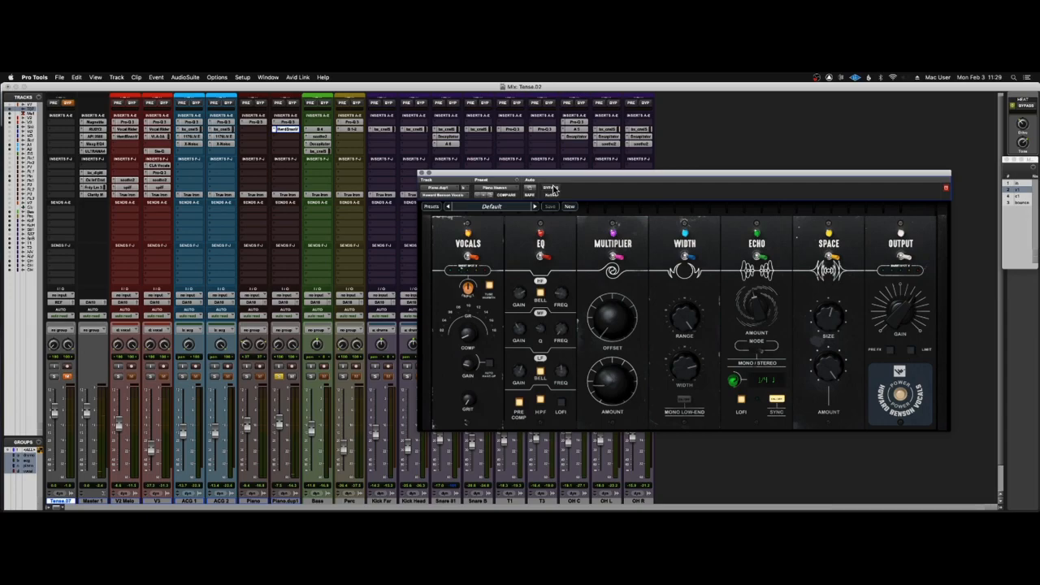
Load the factory default preset on Piano.dup1 and set the Vocals section's compression to about 36.
left_click(496, 190)
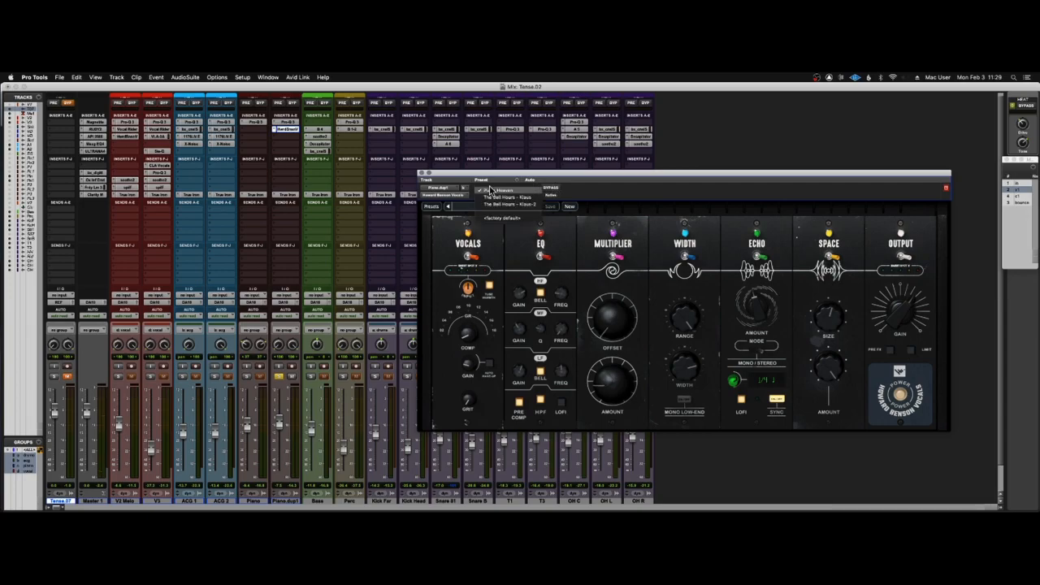
left_click(518, 216)
key("space")
left_click_drag(468, 340, 466, 324)
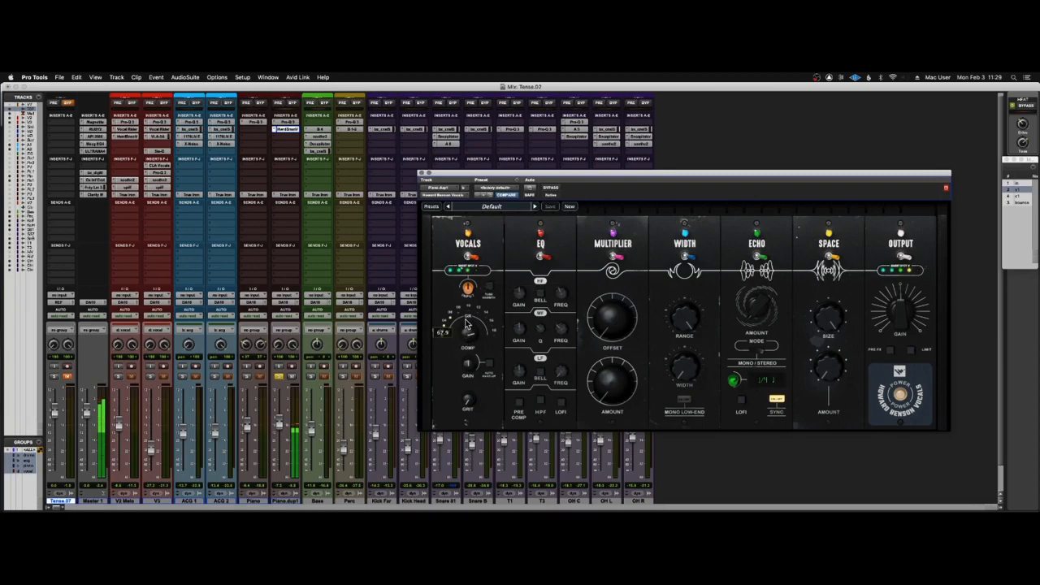
left_click_drag(466, 323, 468, 338)
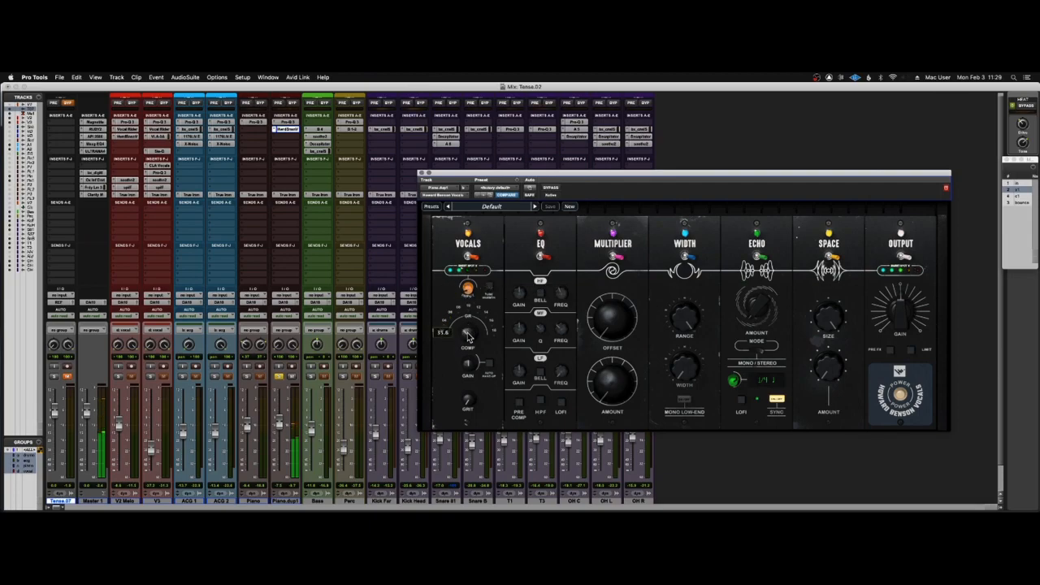
Compare the compressed piano with the bypassed signal and match the level with the plug-in's output gain.
left_click(551, 189)
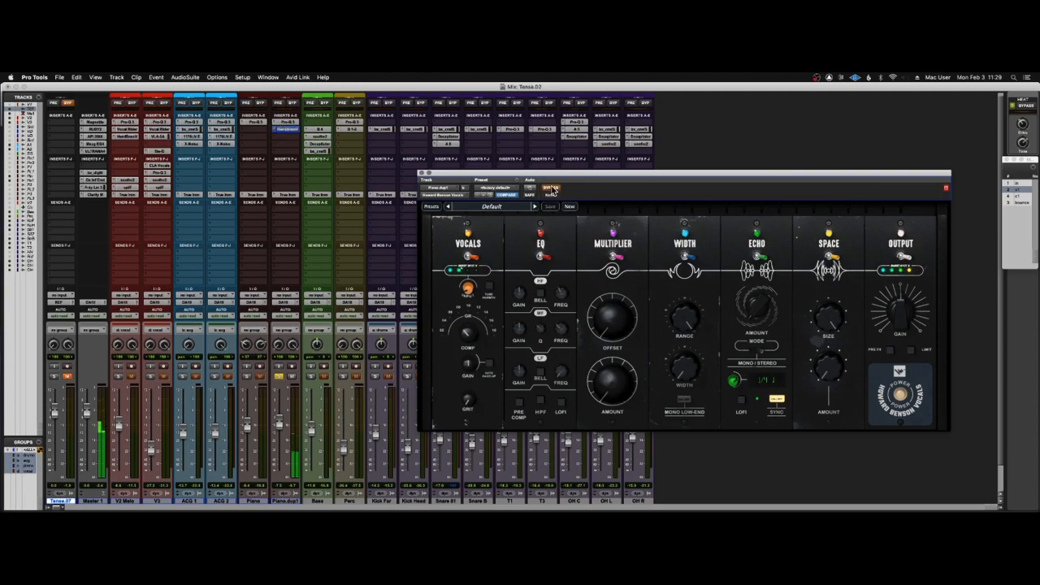
left_click(551, 189)
mouse_move(891, 291)
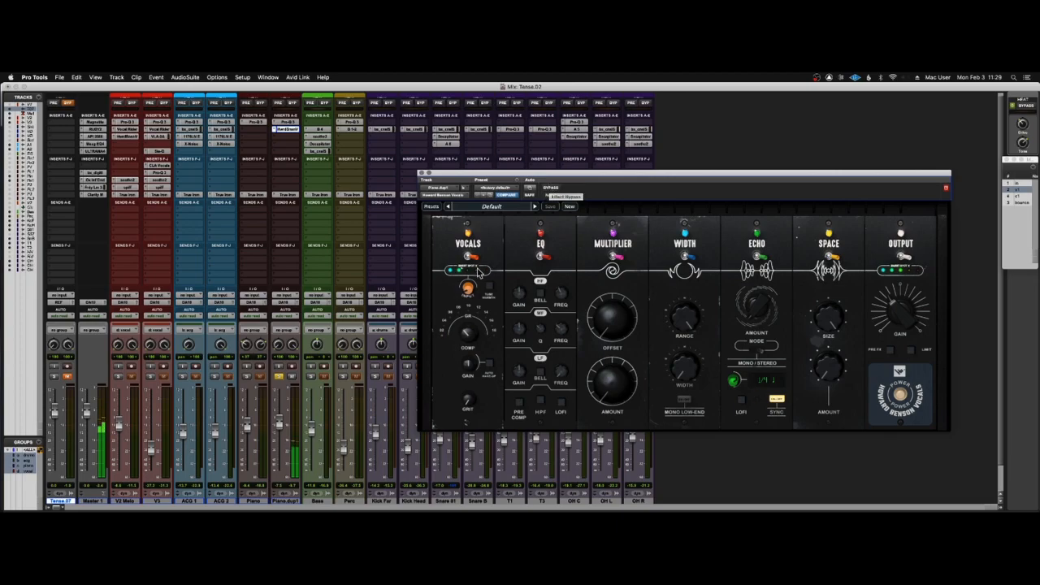
left_click(550, 188)
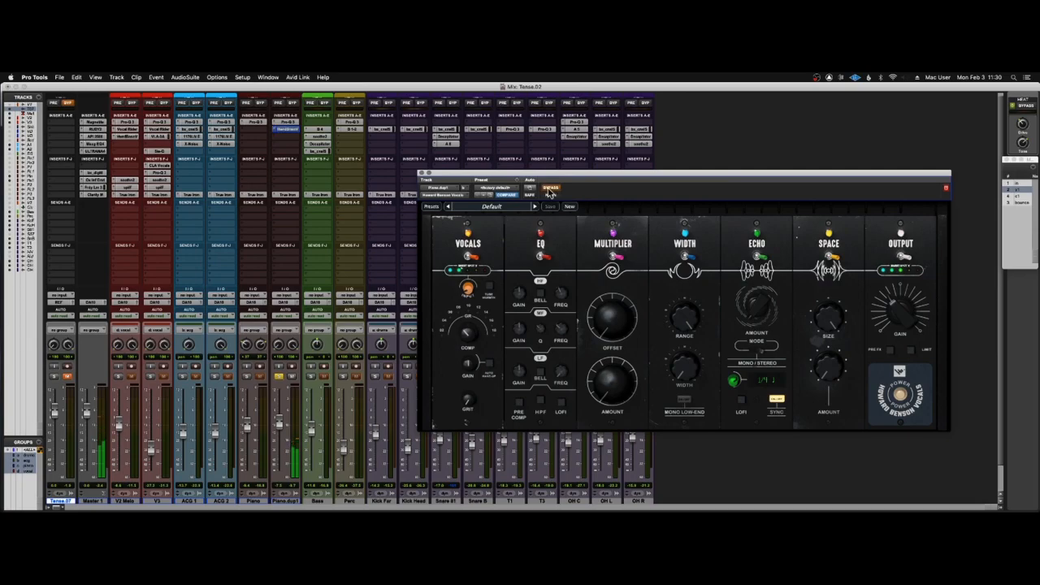
left_click(551, 188)
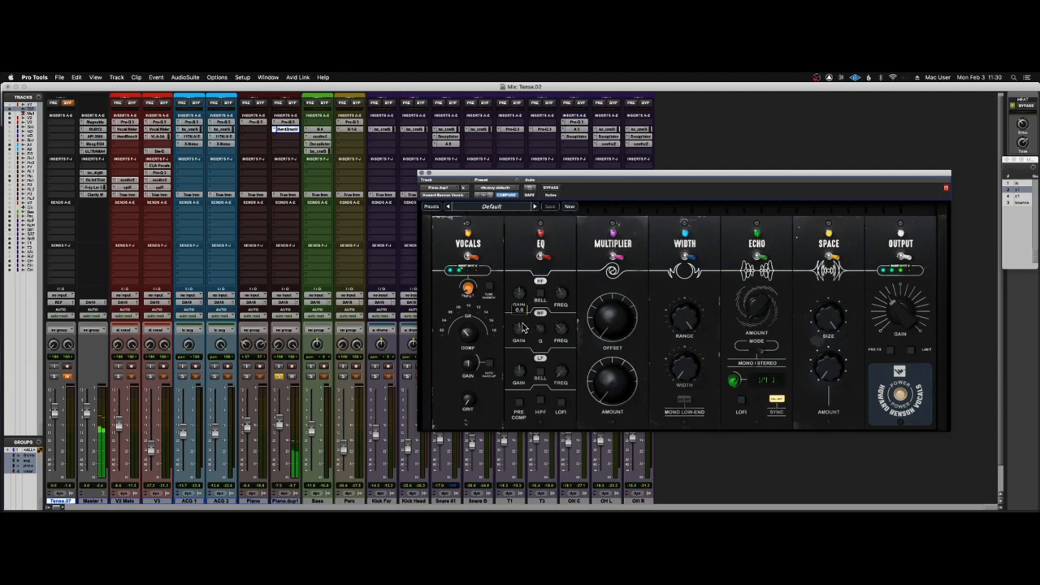
Enable Tube Harmonics and begin shaping the piano's EQ, setting the mid-band frequency to 501 and adjusting its gain.
left_click(490, 287)
mouse_move(467, 337)
mouse_move(559, 334)
mouse_move(567, 377)
mouse_move(567, 377)
left_mouse_down()
mouse_move(548, 301)
mouse_move(561, 366)
left_mouse_up()
mouse_move(557, 326)
mouse_move(521, 316)
left_click_drag(521, 316, 523, 338)
mouse_move(561, 348)
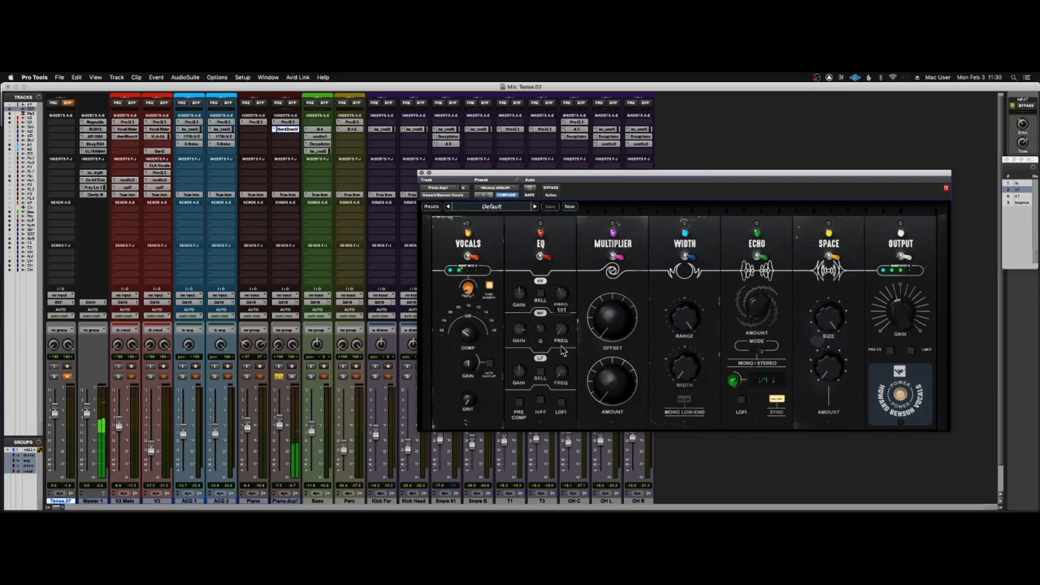
Refine the mid-band gain, set the low band to Bell with 1.9 gain, enable the high-pass filter and audition LOFI.
left_click_drag(519, 330, 521, 359)
left_click_drag(559, 365, 559, 360)
left_click(541, 371)
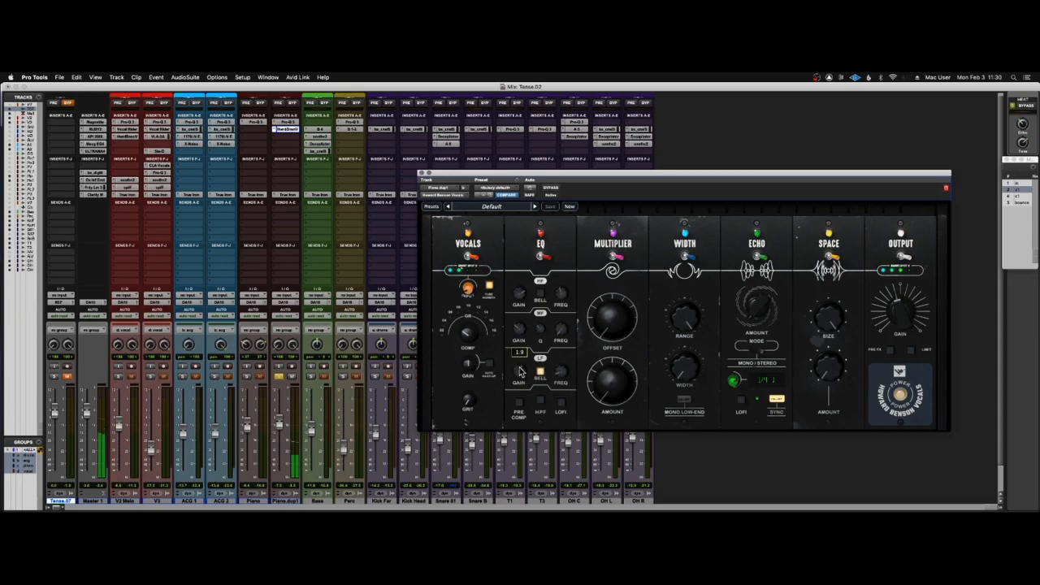
left_click(540, 403)
left_click(560, 401)
Compare Piano.dup1 with the plug-in bypassed and active, both soloed and in the full mix.
left_click(286, 130, "super")
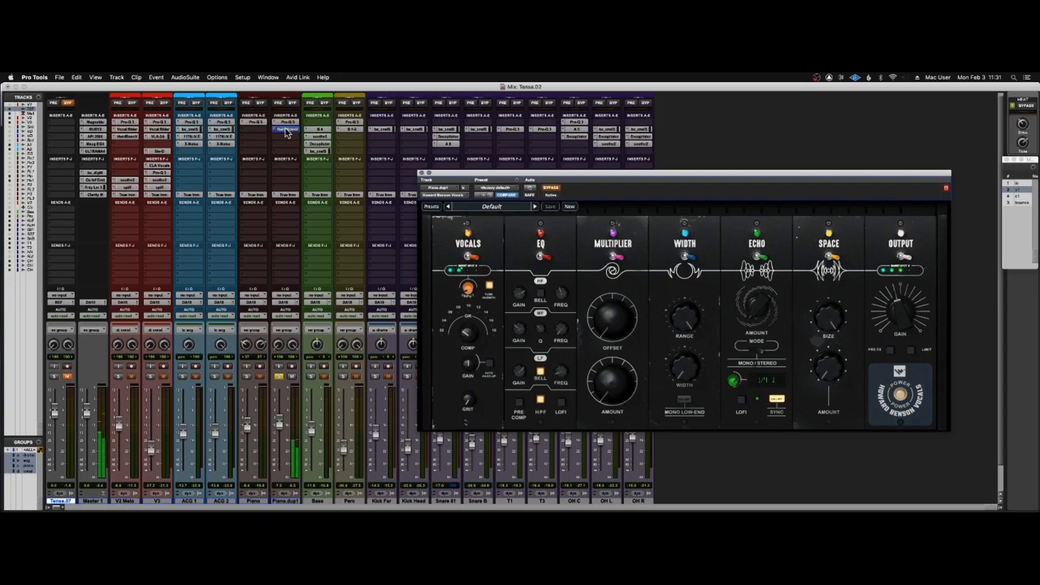
left_click(285, 131, "super")
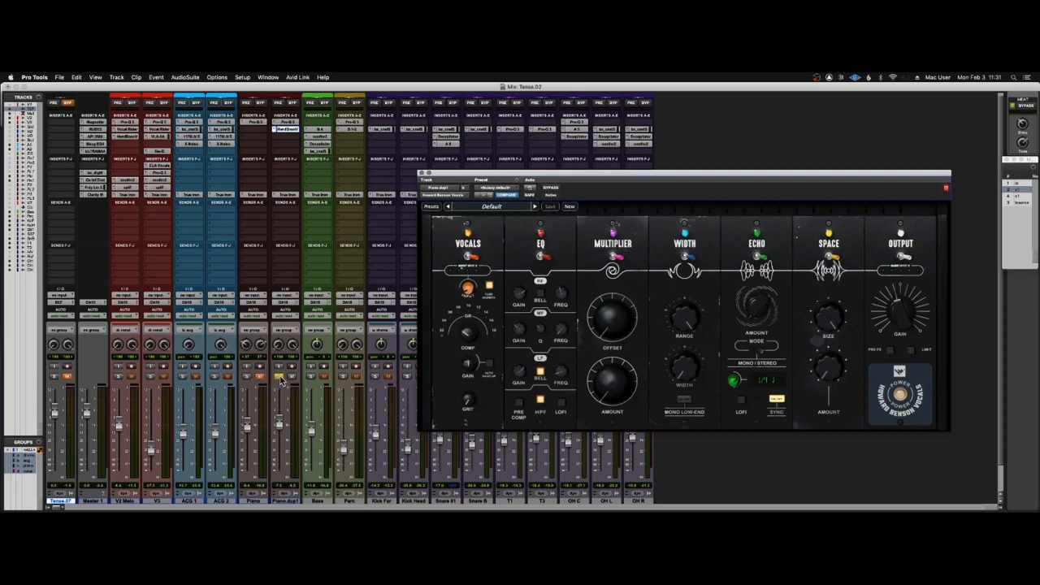
left_click(283, 130, "super")
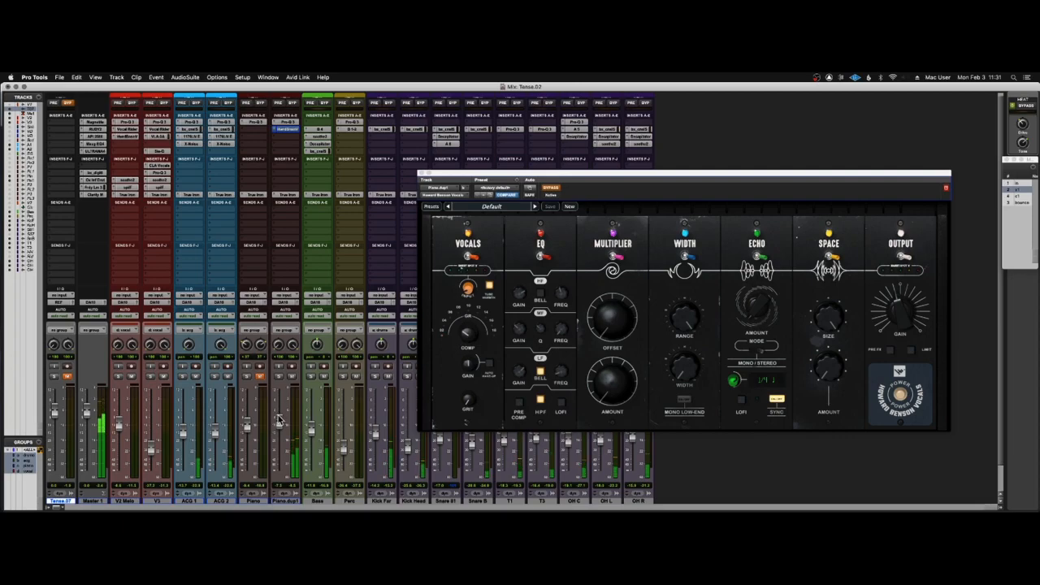
left_click(289, 131, "super")
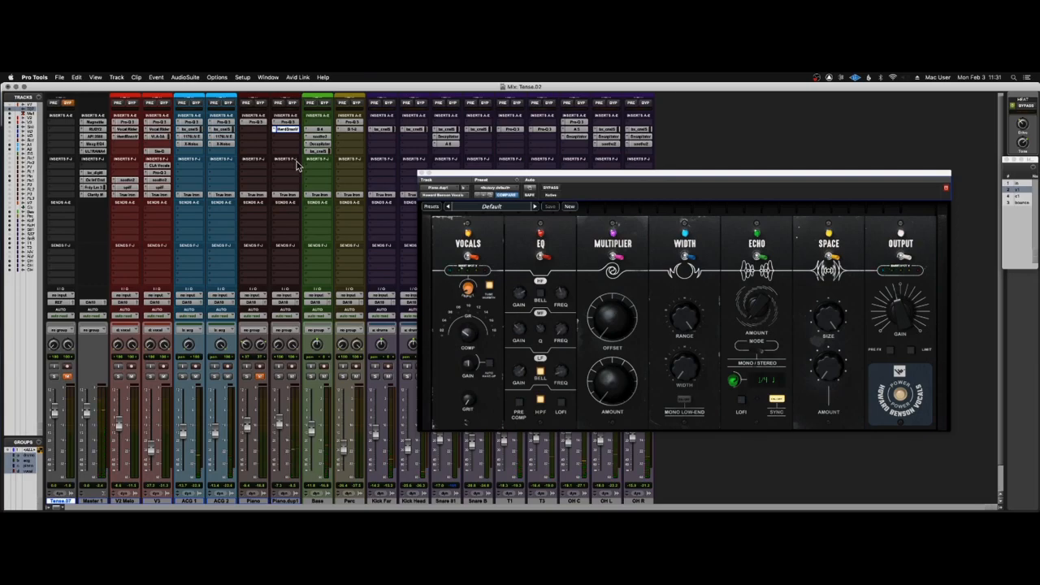
Solo Piano.dup1 and audition the Space reverb and the Echo amount on the piano.
left_click(282, 377)
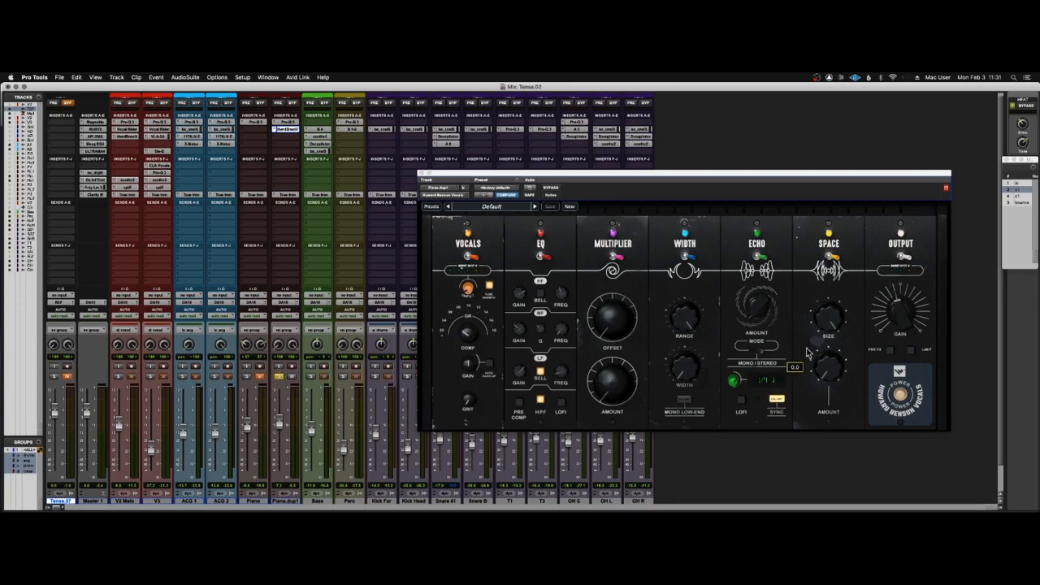
mouse_move(844, 327)
mouse_move(838, 369)
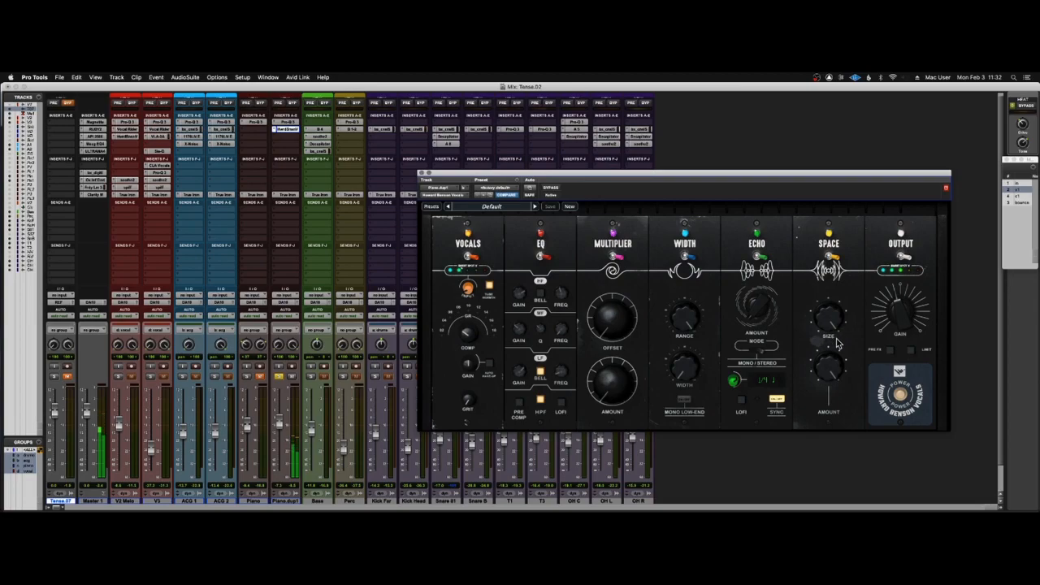
mouse_move(745, 287)
mouse_move(758, 321)
left_mouse_down()
mouse_move(749, 302)
mouse_move(754, 317)
left_mouse_up()
Enable Mono Low-End, adjust the Width range, and compare the soloed piano with the plug-in bypassed and active.
mouse_move(693, 324)
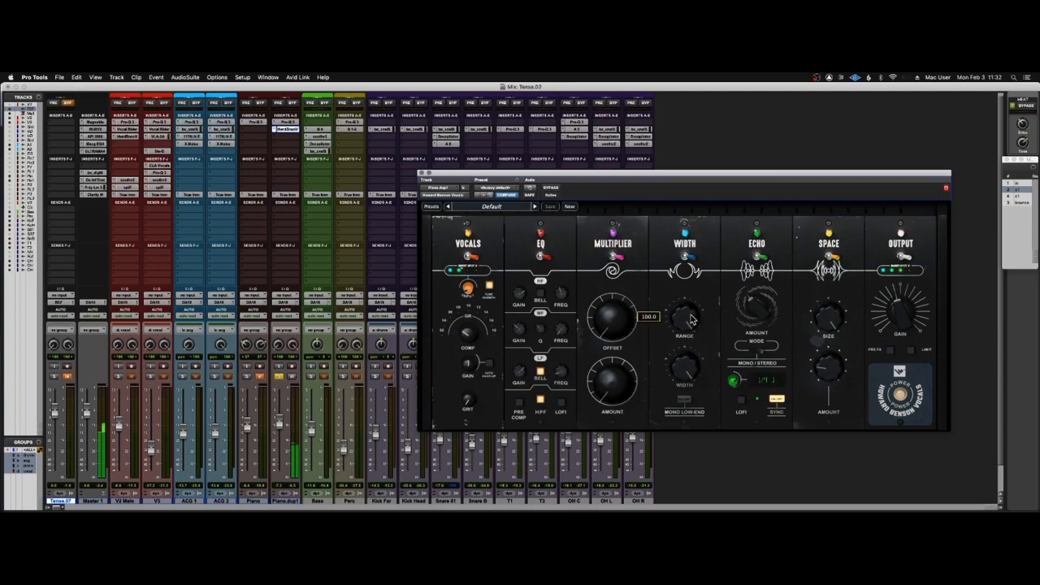
left_click(683, 401)
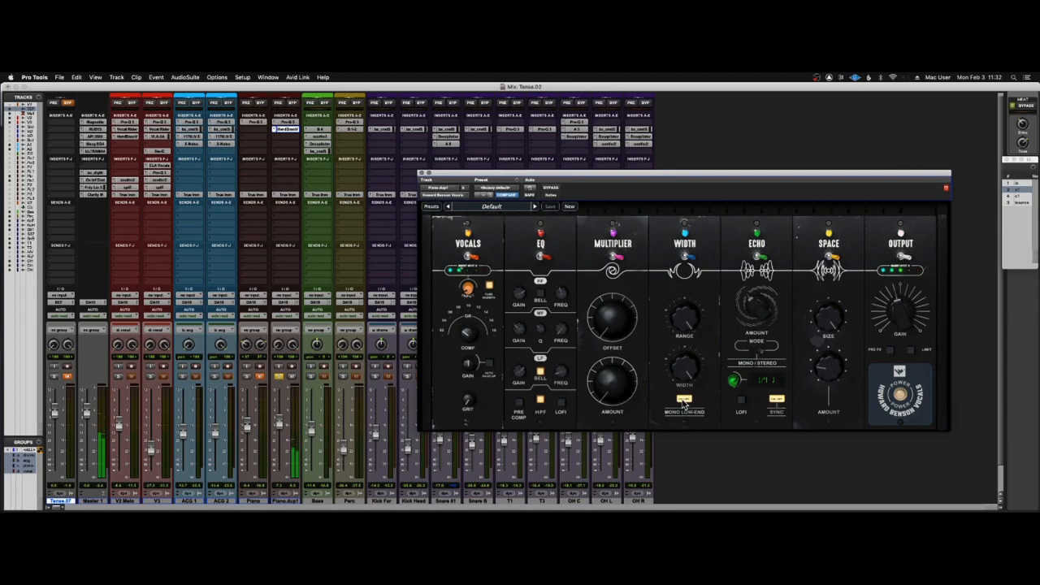
mouse_move(685, 316)
left_mouse_down()
mouse_move(687, 360)
mouse_move(686, 323)
mouse_move(684, 332)
left_mouse_up()
left_click(552, 189)
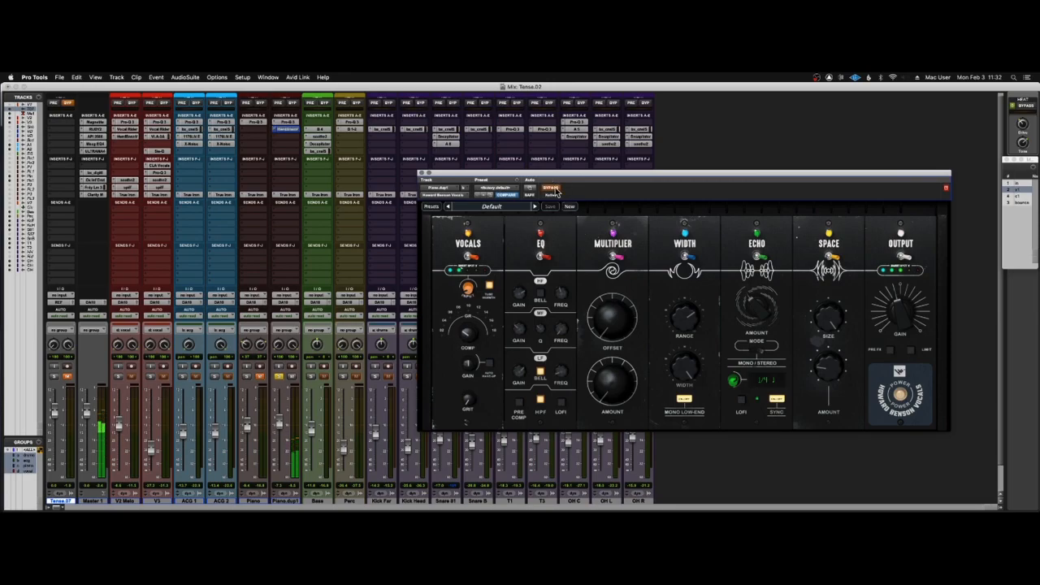
left_click(556, 190)
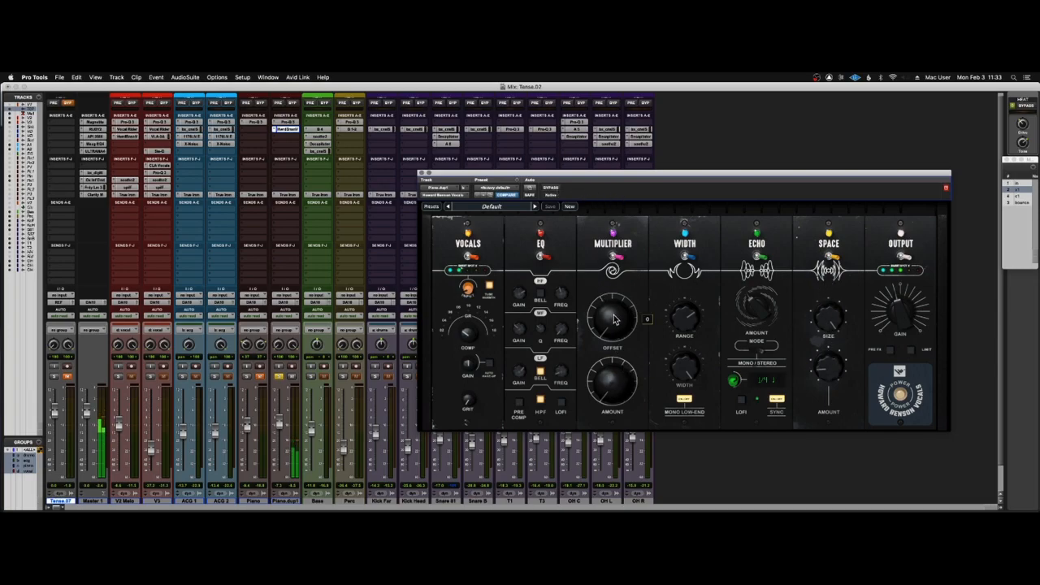
Dial in the Multiplier's offset and amount on the soloed piano.
mouse_move(606, 367)
left_click_drag(606, 367, 607, 344)
left_click_drag(607, 347, 605, 332)
left_click_drag(620, 374, 619, 394)
left_click_drag(617, 332, 616, 351)
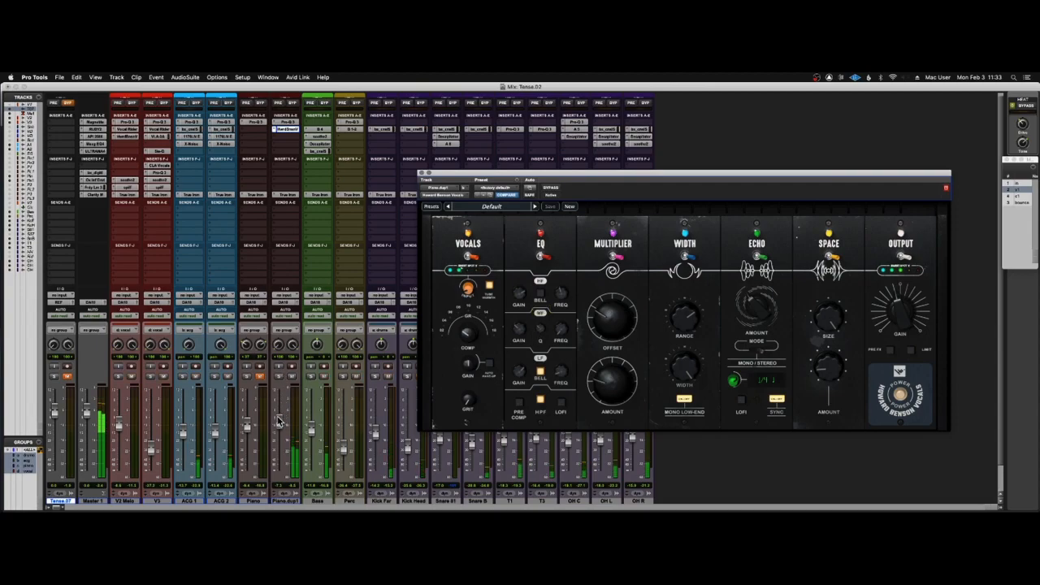
In the full mix, narrow the Width, set the Multiplier amount to 16, and compare the plug-in bypassed and active.
mouse_move(683, 370)
mouse_move(888, 306)
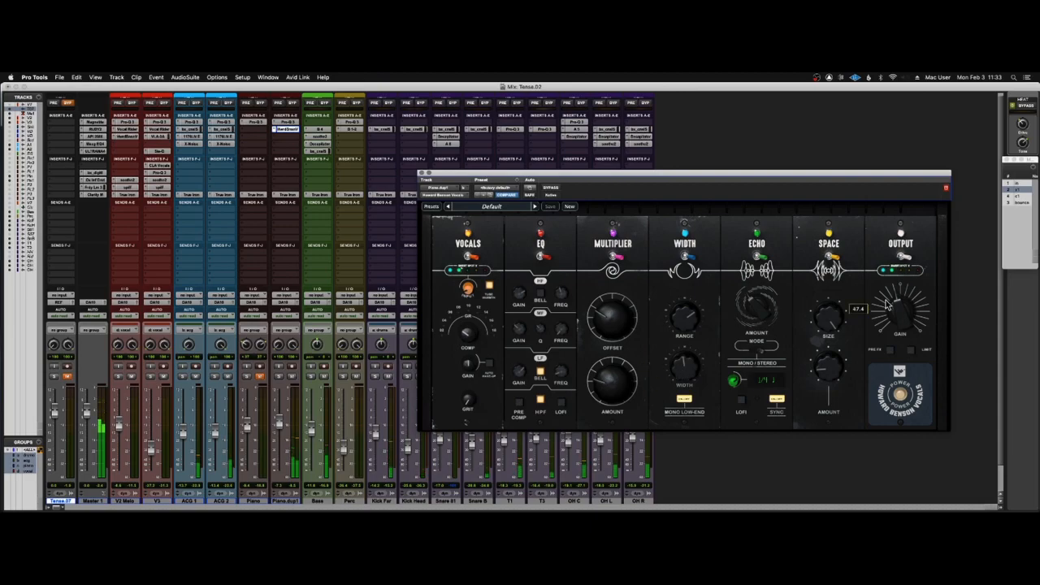
mouse_move(469, 343)
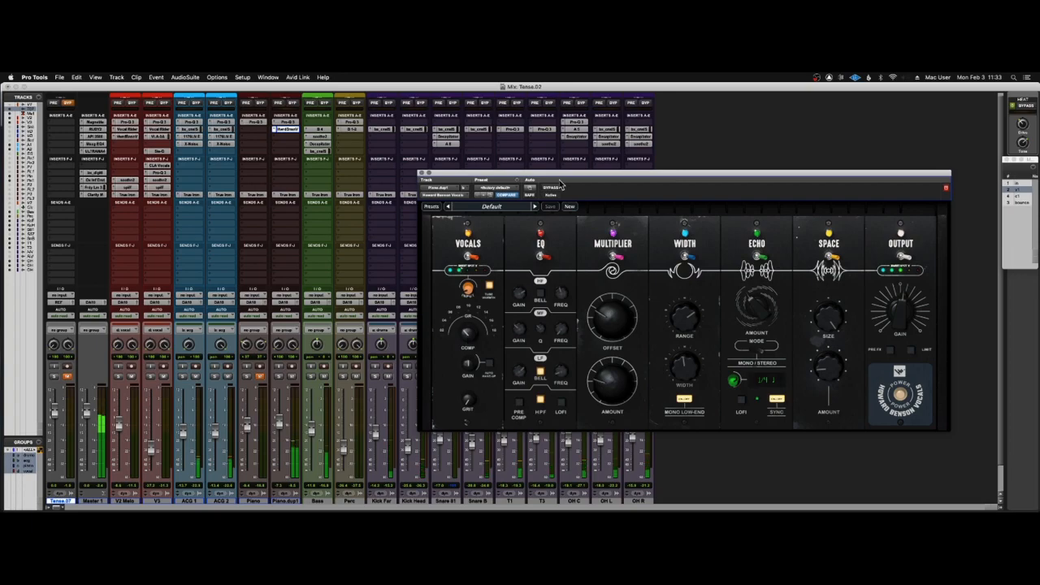
mouse_move(604, 388)
left_click_drag(604, 389, 604, 392)
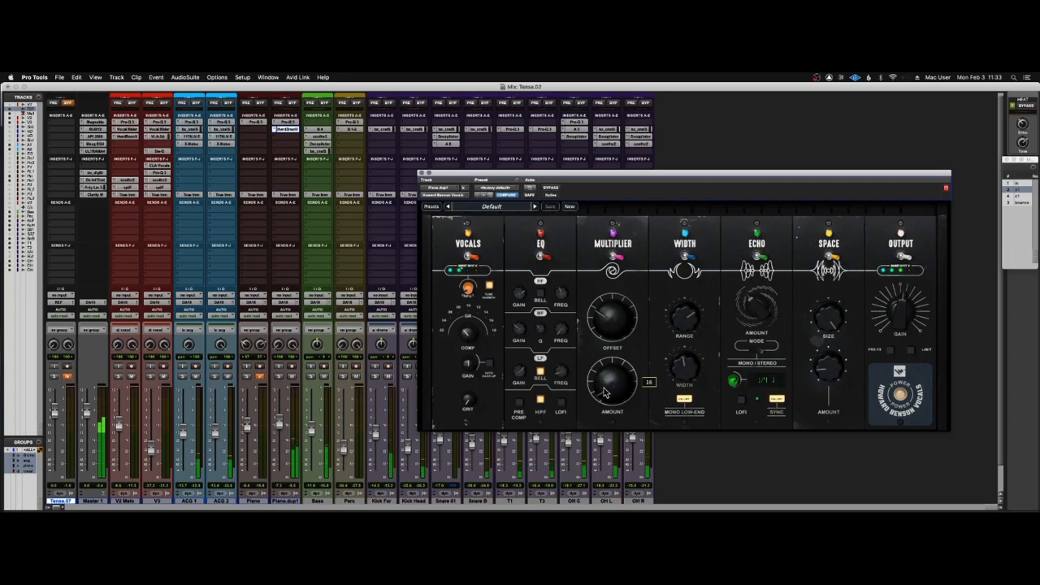
left_click(552, 188)
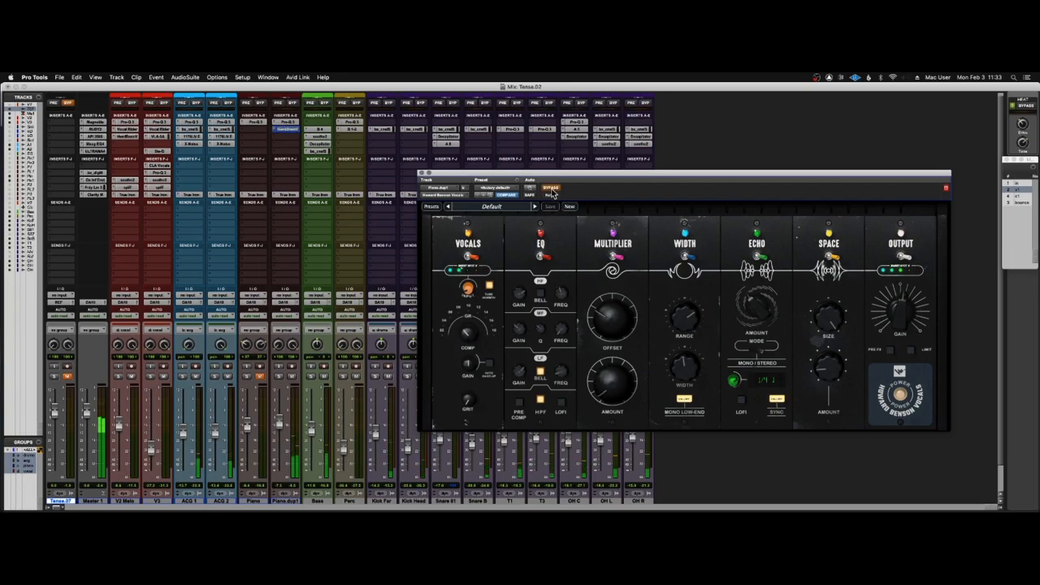
left_click(552, 189)
Insert FabFilter Pro-Q 3 after the vocal plug-in on Piano.dup1 and shape a dynamic low-mid cut.
mouse_move(520, 337)
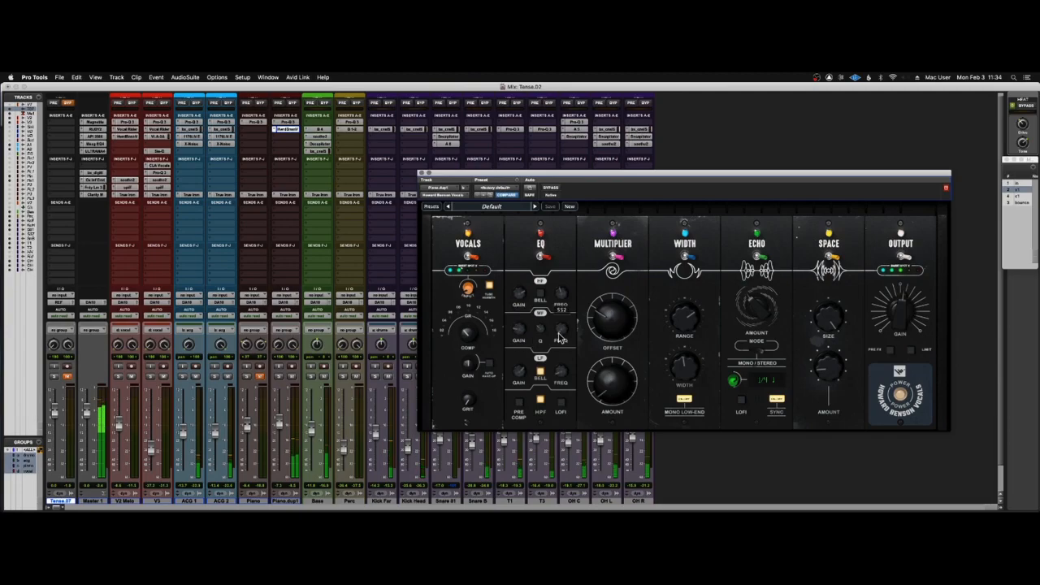
mouse_move(606, 322)
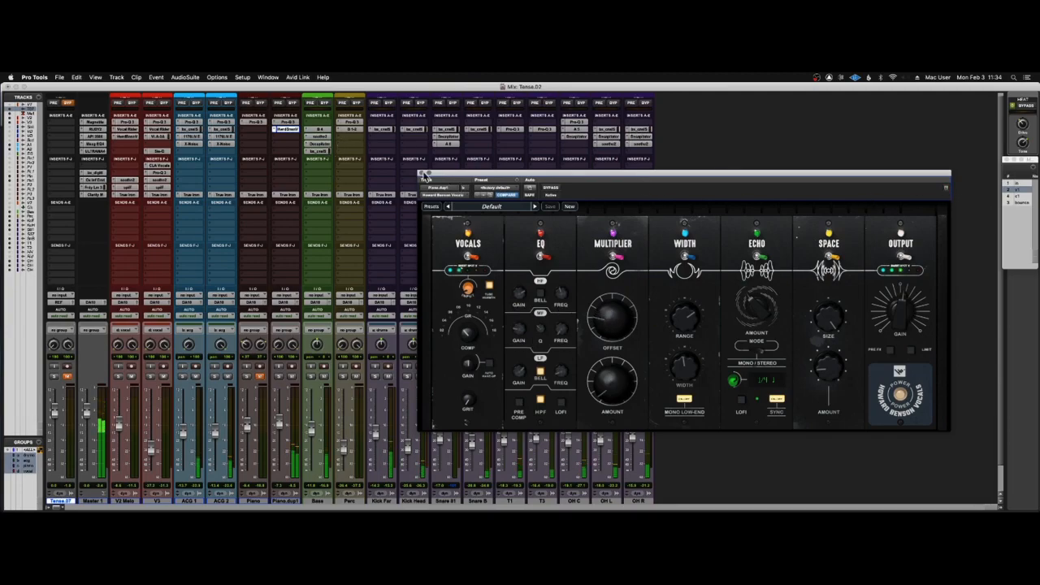
left_click(285, 140)
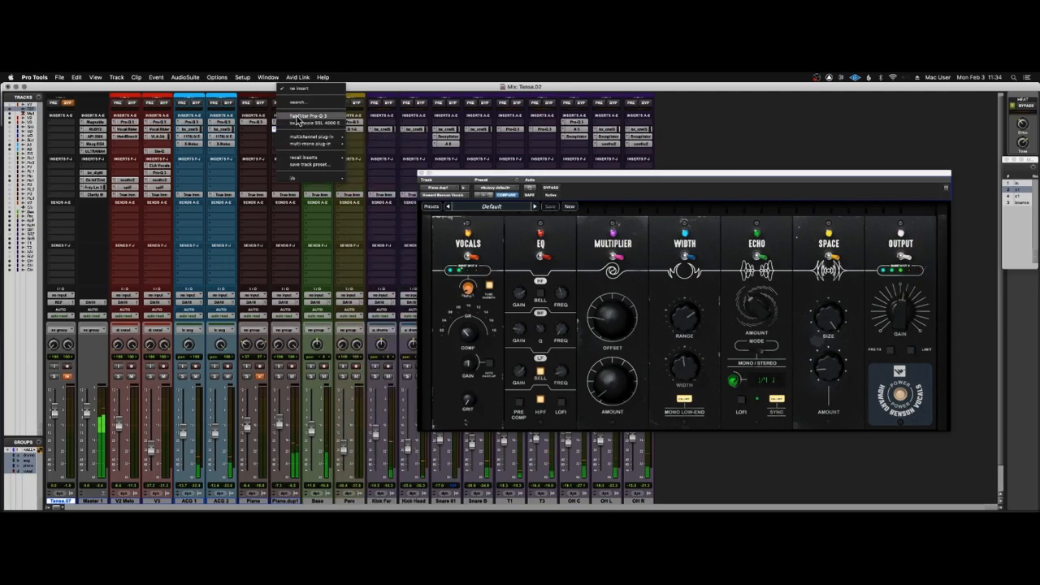
left_click(309, 115)
left_click_drag(630, 324, 659, 349)
scroll(656, 353, "up", 5)
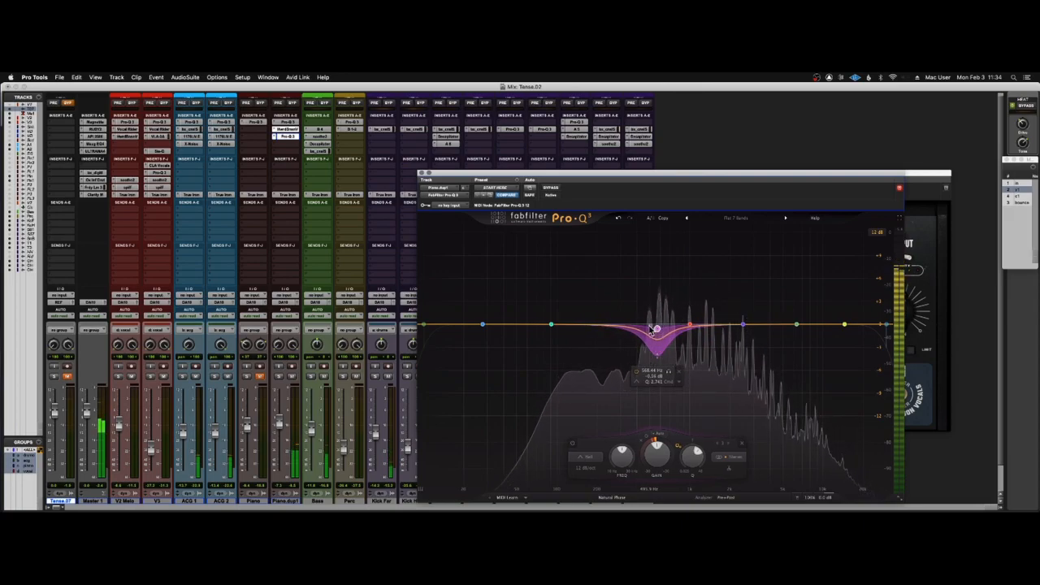
left_click_drag(655, 329, 653, 331)
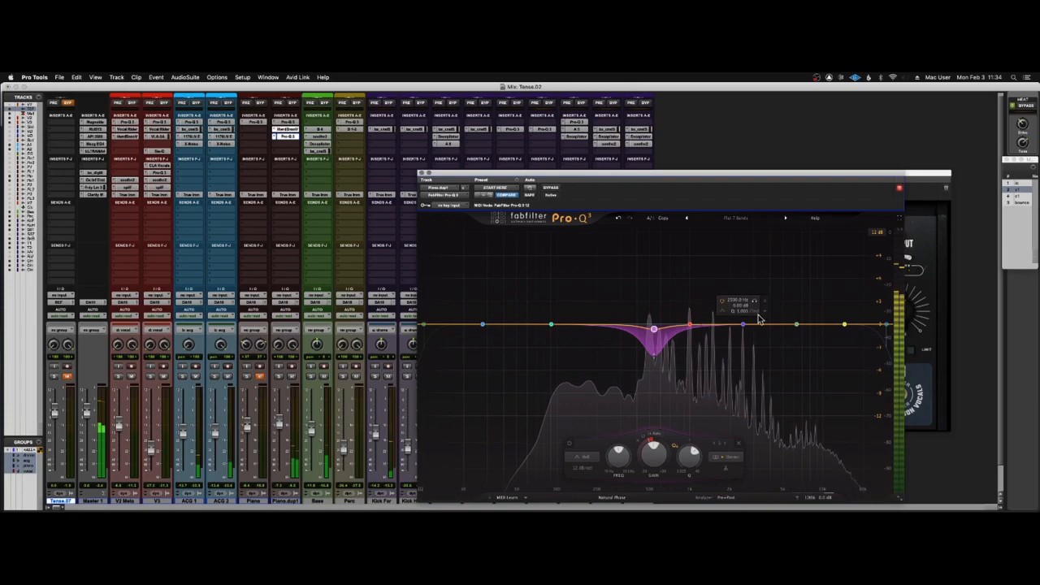
Add a dynamic boost of about 1 dB near 3 kHz and refine the dynamic range of the low-mid cut.
left_click_drag(796, 325, 752, 313)
right_click(751, 313)
left_click(762, 332)
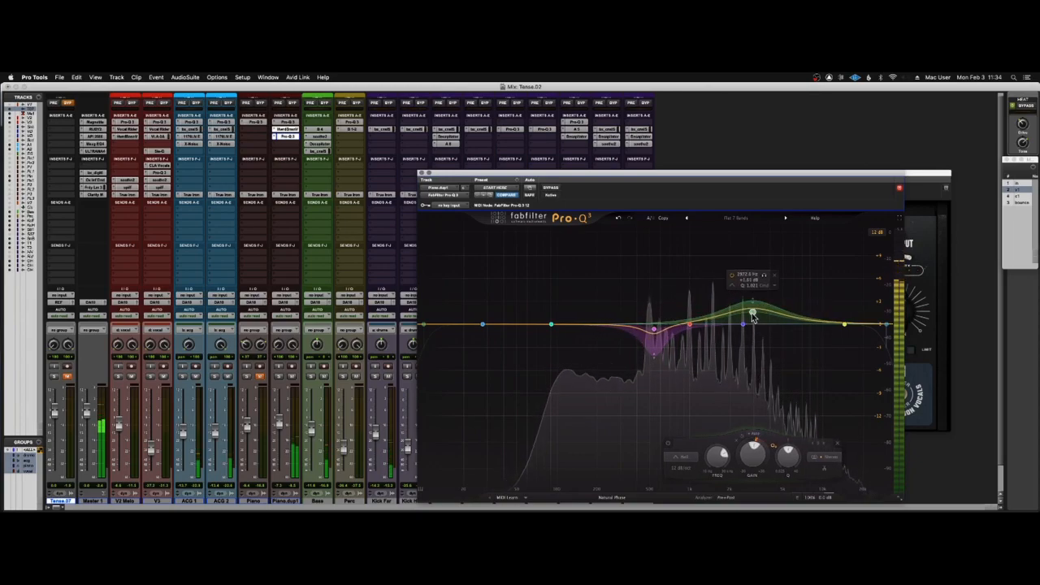
scroll(754, 314, "up", 4)
left_click_drag(753, 304, 753, 317)
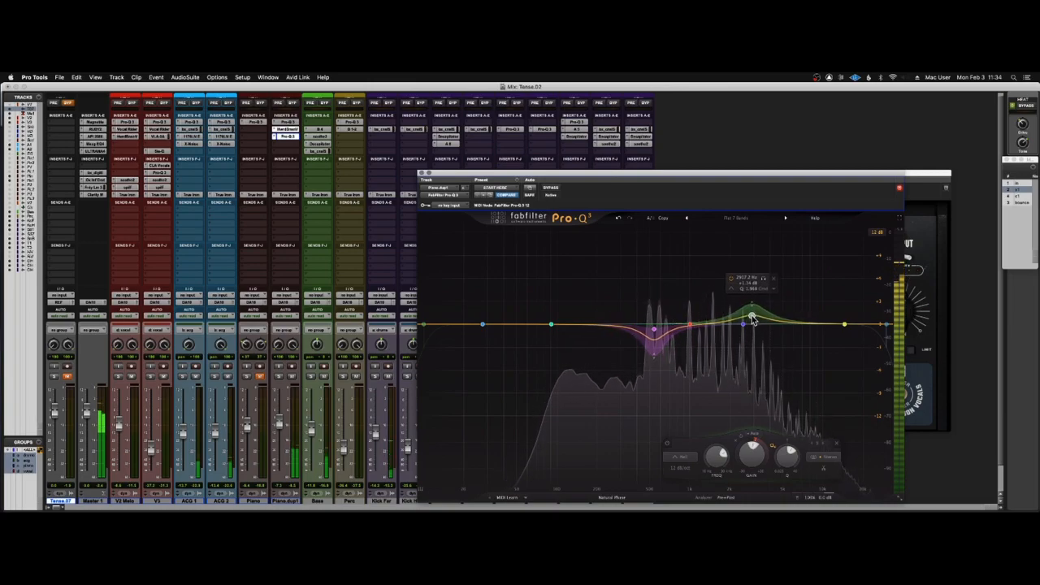
left_click(655, 343)
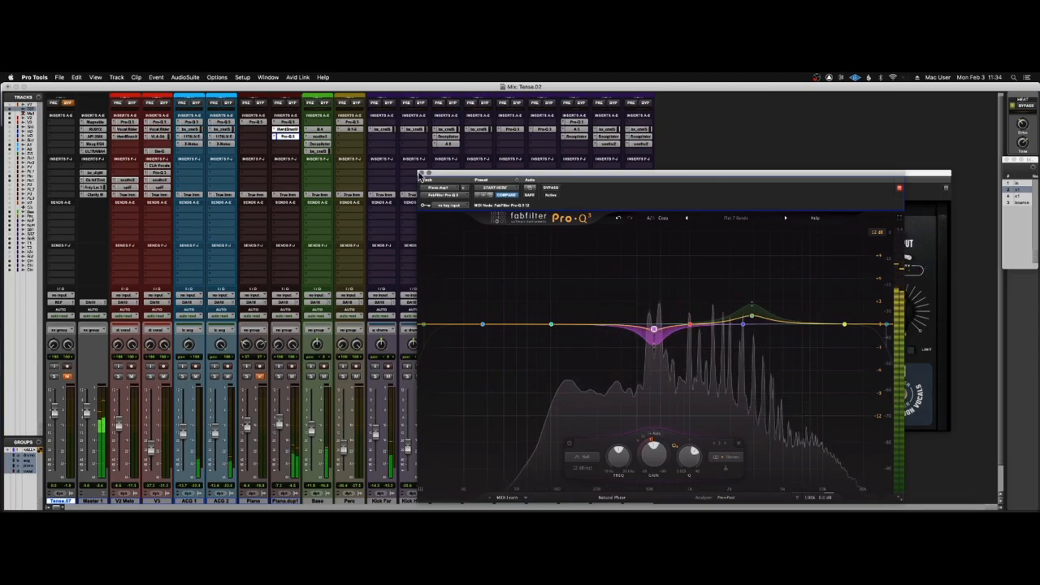
Return to the Howard Benson Vocals window on Piano.dup1, reposition it, and lower the Multiplier offset and Width.
left_click(439, 195)
left_click_drag(601, 171, 560, 173)
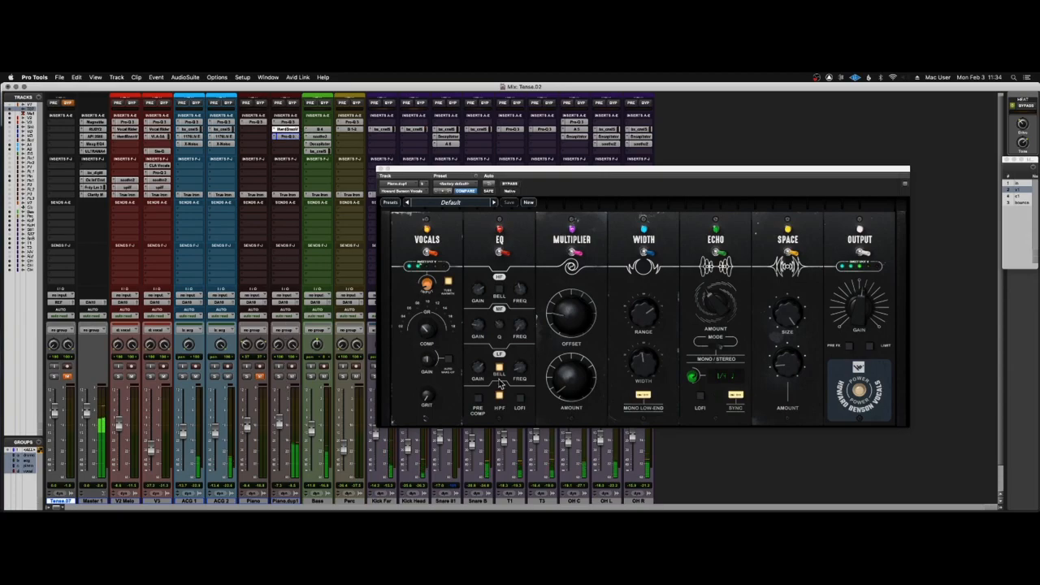
left_click_drag(566, 327, 567, 332)
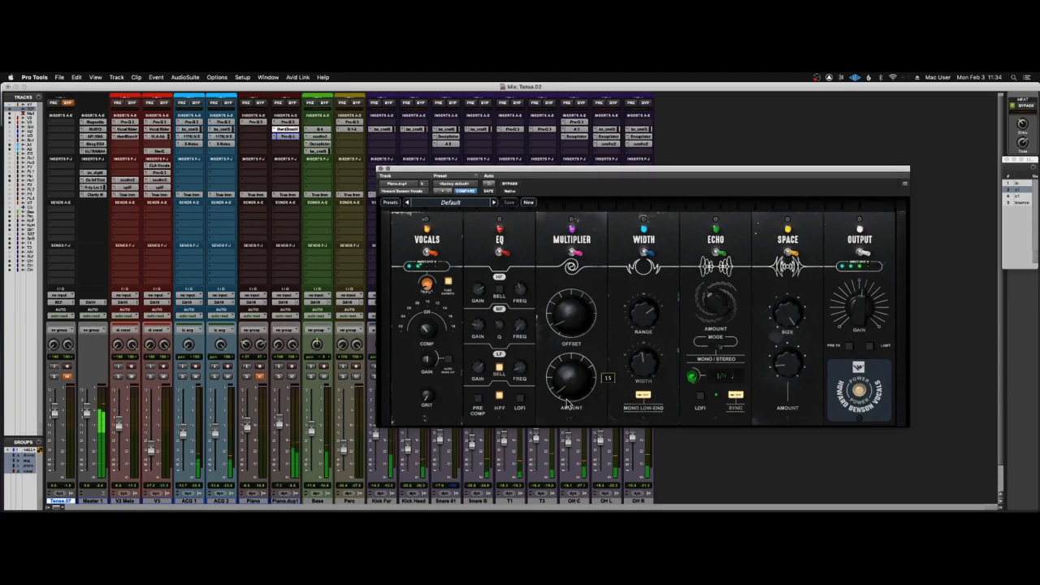
mouse_move(648, 364)
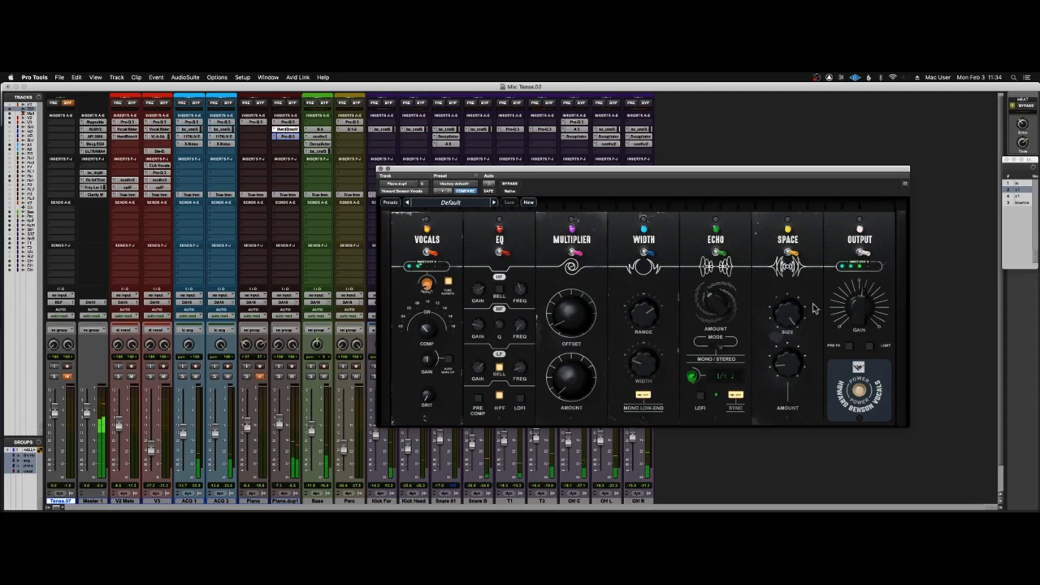
Enable LOFI on the Echo, adjust the Space size, audition the EQ's LOFI, and compare with the plug-in bypassed.
mouse_move(787, 323)
mouse_move(729, 323)
mouse_move(777, 378)
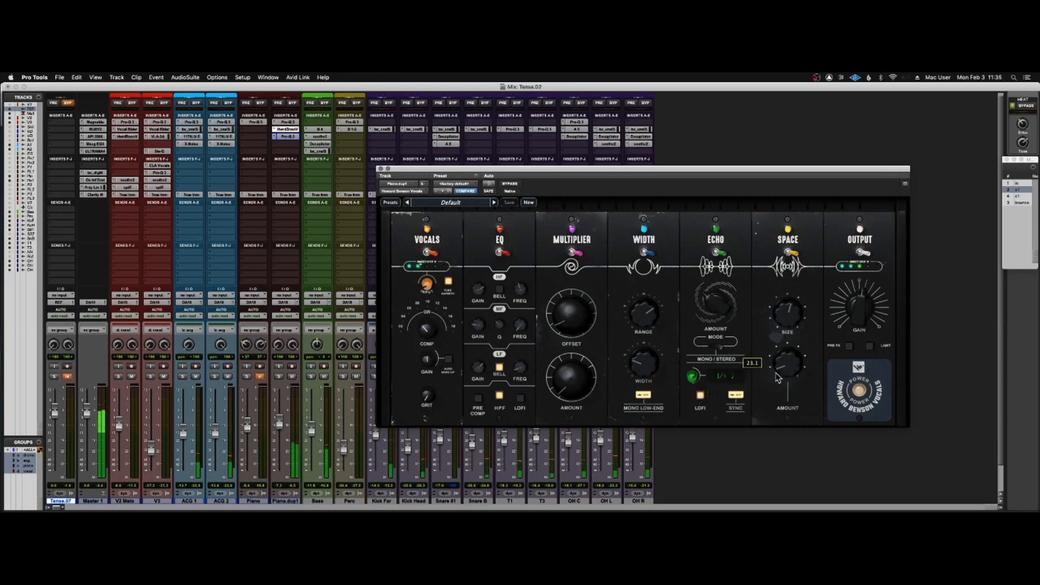
left_click(521, 398)
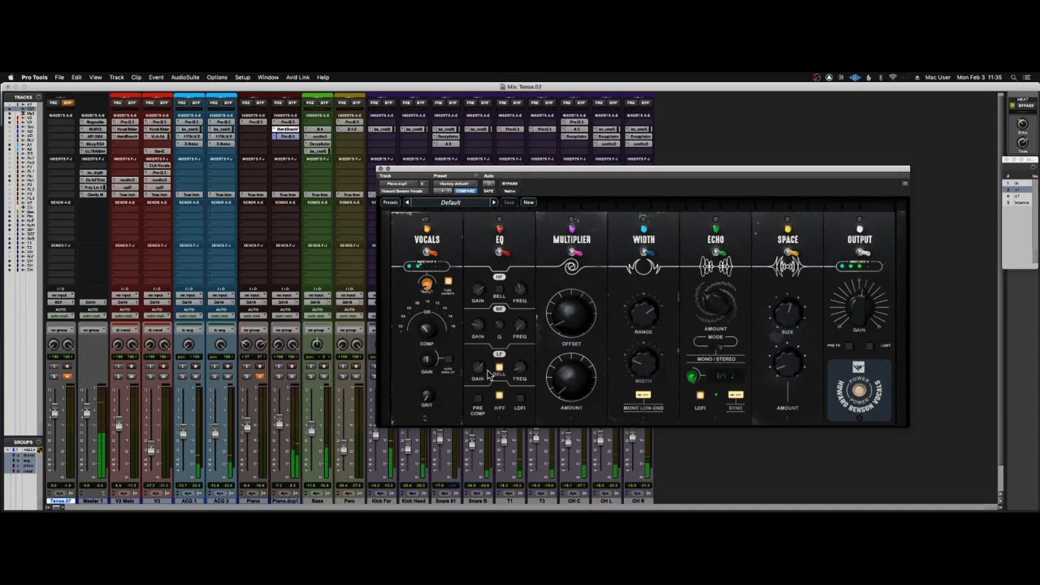
left_click(510, 185)
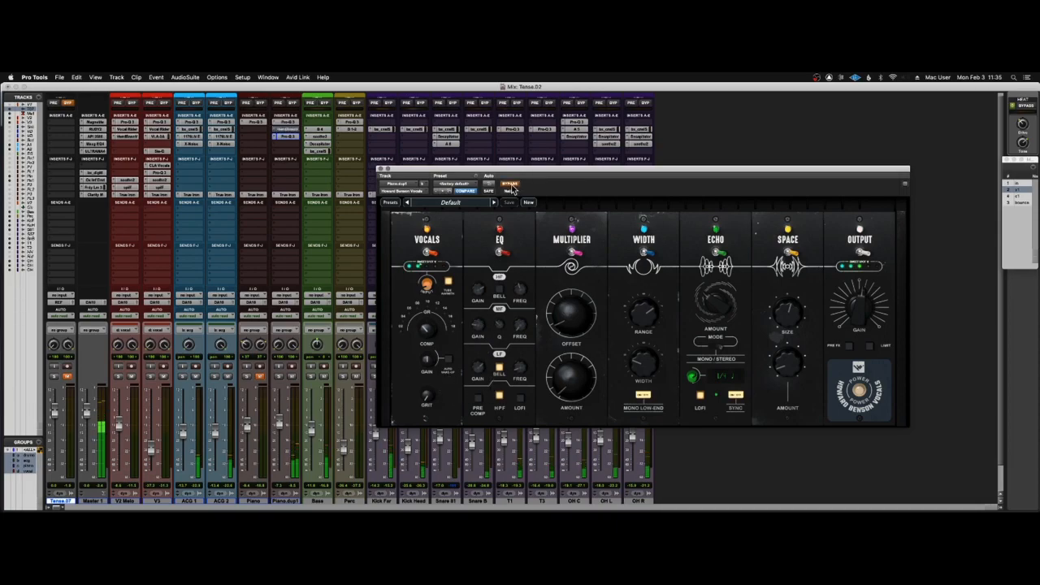
left_click(511, 186)
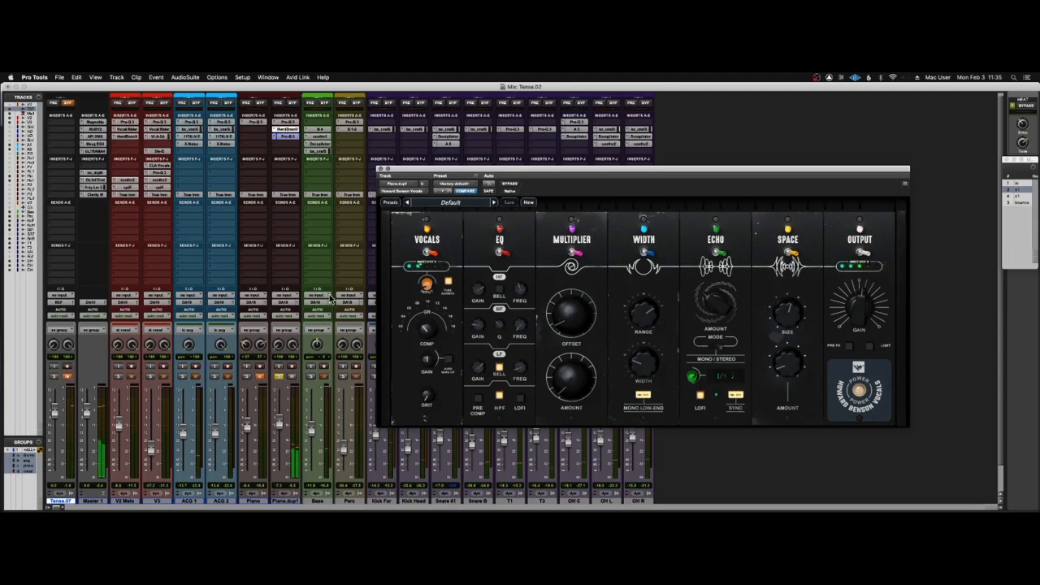
Load the Piano Heaven preset on Piano.dup1, lower its fader, and audition it blended with the original Piano.
left_click(459, 185)
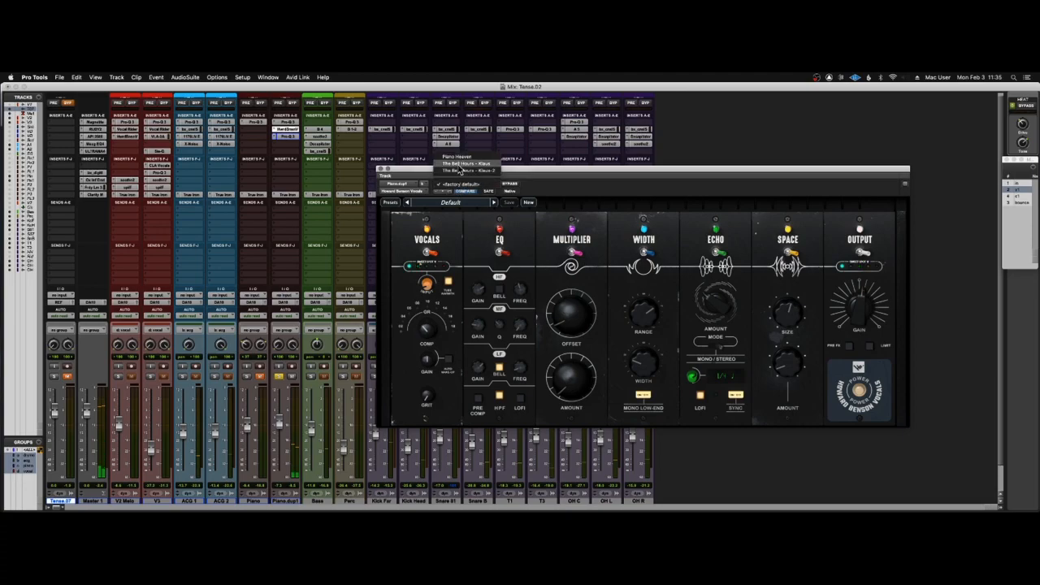
left_click(458, 156)
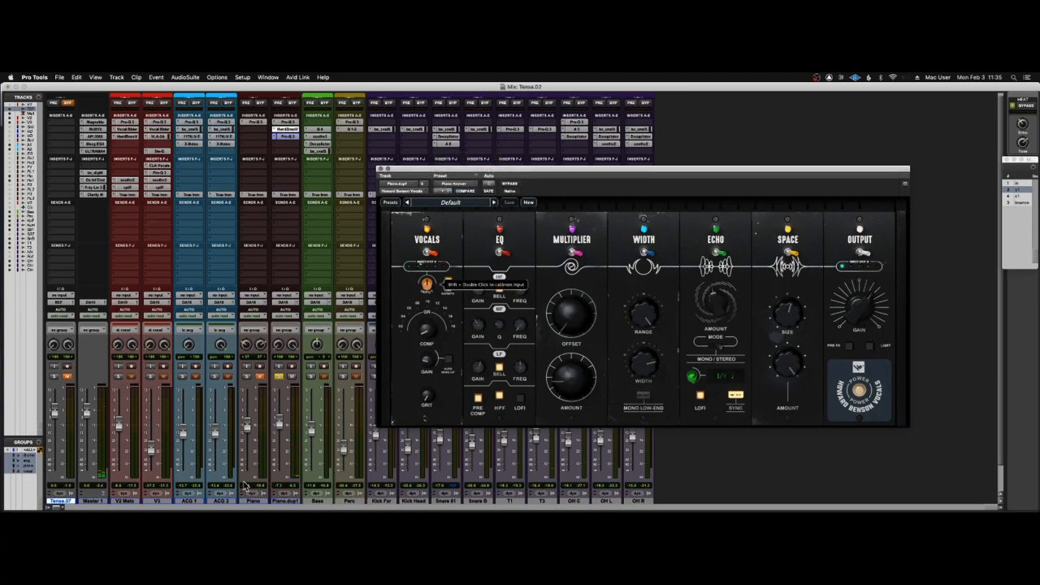
left_click(246, 375)
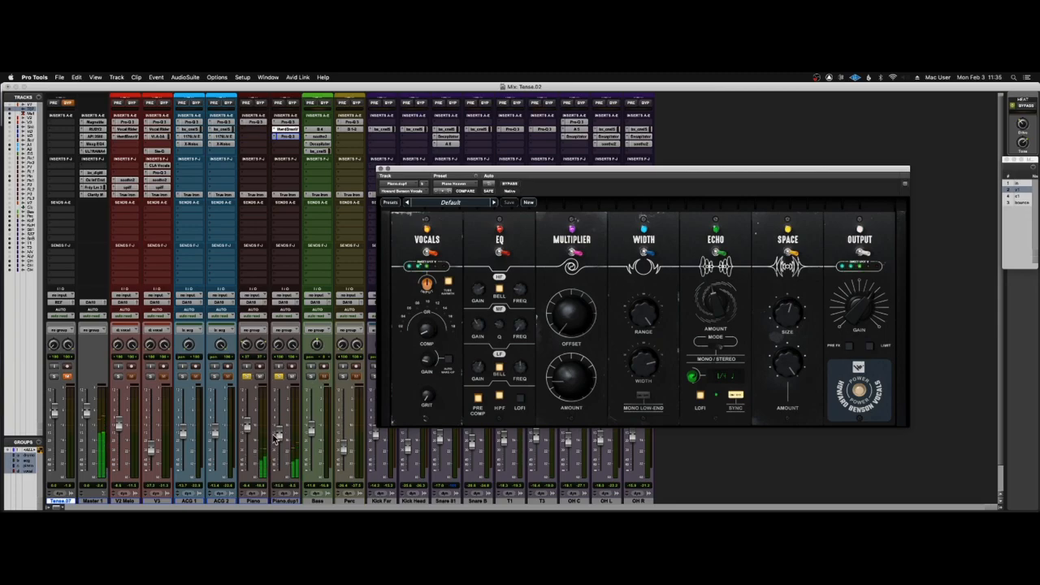
left_click(279, 375)
key("super+w")
left_click(279, 376)
Compare the full mix with the earlier Tense.07 bounce.
key("shift+s")
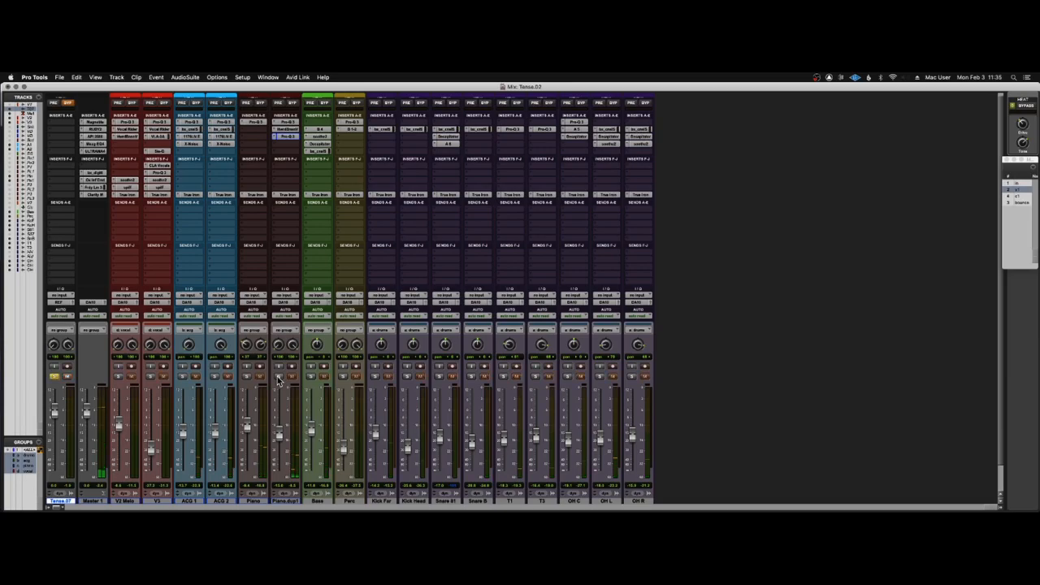
key("space")
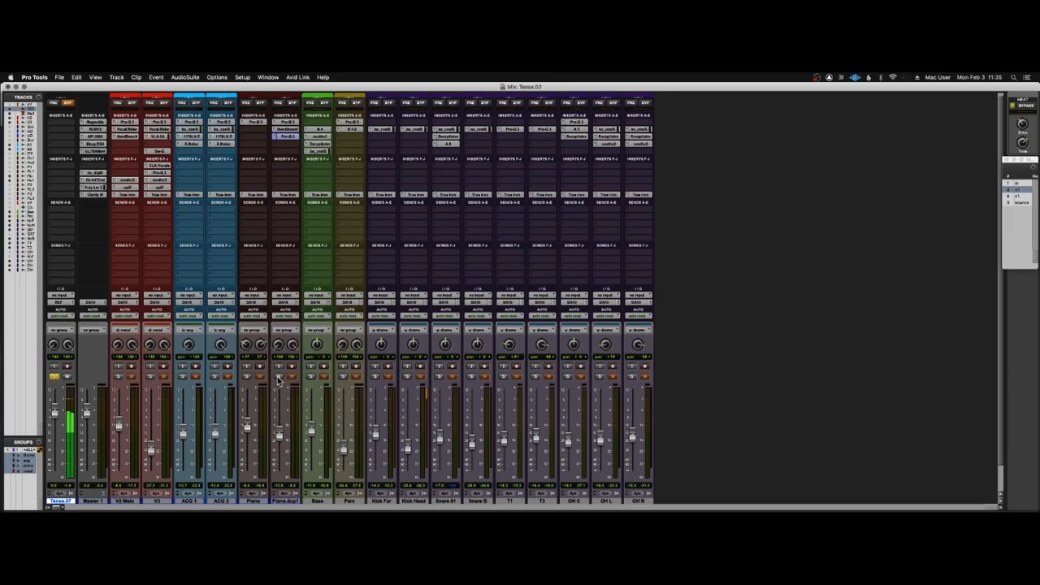
key("shift+s")
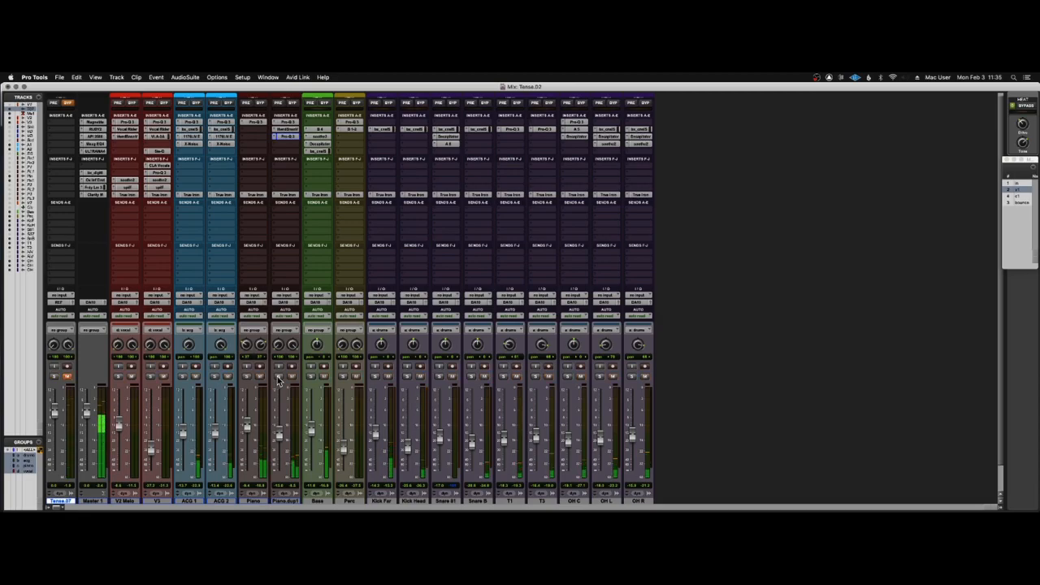
Play from about bar 9 in the Edit window and compare the vocal section of the mix with Tense.07.
key("super+equal")
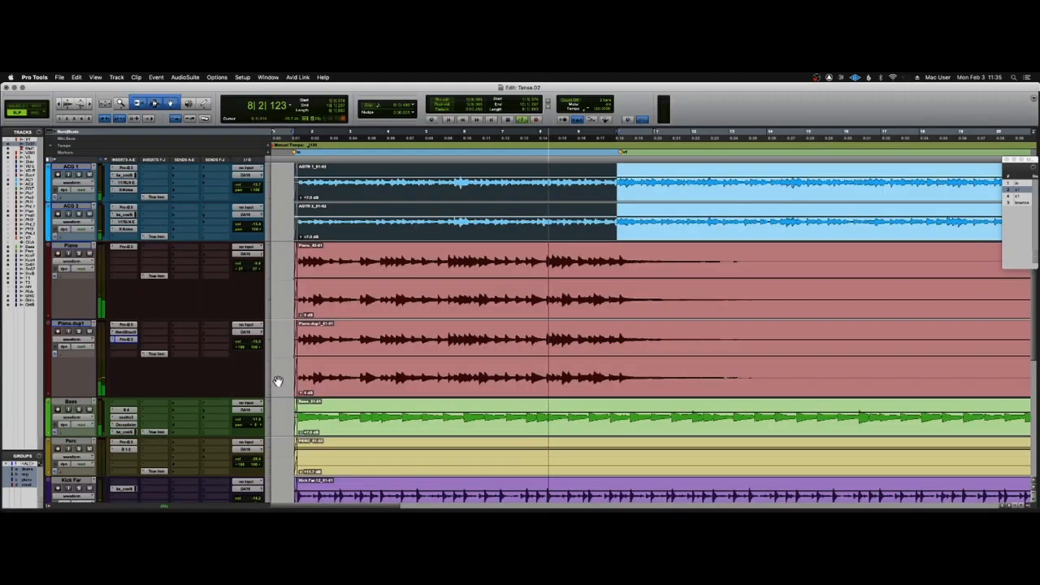
left_click(593, 247)
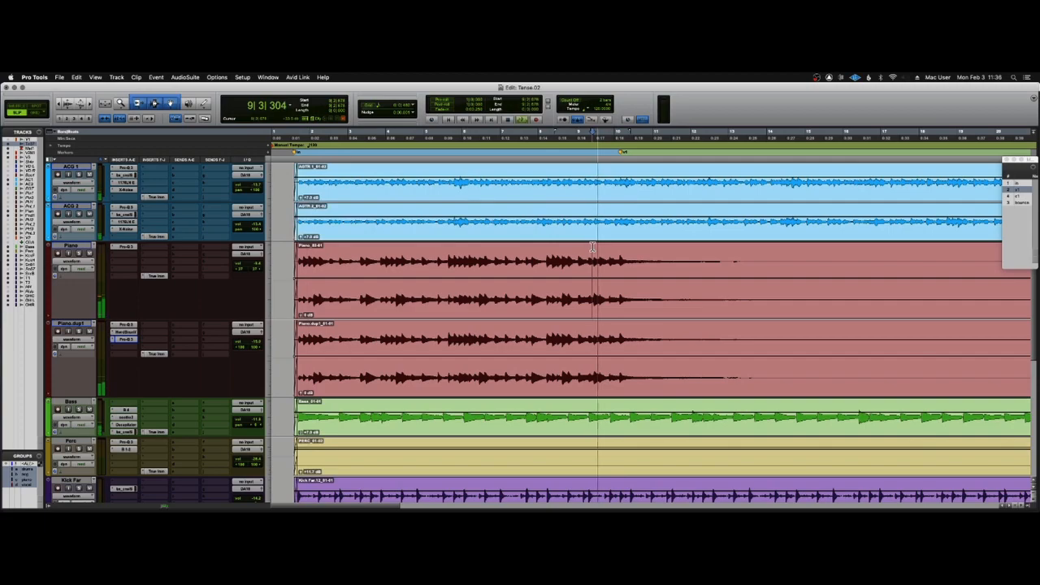
key("super+equal")
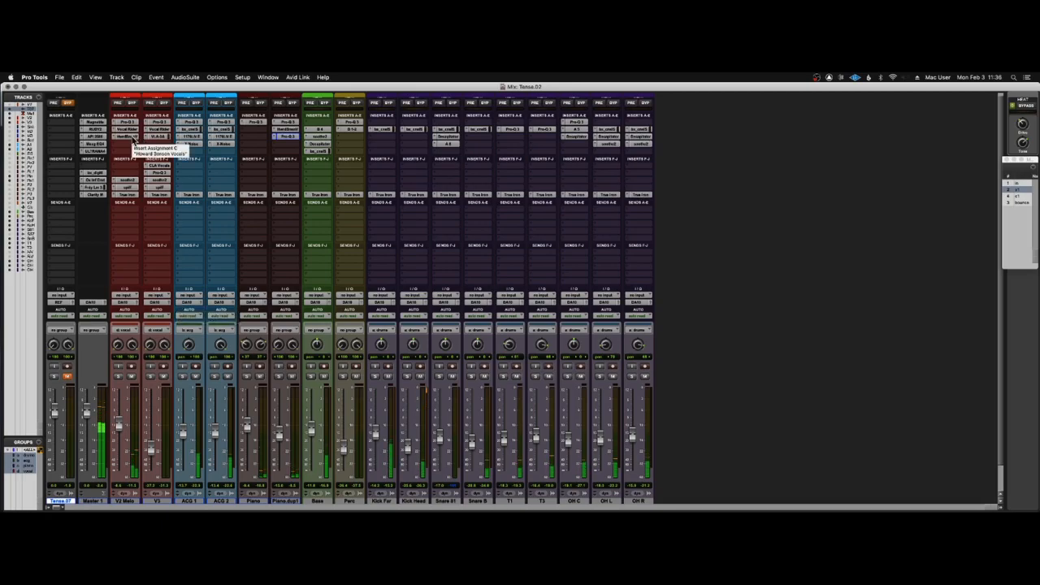
key("shift+s")
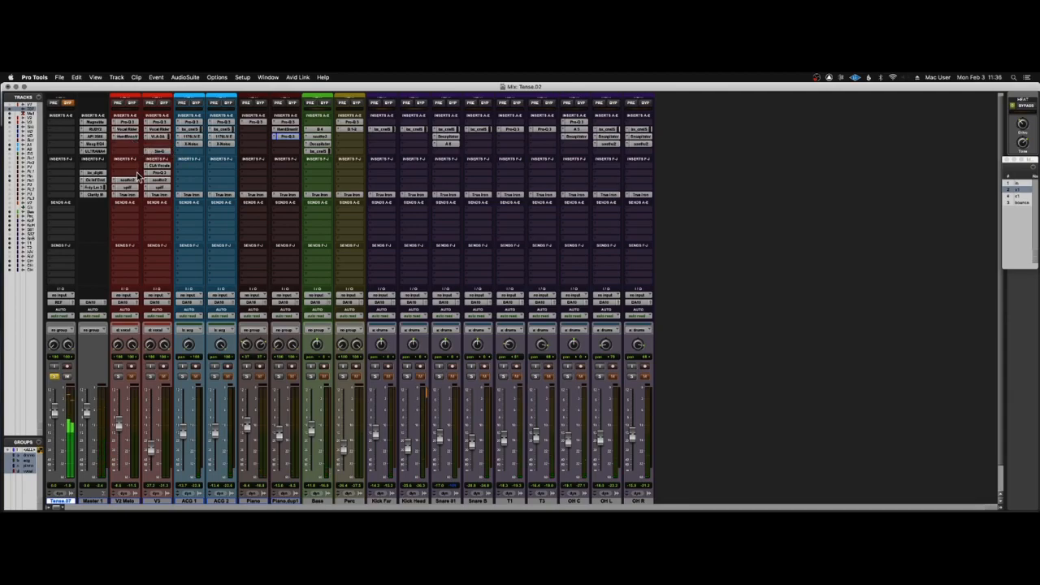
key("shift+s")
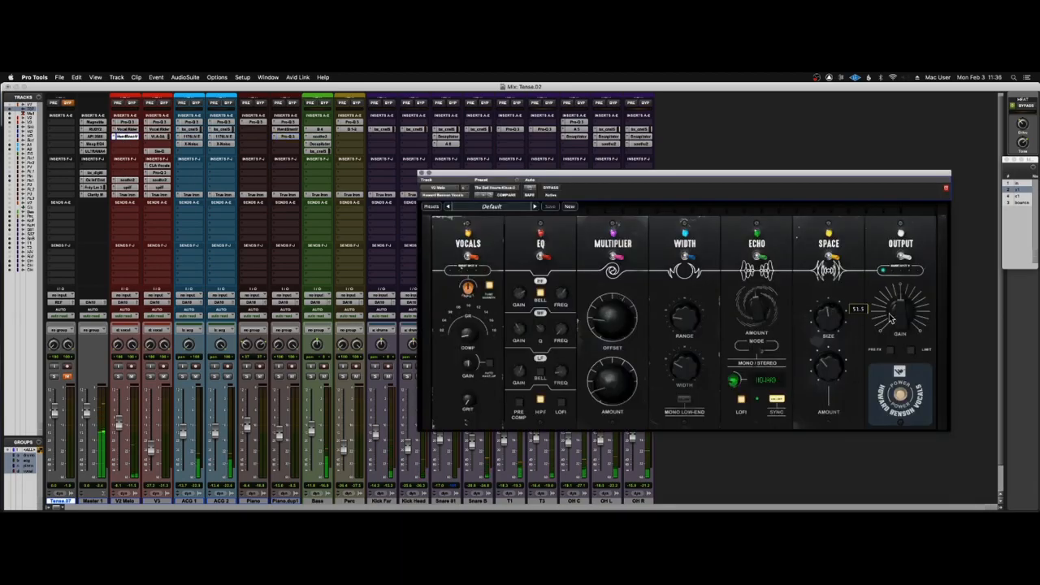
Lower the Space amount in V2 Melo's Howard Benson Vocals plug-in, close its window and reopen it.
left_click_drag(834, 363, 833, 374)
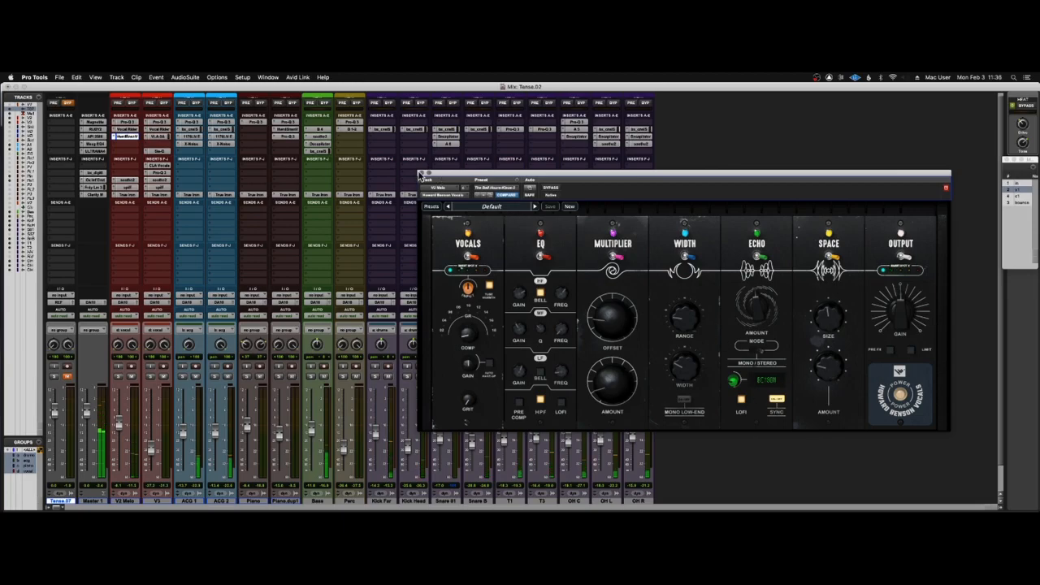
left_click(422, 174)
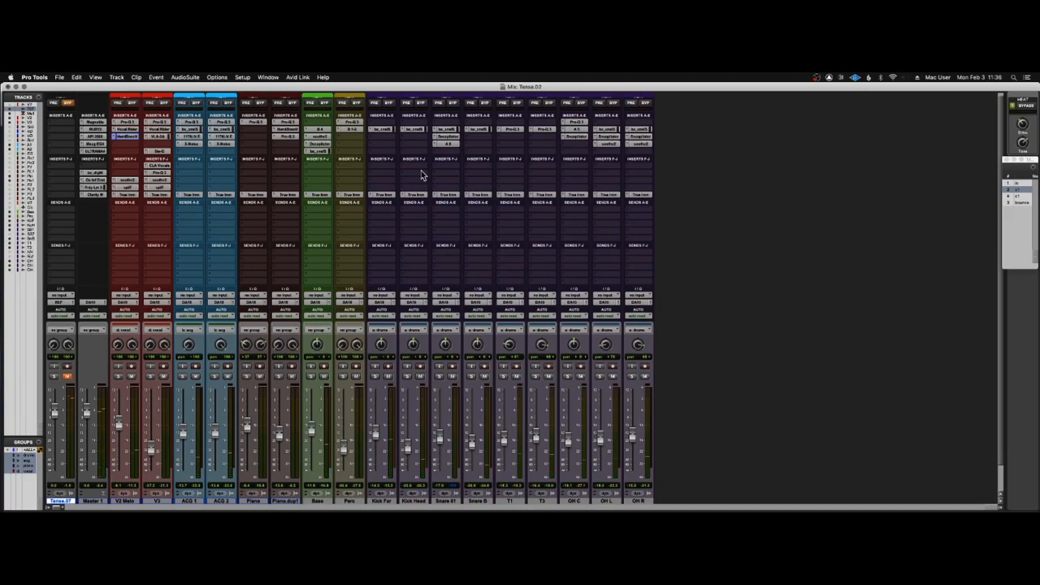
left_click(124, 140)
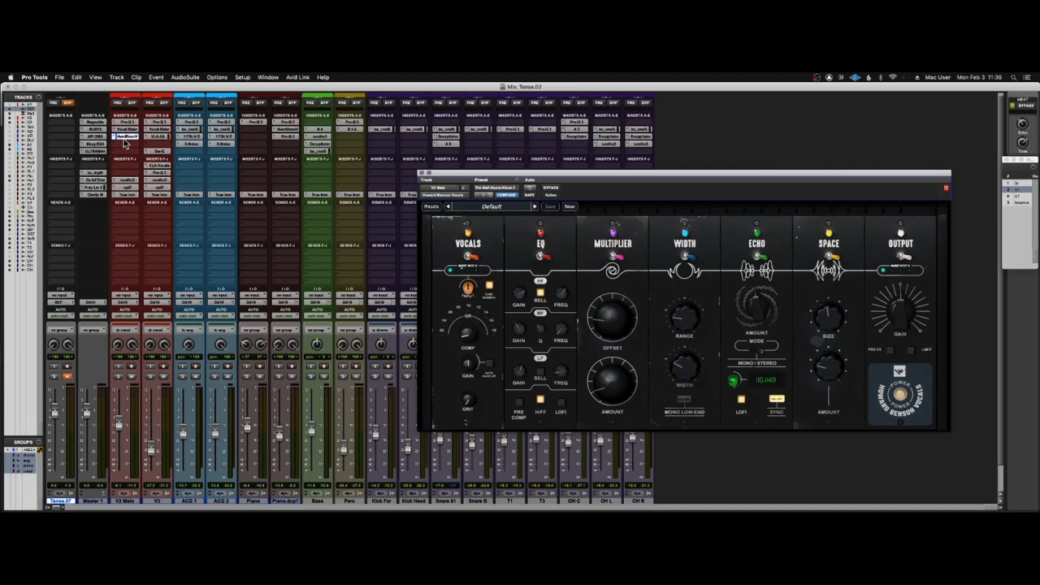